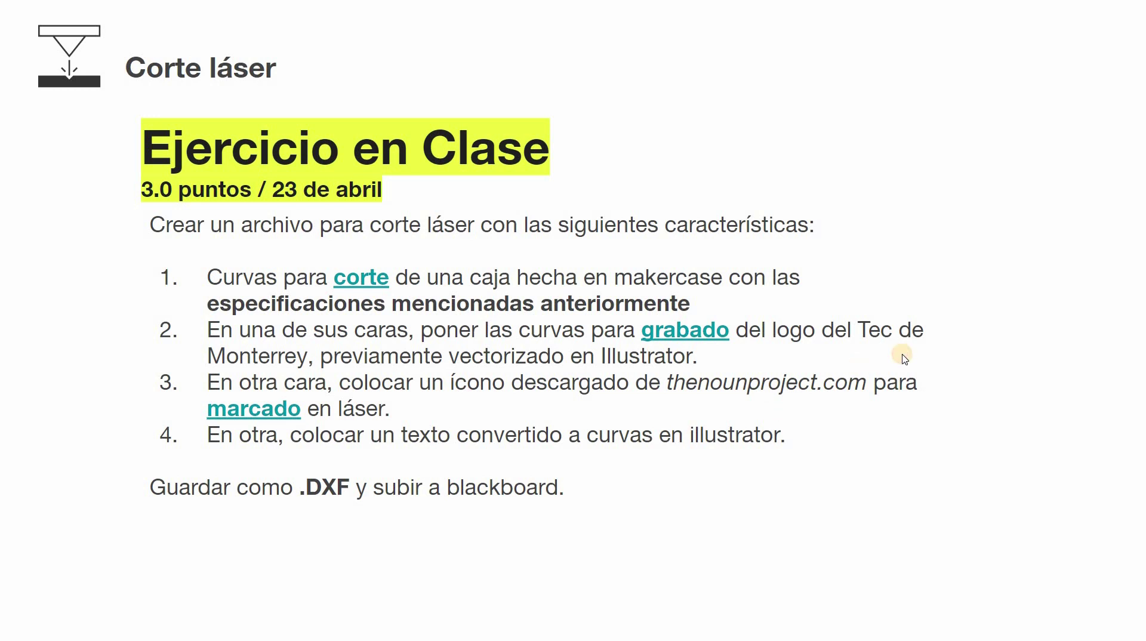
# Step: Advance the slideshow from Ejercicio en Clase to the CAD y CAM slide
pyautogui.press('Right')
# Step: Step through the slides past CAD y CAM to the Grabado VS marcado slide
pyautogui.click(51, 280)
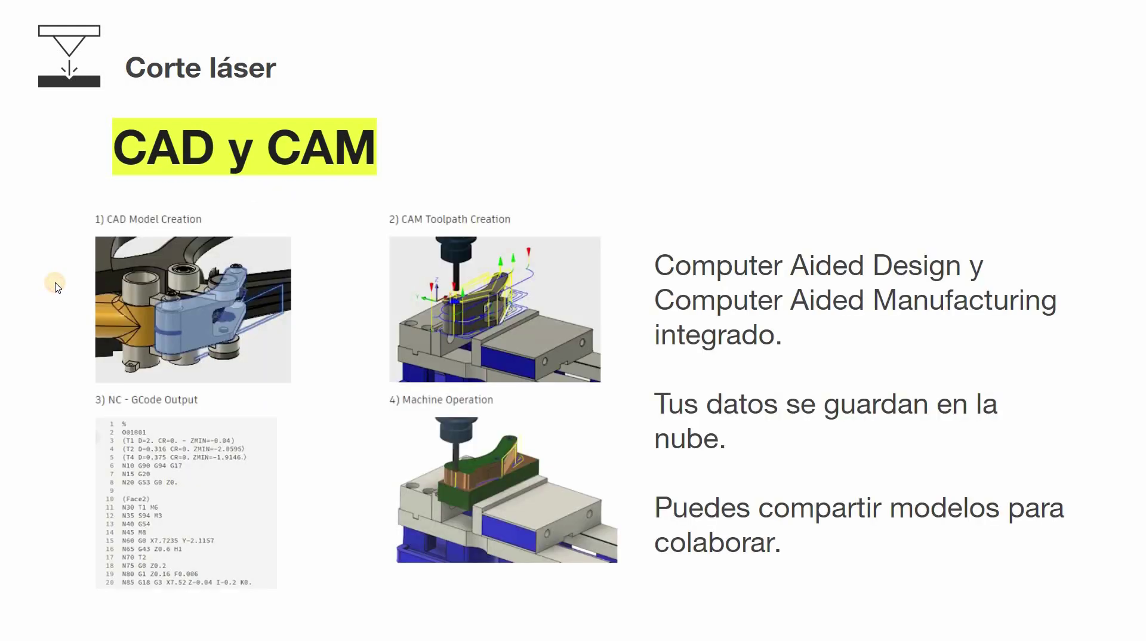
pyautogui.click(52, 283)
pyautogui.press('Left')
pyautogui.click(54, 285)
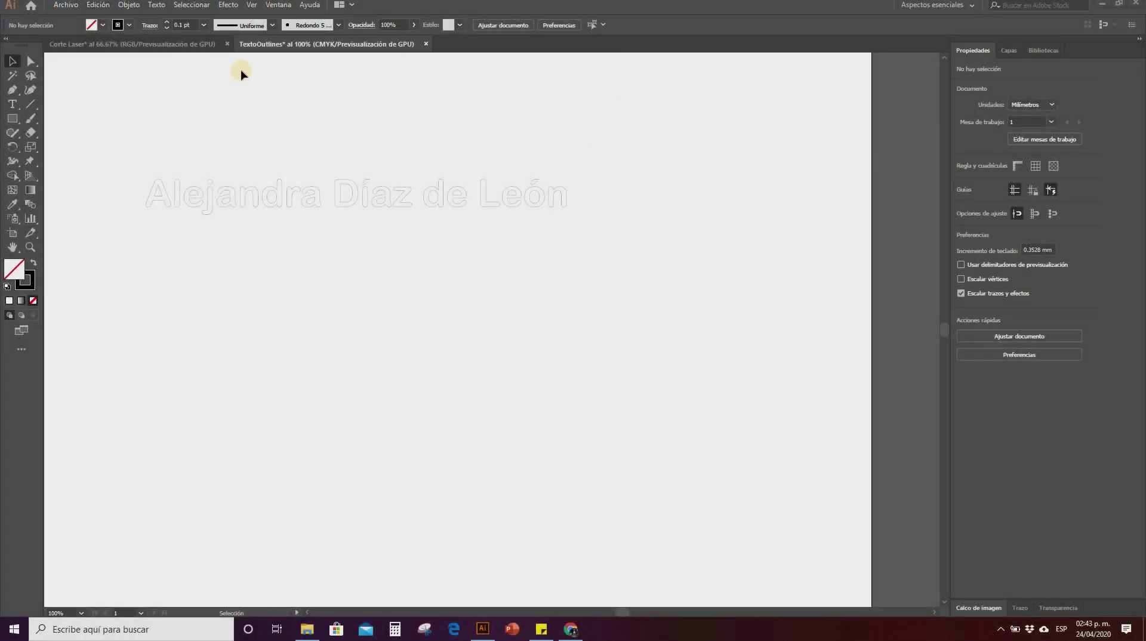
# Step: Create a new 90 × 60 cm document named 'CorteLaser Tarea' from Archivo > Nuevo
pyautogui.click(72, 9)
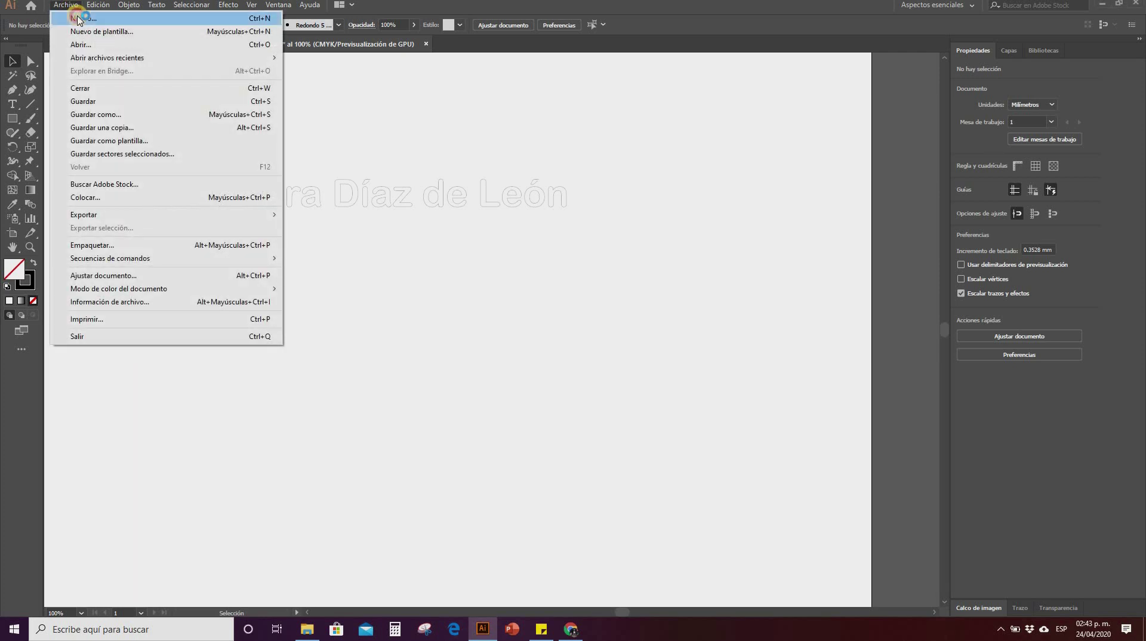
pyautogui.click(78, 18)
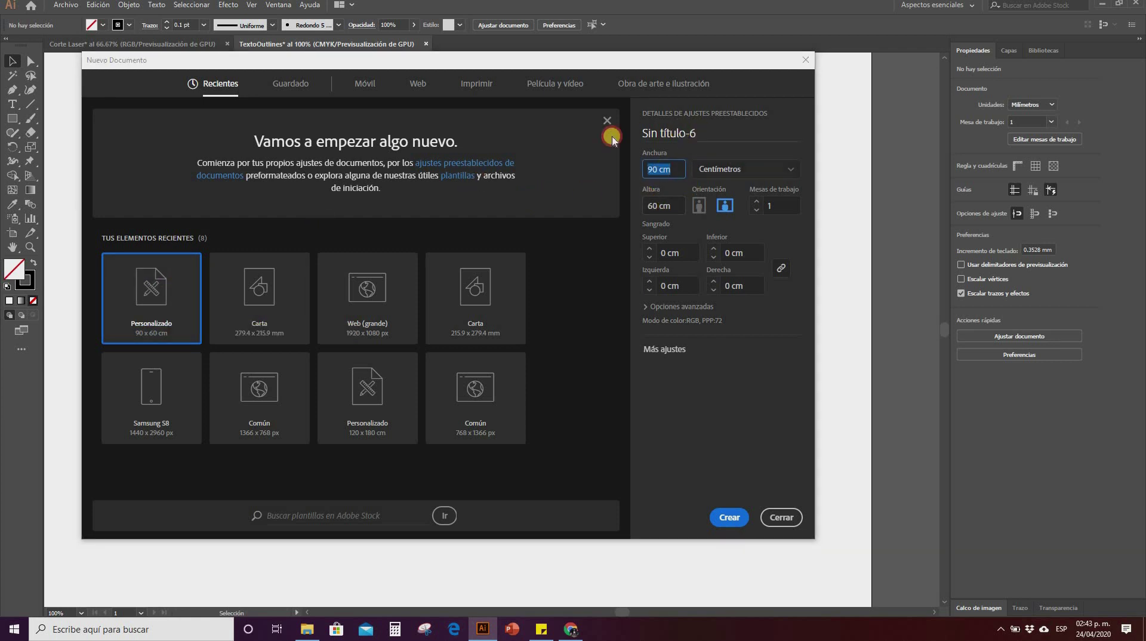
pyautogui.hotkey('shift', 'Tab')
pyautogui.write('C')
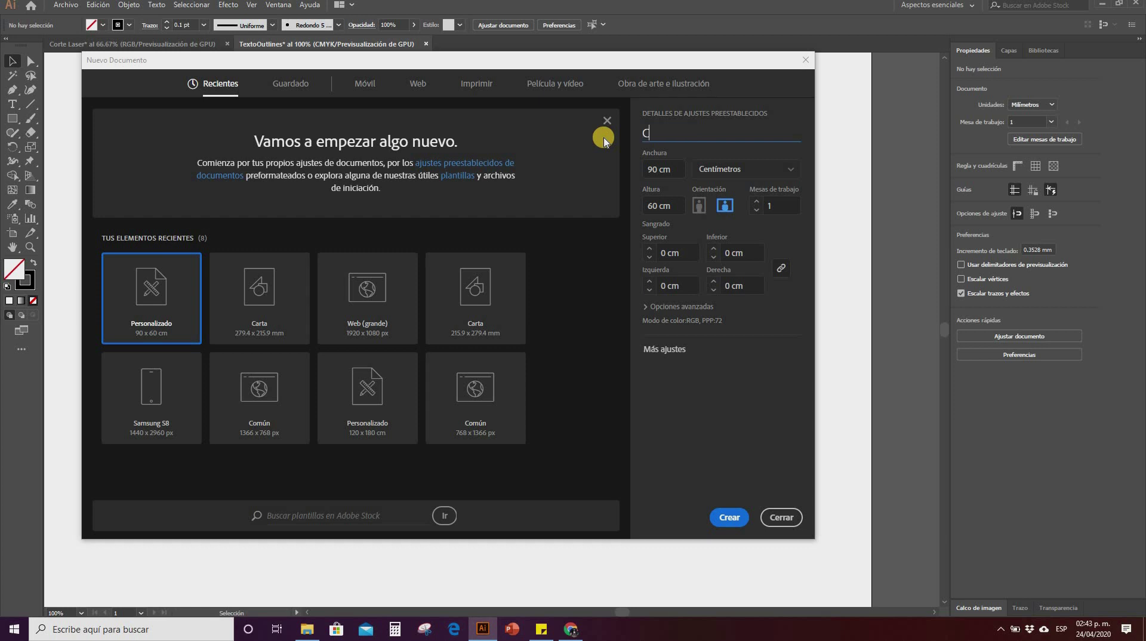
pyautogui.write('orteLaser T')
pyautogui.write('are')
pyautogui.write('a')
pyautogui.click(736, 519)
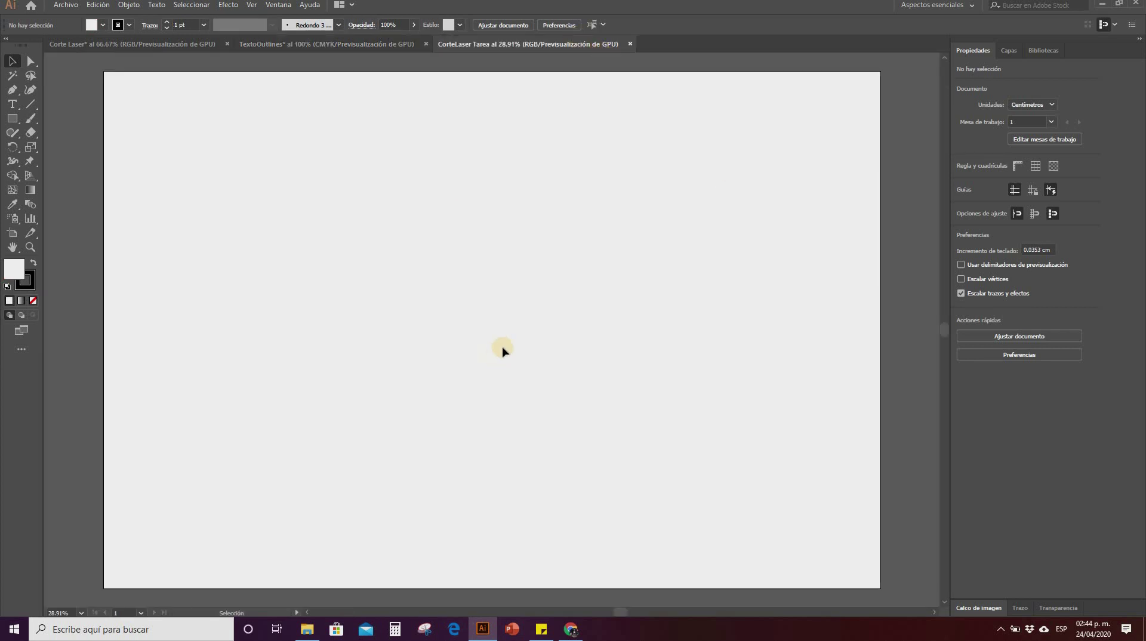
# Step: Open CAJATAREA.dxf from the Escritorio, get an unknown-format error, then bring up File Explorer
pyautogui.click(70, 7)
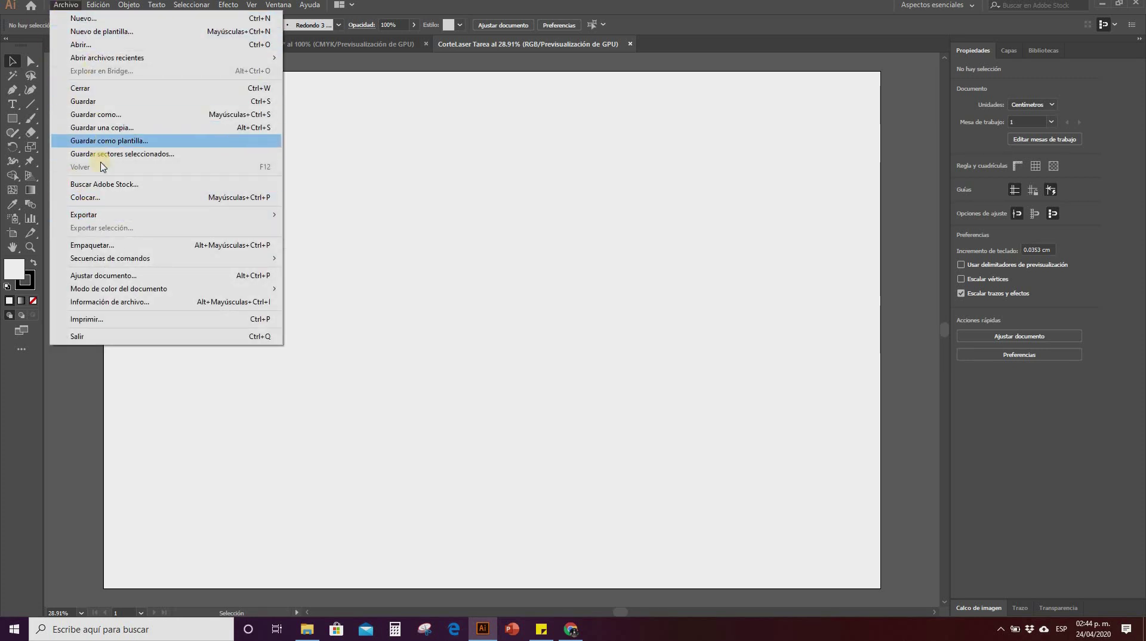
pyautogui.click(115, 45)
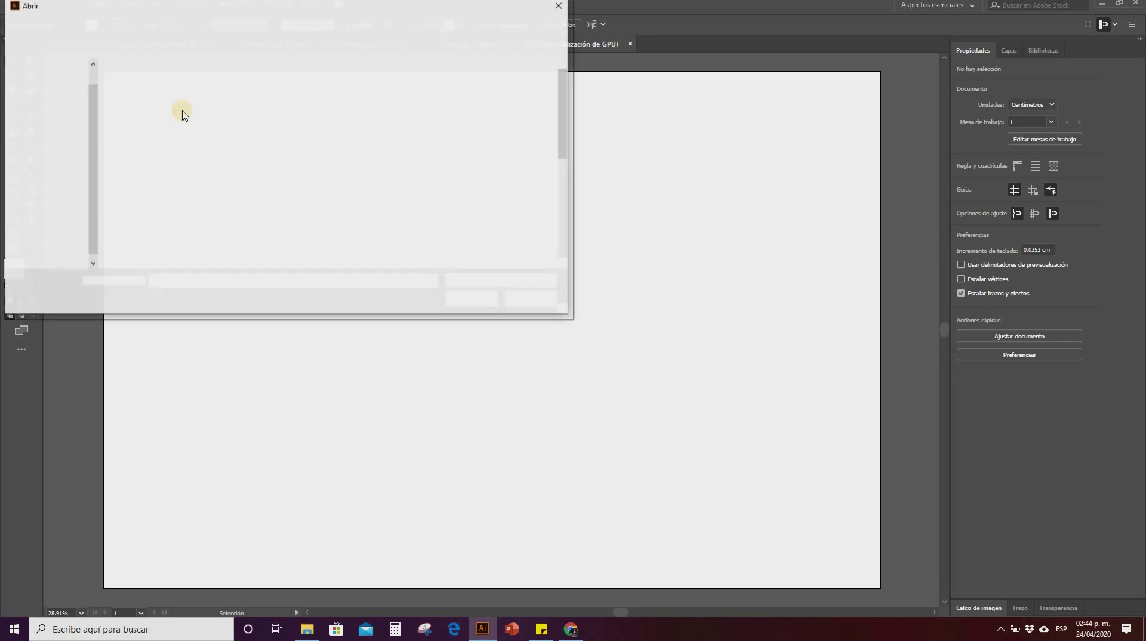
pyautogui.click(232, 114)
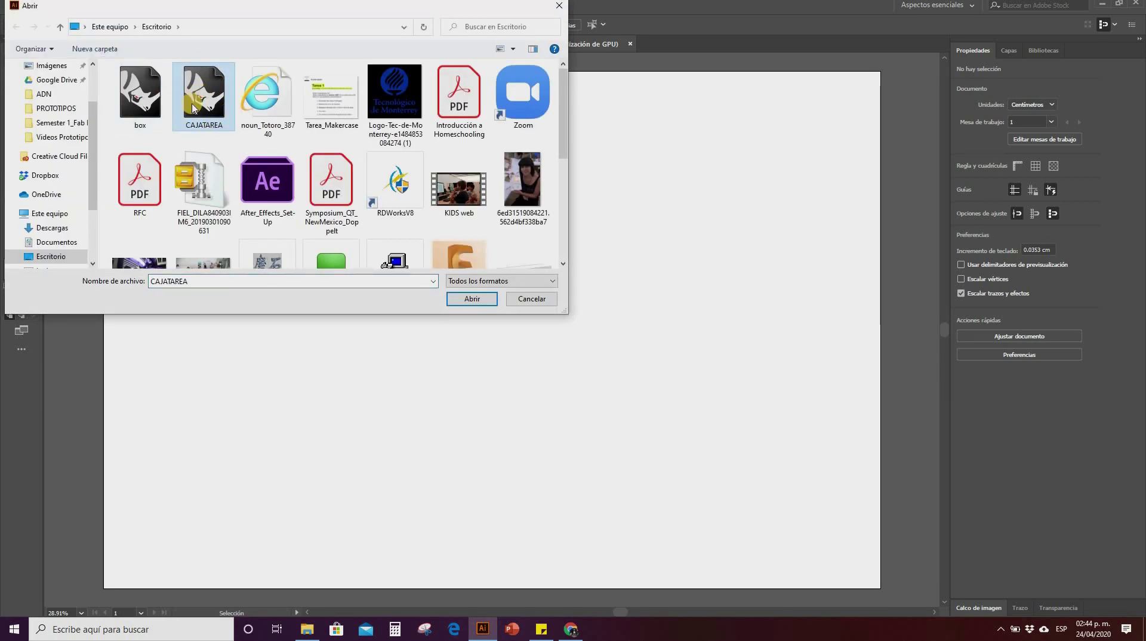
pyautogui.click(492, 303)
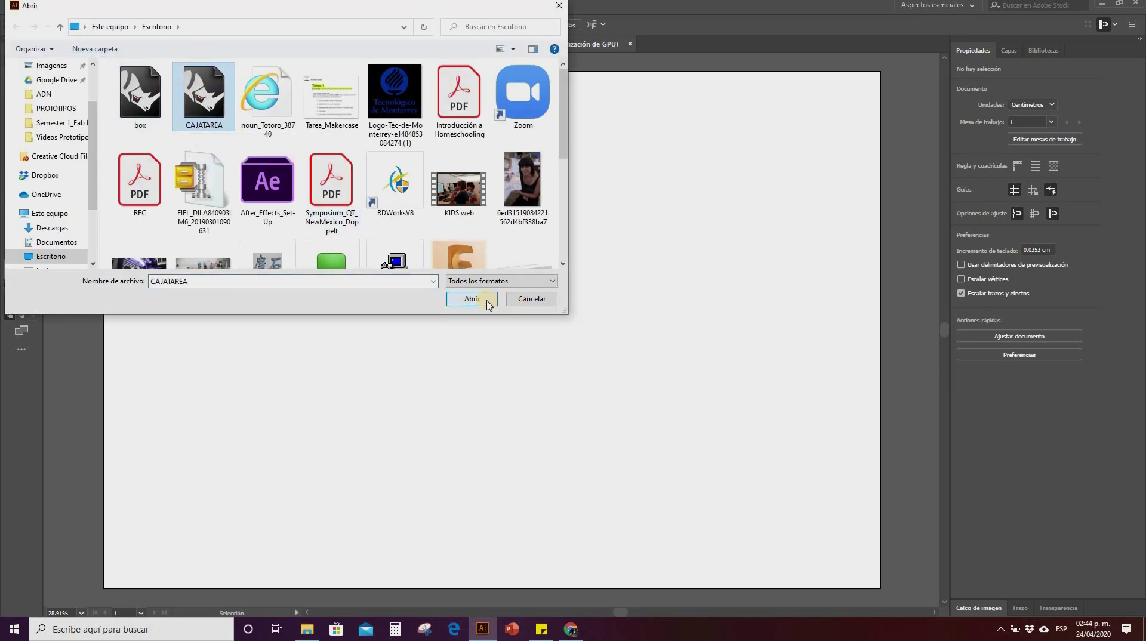
pyautogui.click(481, 302)
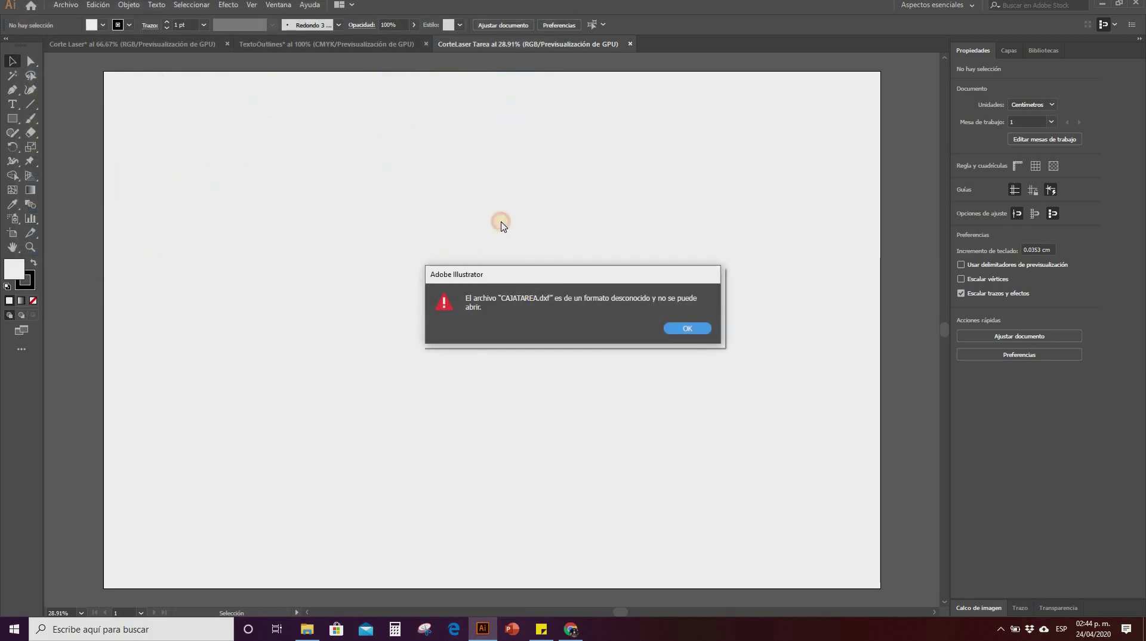
pyautogui.moveTo(621, 275); pyautogui.dragTo(573, 244)
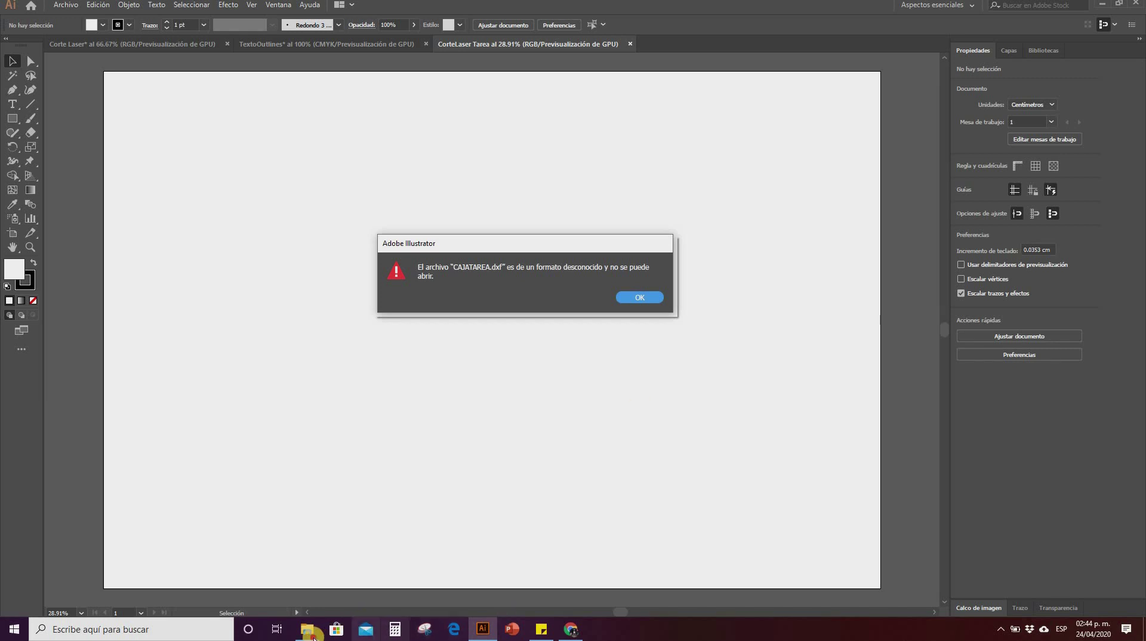
pyautogui.click(306, 629)
# Step: Open CAJATAREA.dxf in Rhino, inspect its six box panels in the maximized Top view, then close Rhino
pyautogui.moveTo(959, 114); pyautogui.dragTo(969, 91)
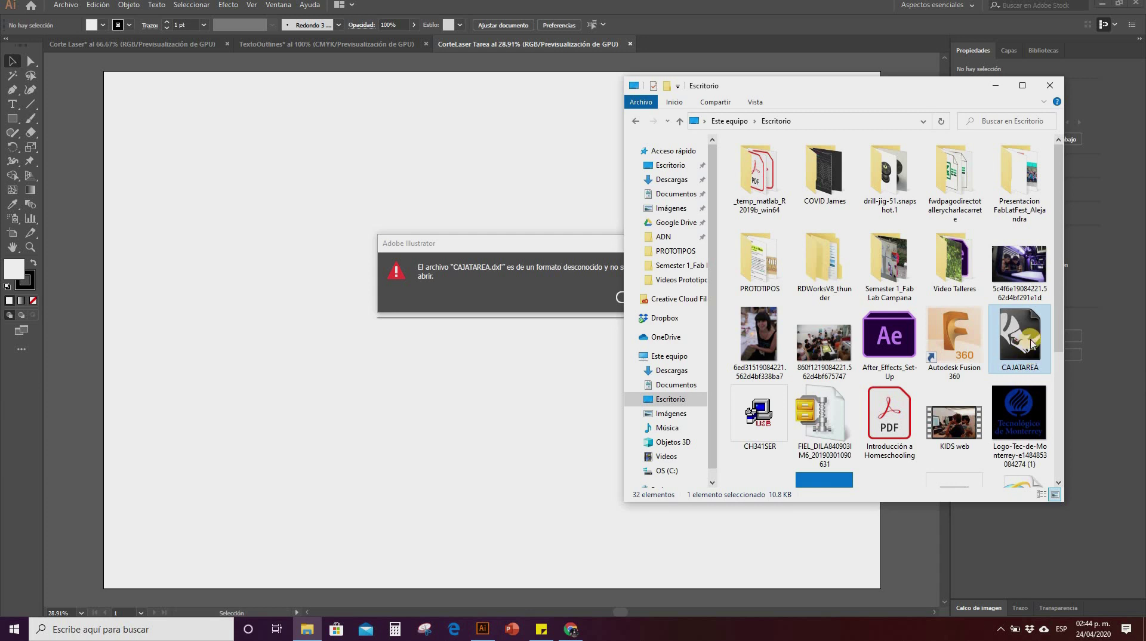
pyautogui.doubleClick(1020, 346)
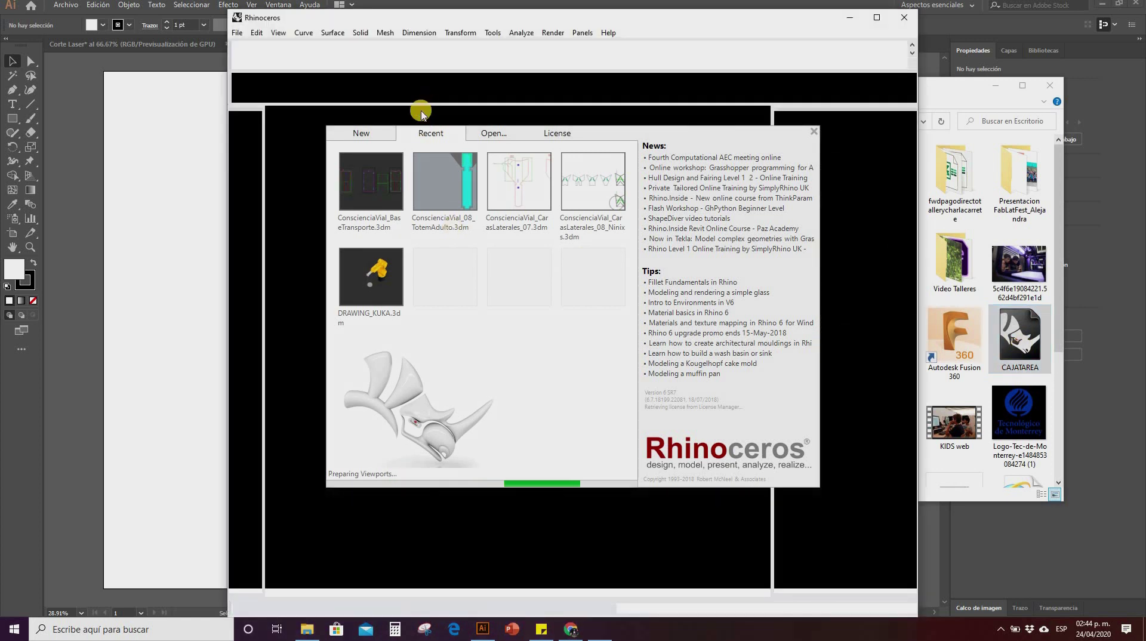
pyautogui.click(517, 420)
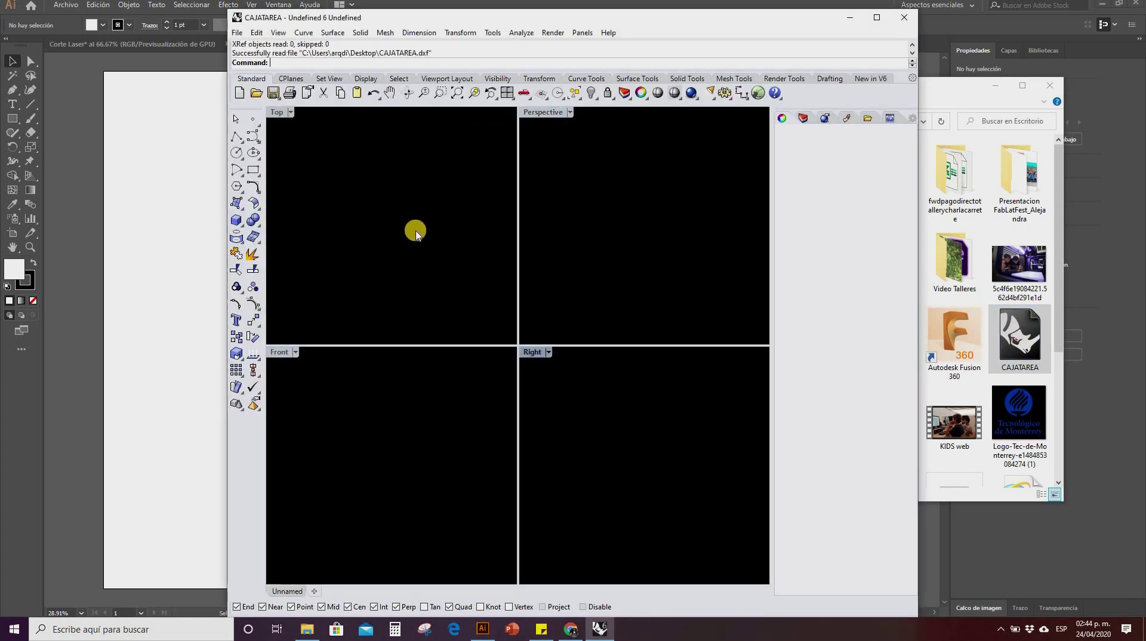
pyautogui.doubleClick(278, 112)
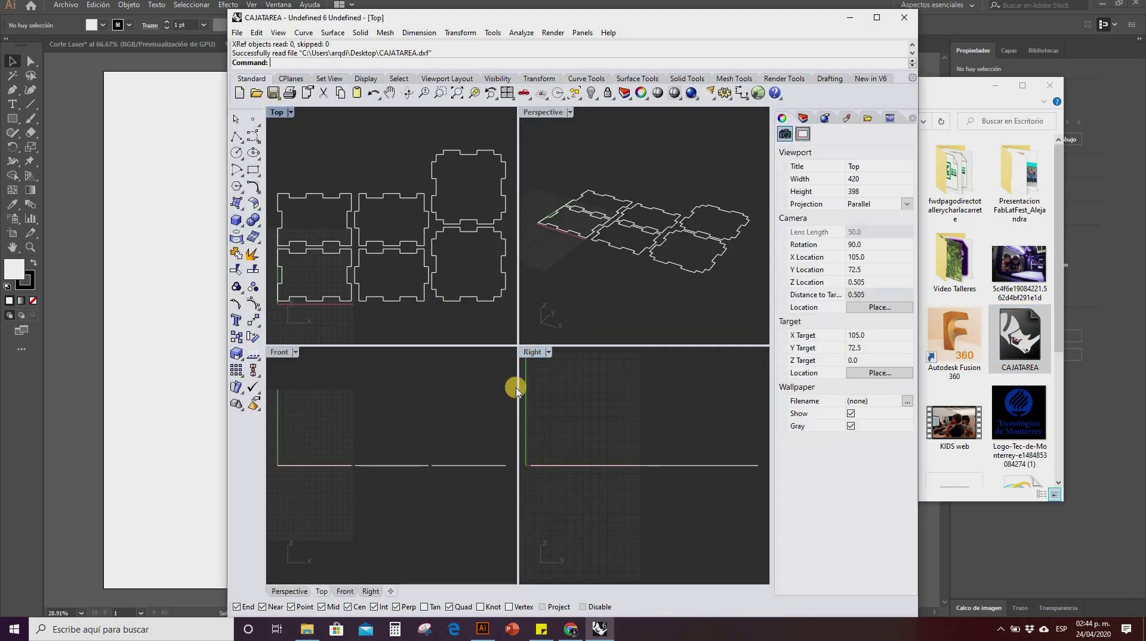
pyautogui.scroll(3, 583, 337)
pyautogui.scroll(-3, 621, 350)
pyautogui.scroll(2, 671, 364)
pyautogui.scroll(-1, 671, 365)
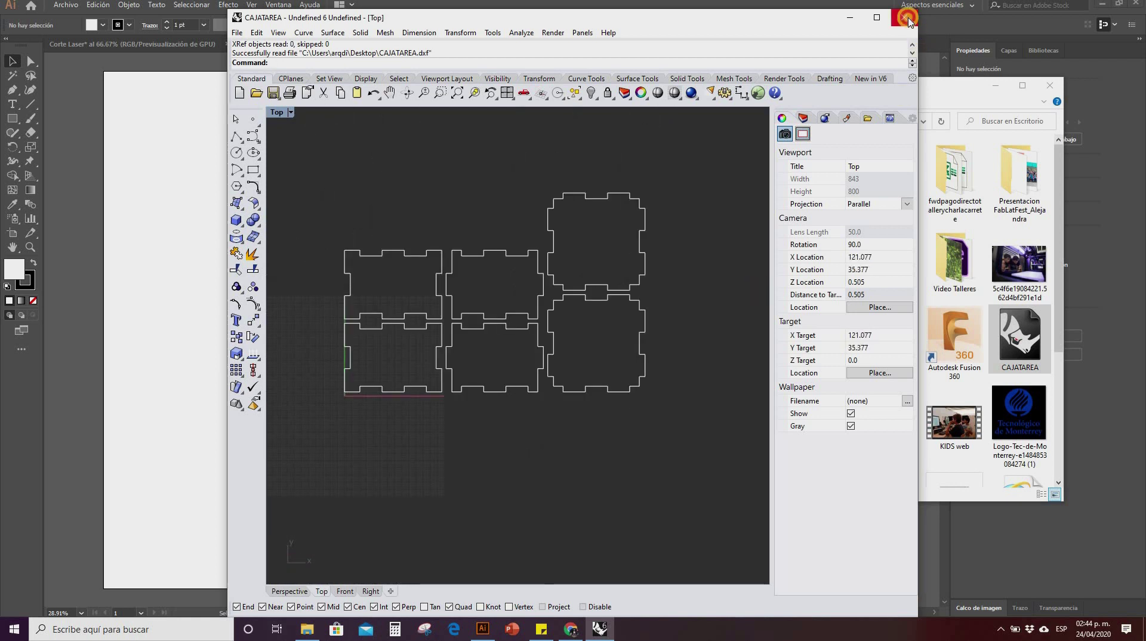
pyautogui.click(907, 20)
# Step: Dismiss the unknown-format error and go to the MakerCase box designer in the browser
pyautogui.click(640, 297)
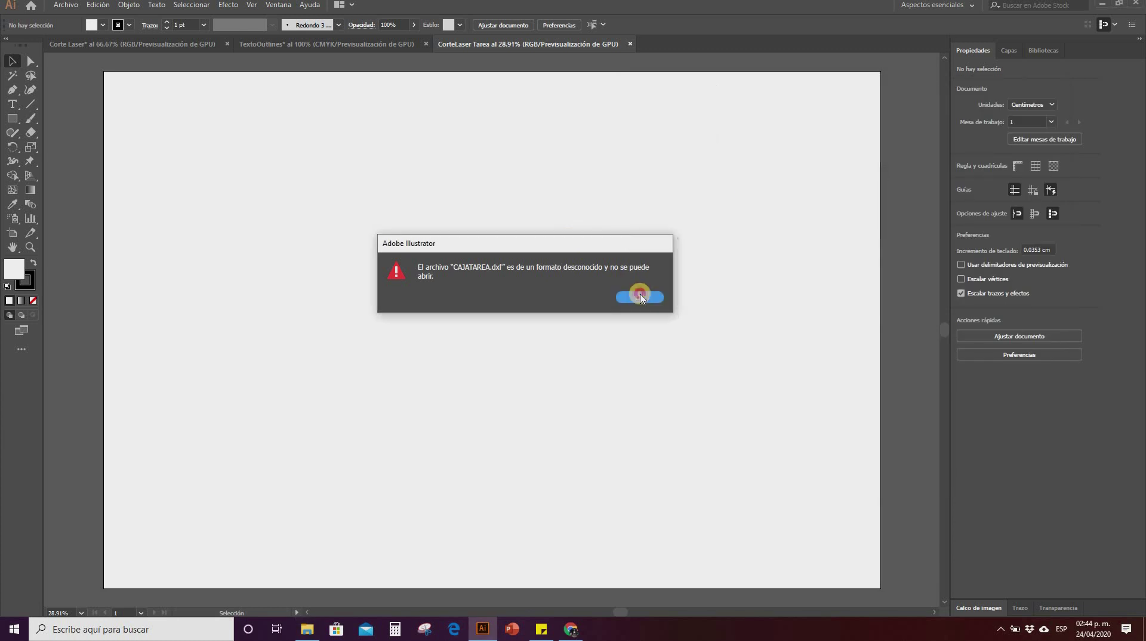
pyautogui.click(571, 629)
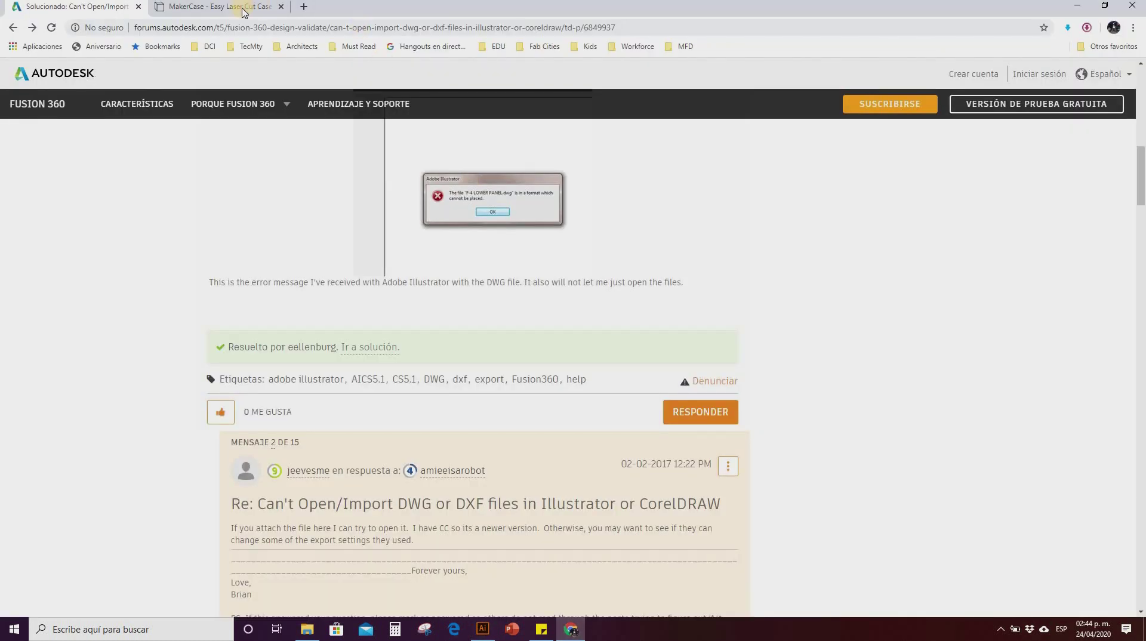
pyautogui.click(243, 12)
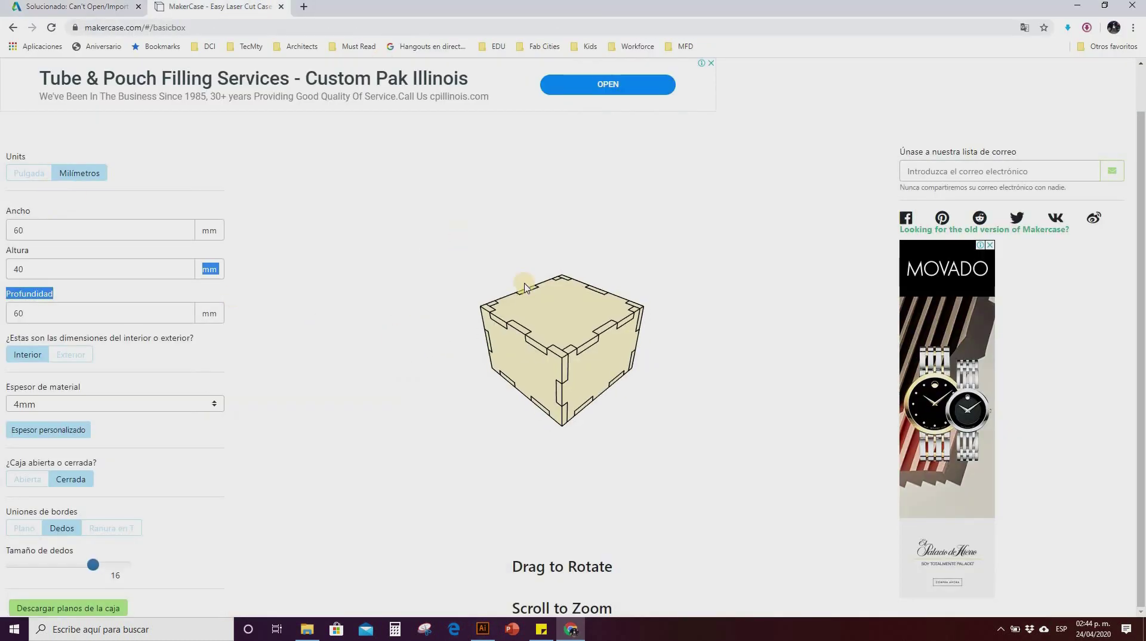
pyautogui.scroll(-2, 524, 281)
pyautogui.scroll(4, 335, 434)
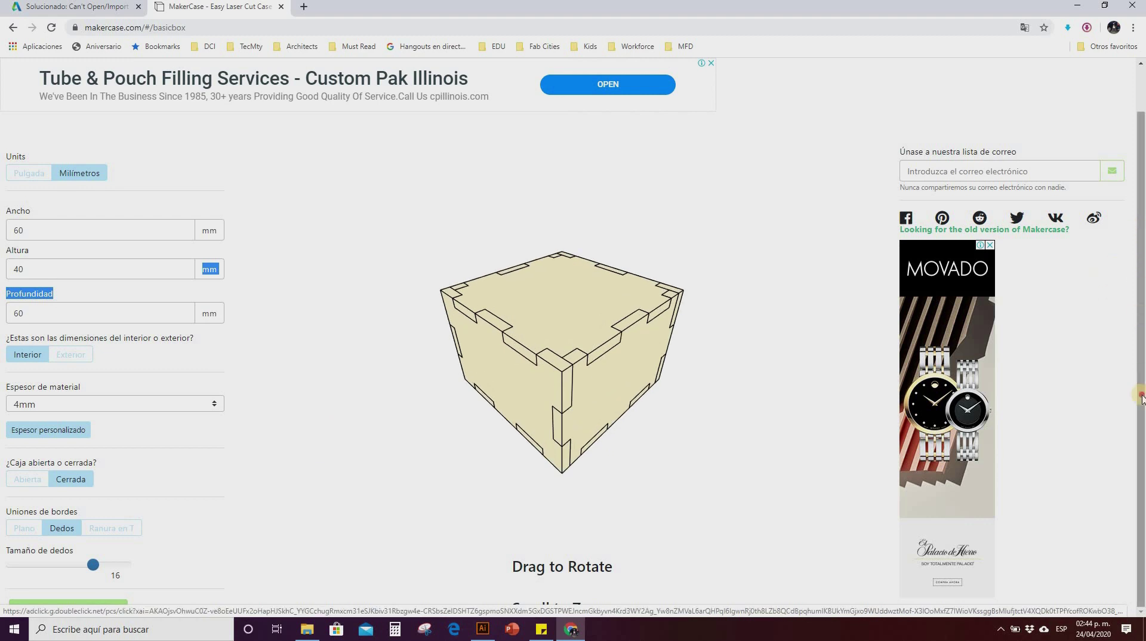
# Step: Download the MakerCase box plans as an SVG named CajaLaser
pyautogui.click(119, 606)
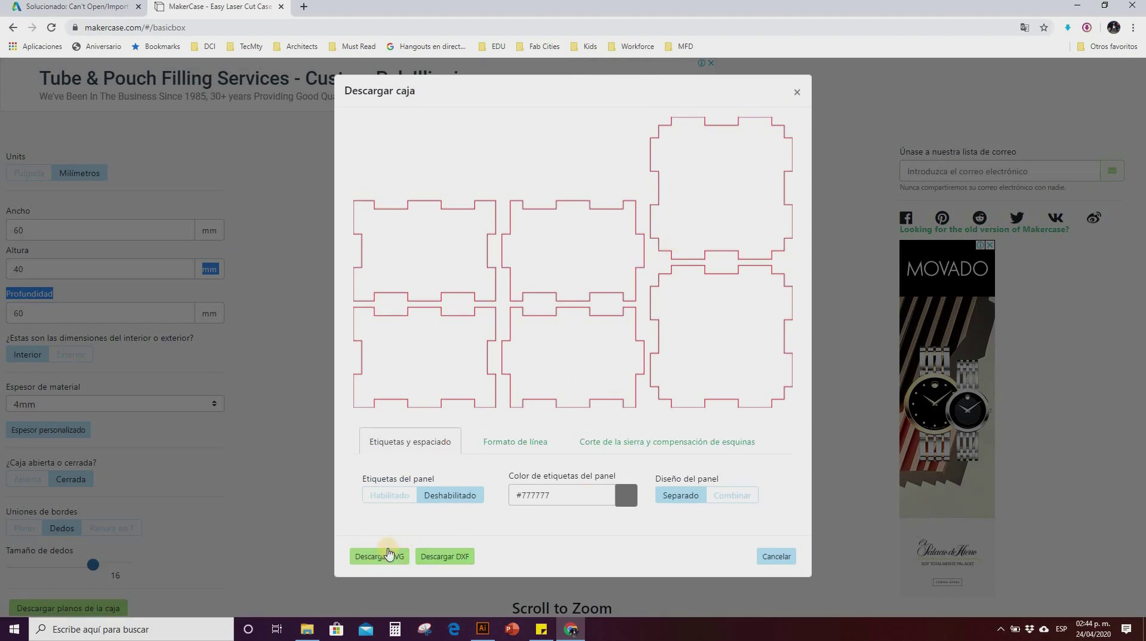
pyautogui.click(384, 556)
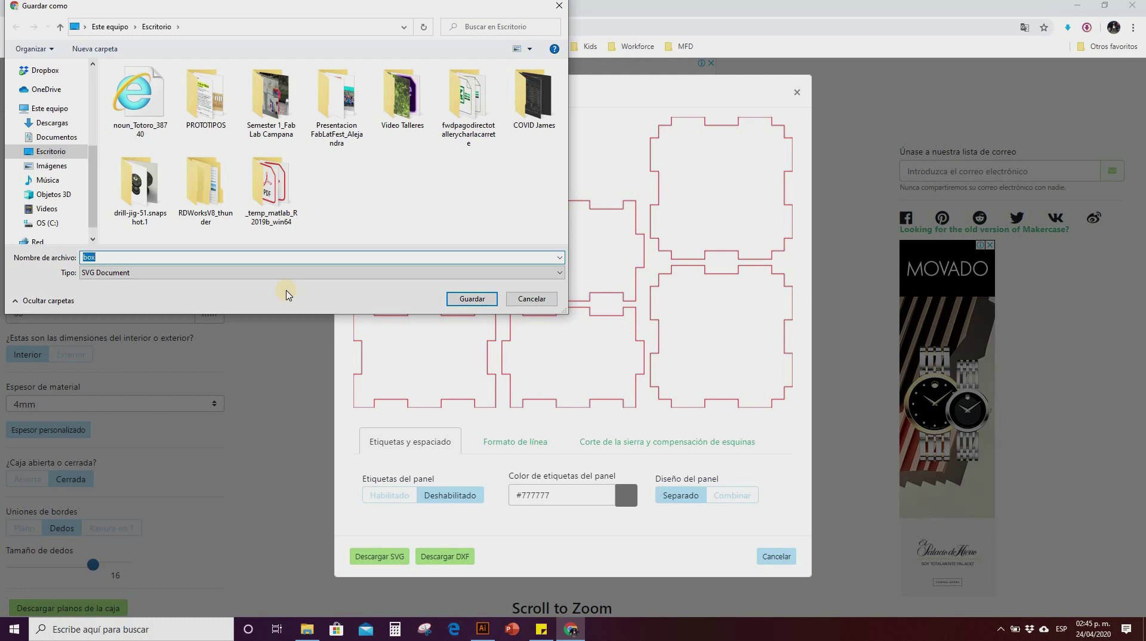
pyautogui.write('Caj')
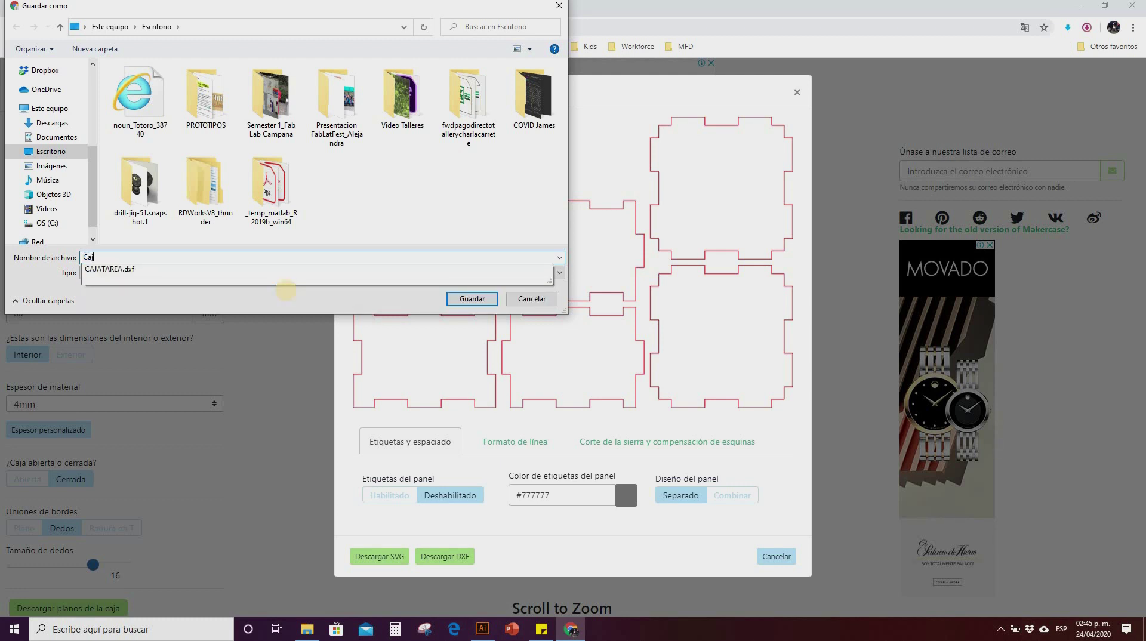
pyautogui.write('aLaser')
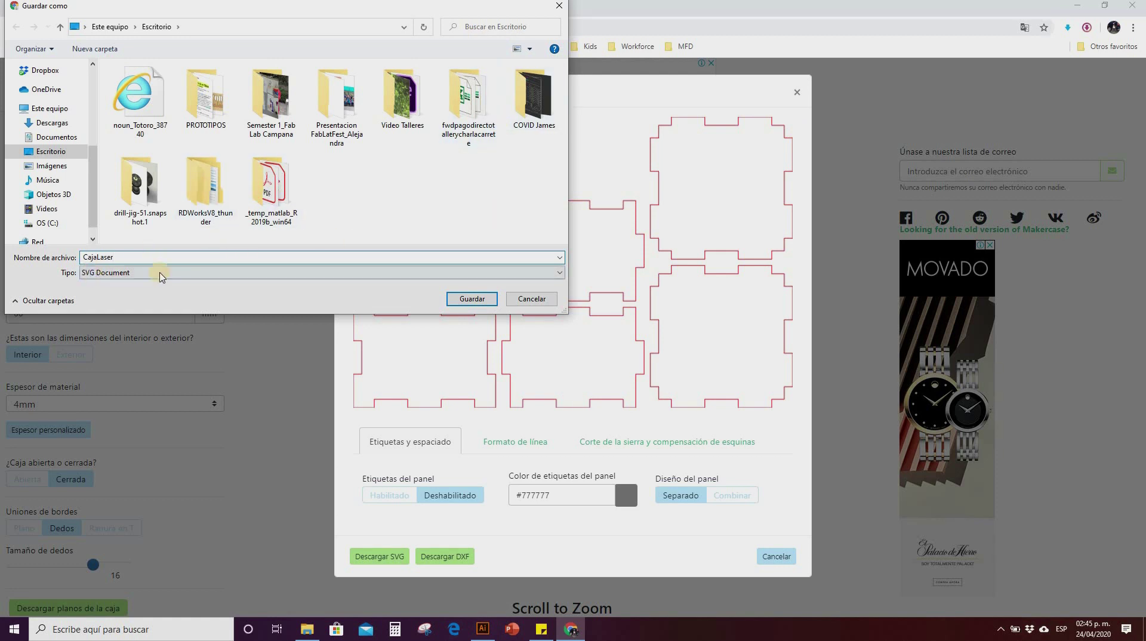
pyautogui.click(471, 299)
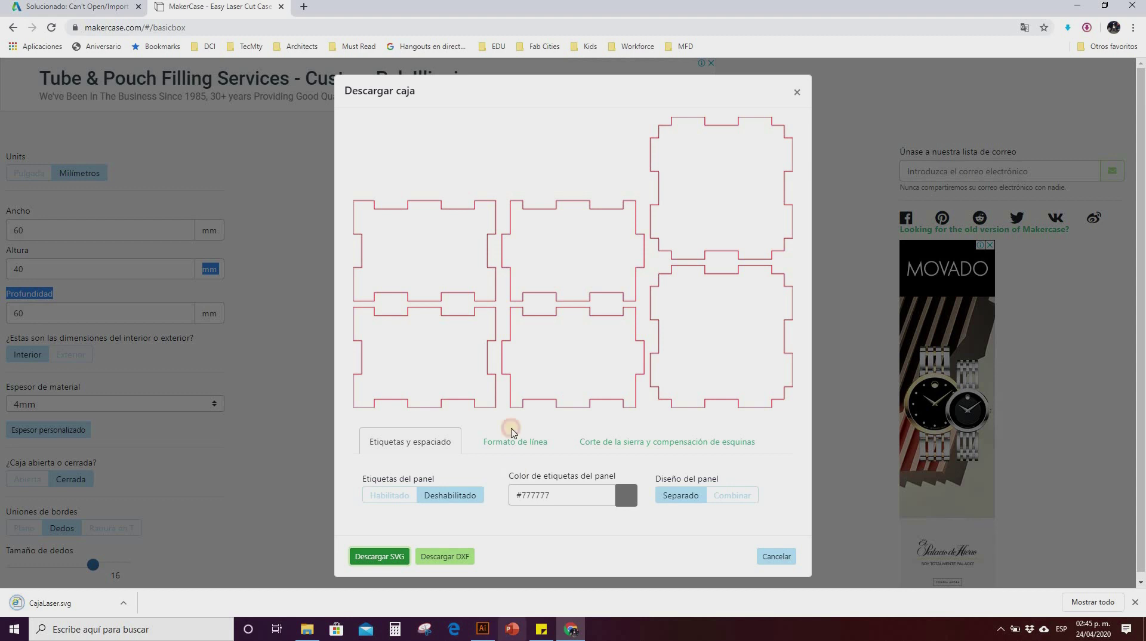
pyautogui.click(482, 629)
# Step: Open CajaLaser.svg in Illustrator through Archivo > Abrir
pyautogui.click(65, 5)
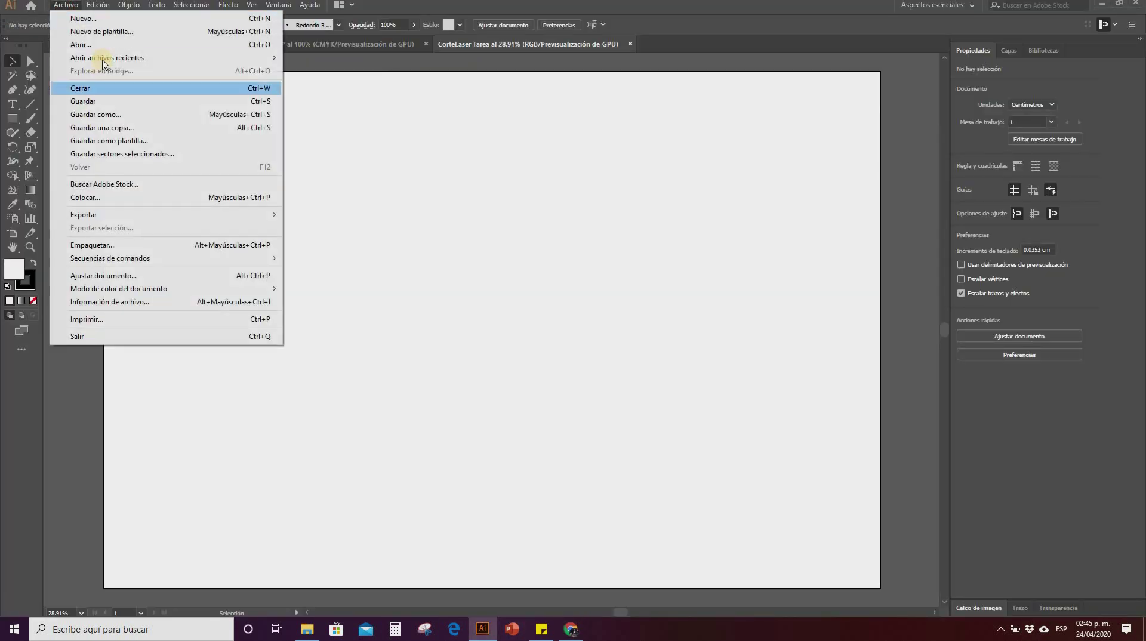
pyautogui.click(103, 46)
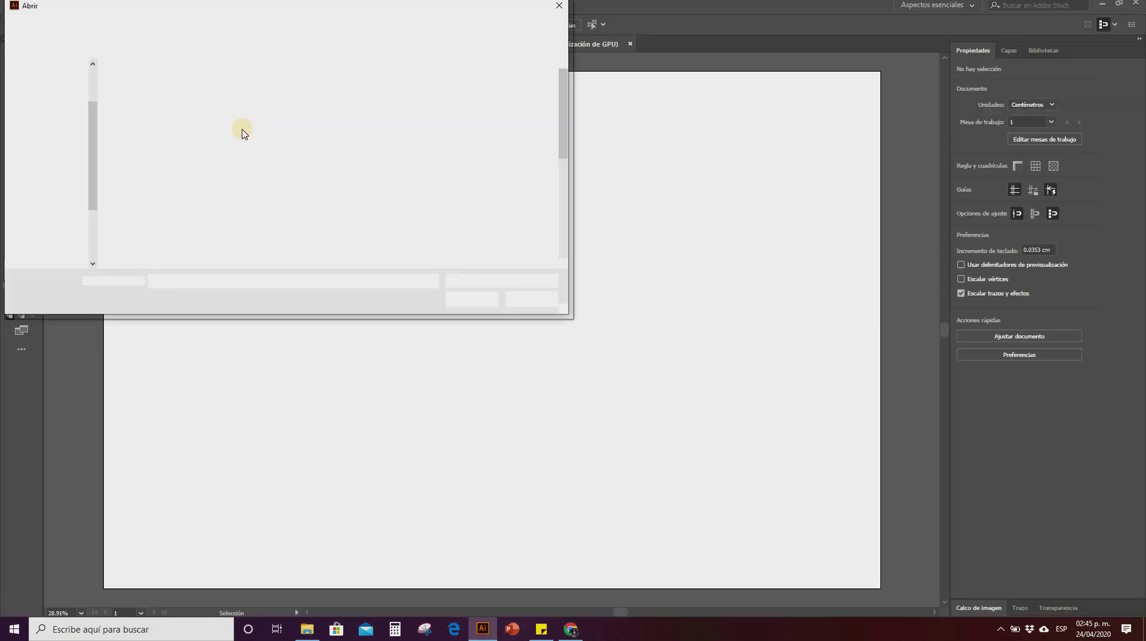
pyautogui.click(138, 96)
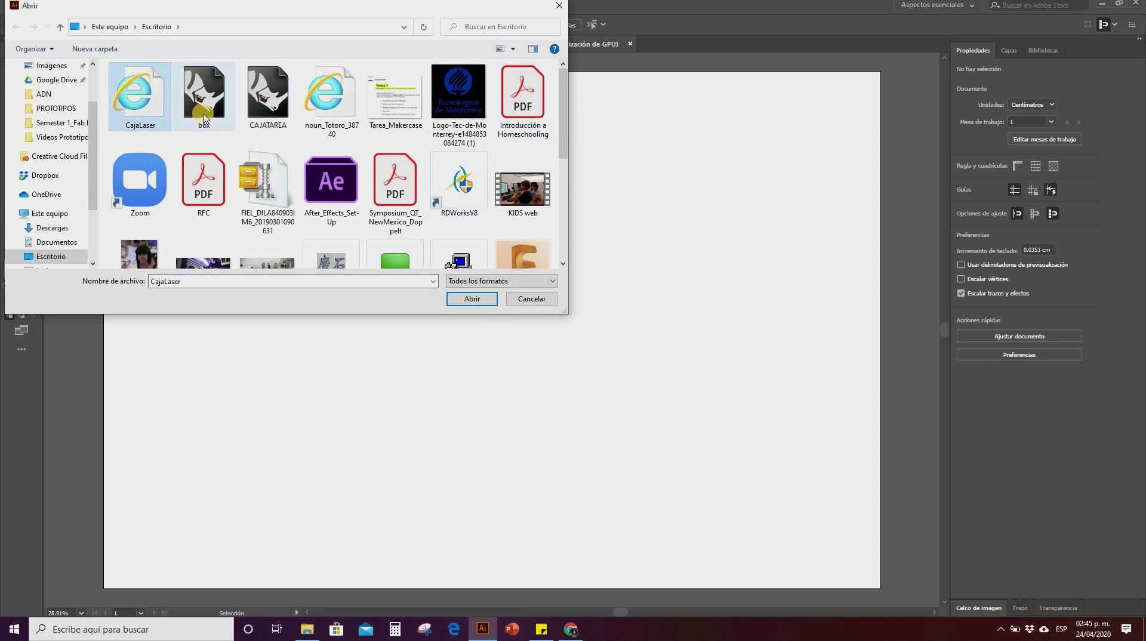
pyautogui.moveTo(202, 95)
pyautogui.click(468, 297)
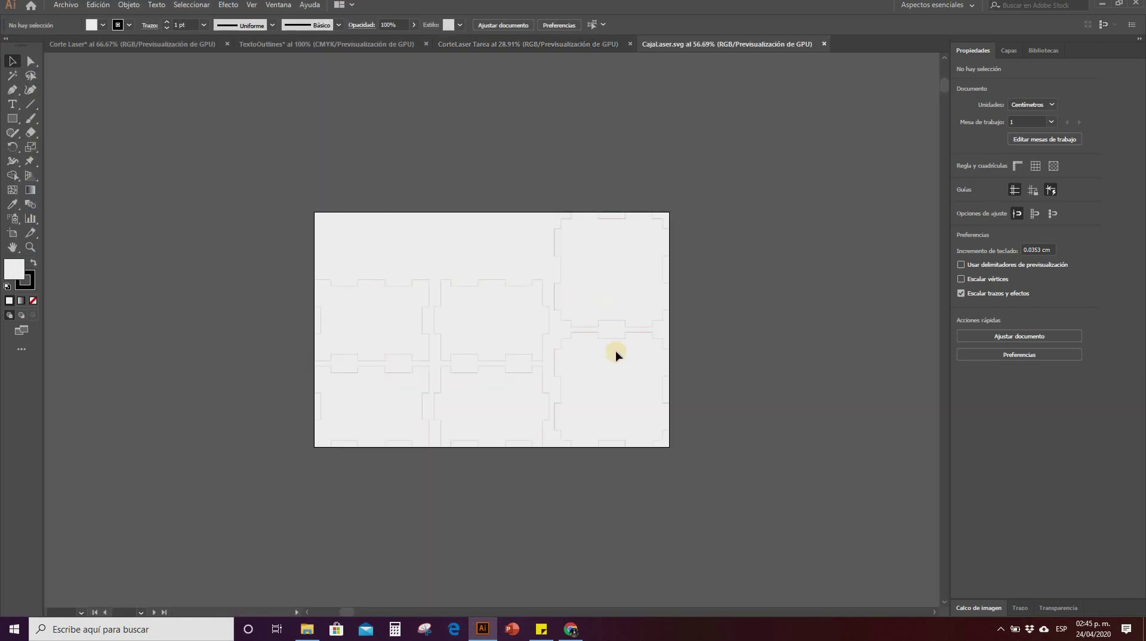
# Step: Inspect the box panel group, then move between documents to the Corte Laser logo file
pyautogui.click(631, 258)
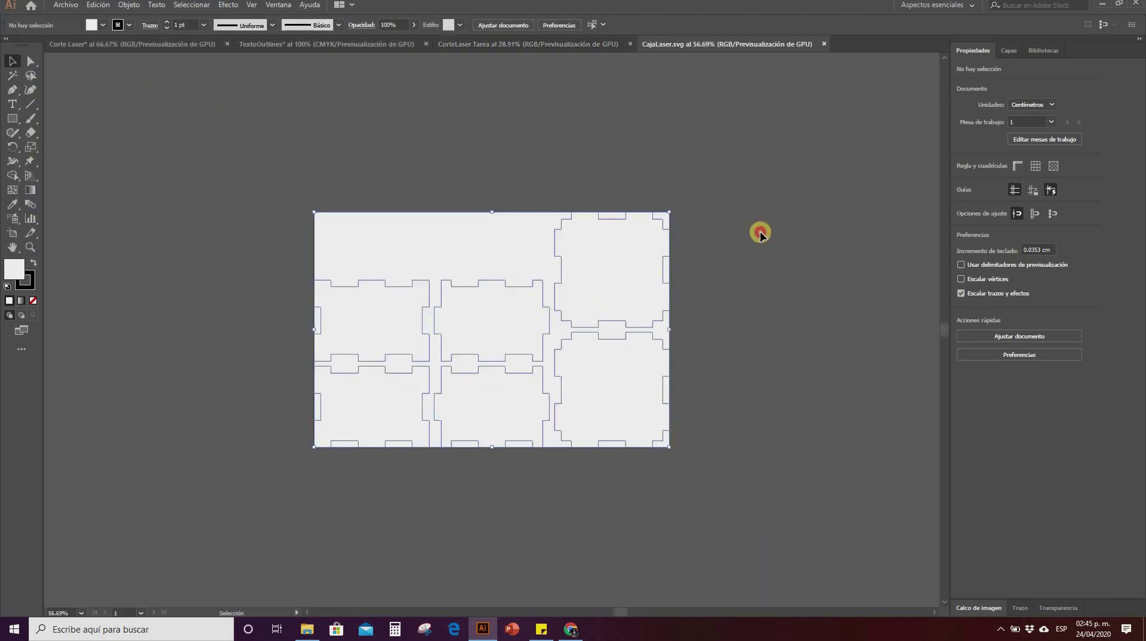
pyautogui.write('0.1')
pyautogui.moveTo(507, 239)
pyautogui.mouseDown()
pyautogui.moveTo(470, 180)
pyautogui.moveTo(492, 224)
pyautogui.mouseUp()
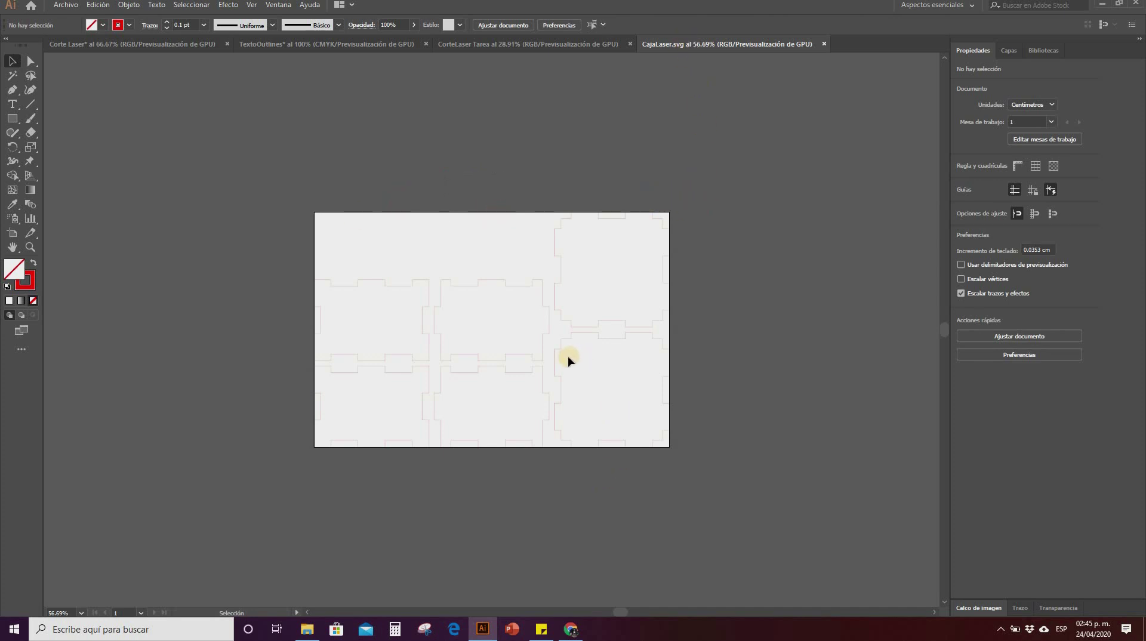
pyautogui.click(565, 339)
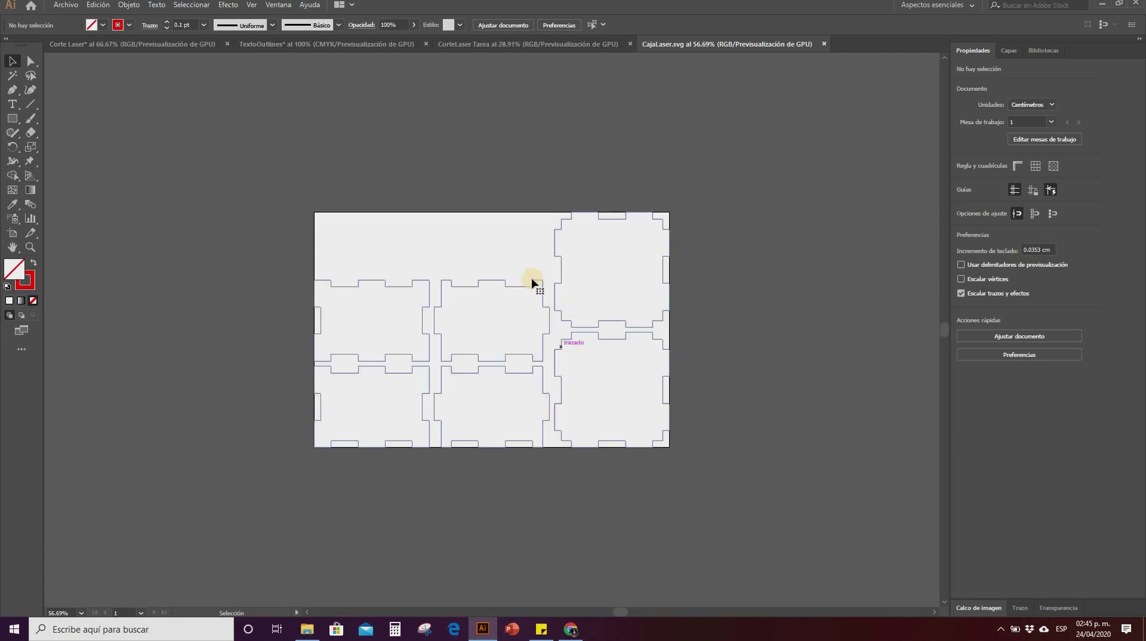
pyautogui.click(529, 99)
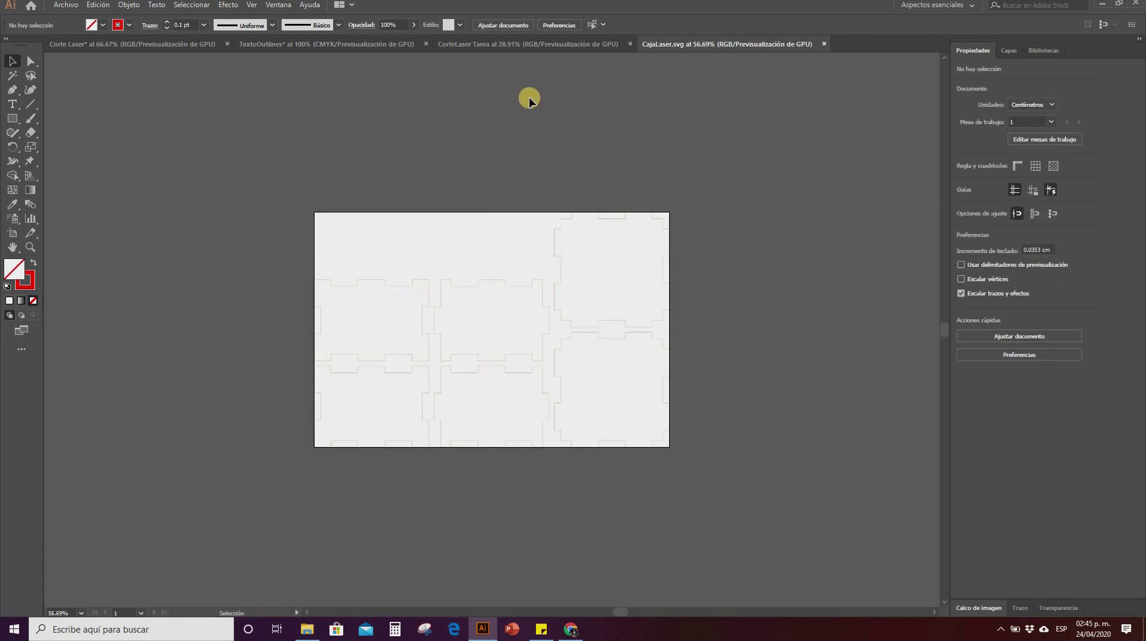
pyautogui.click(521, 44)
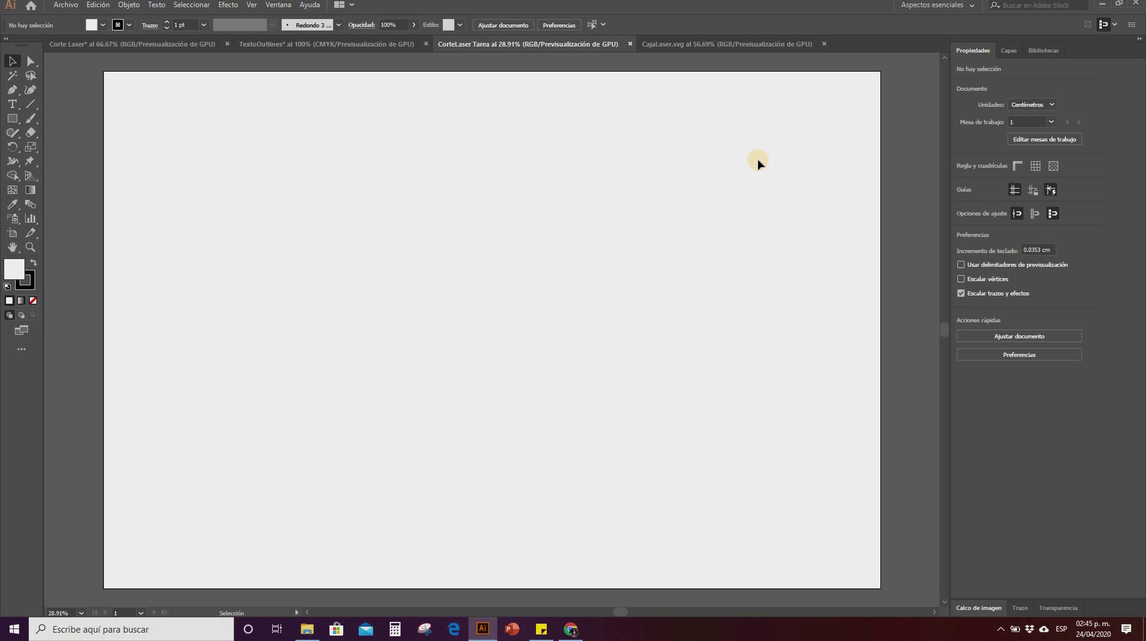
pyautogui.click(715, 44)
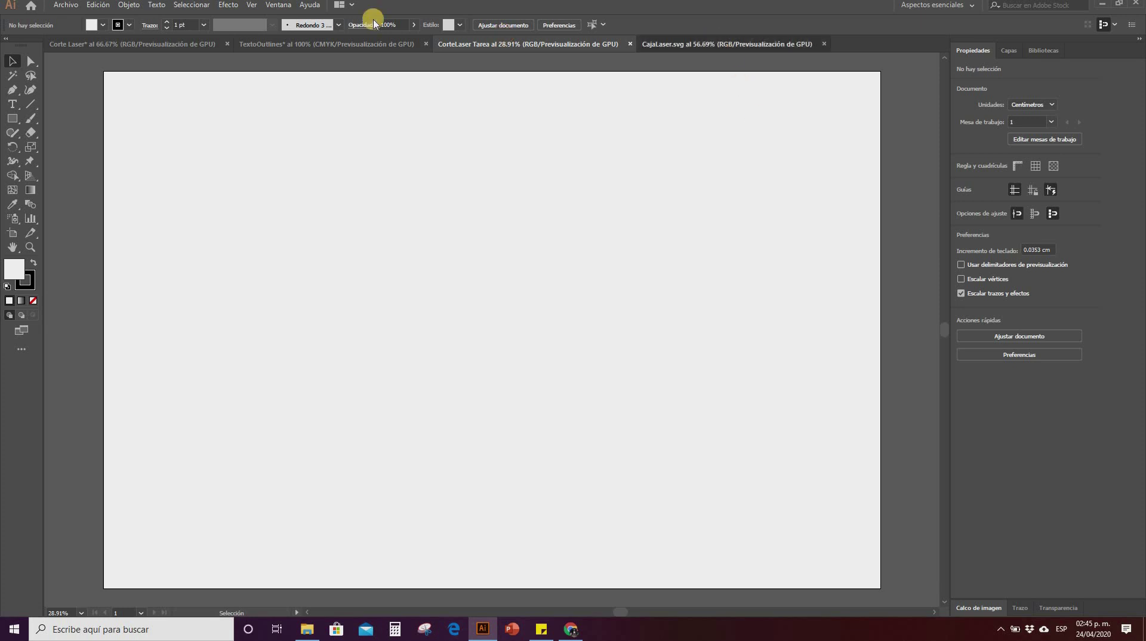
pyautogui.click(492, 48)
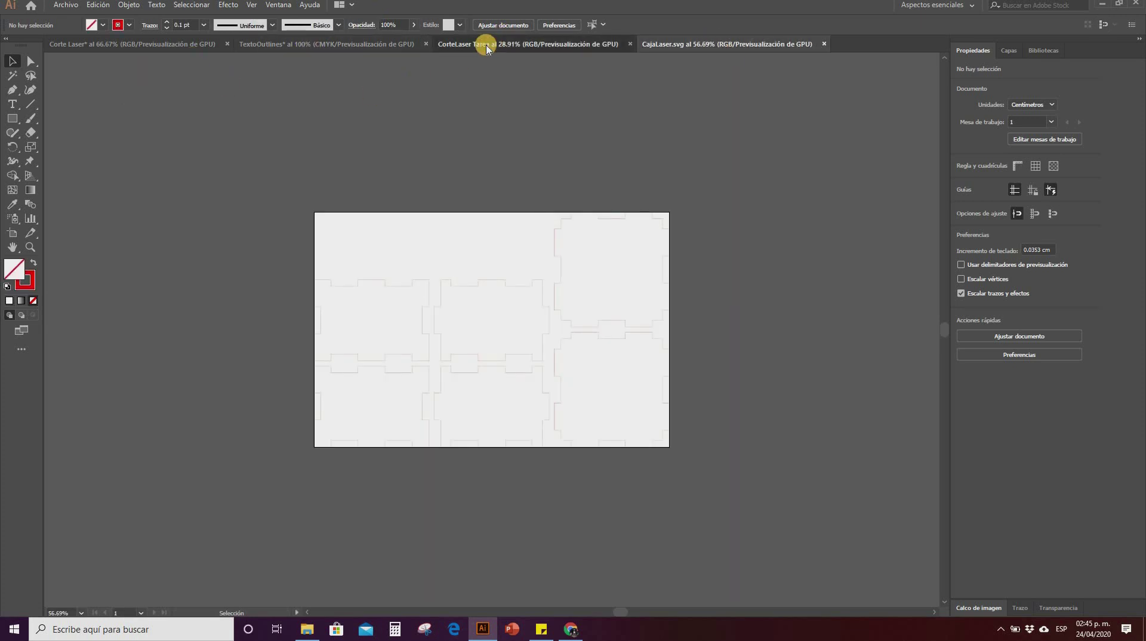
pyautogui.click(146, 42)
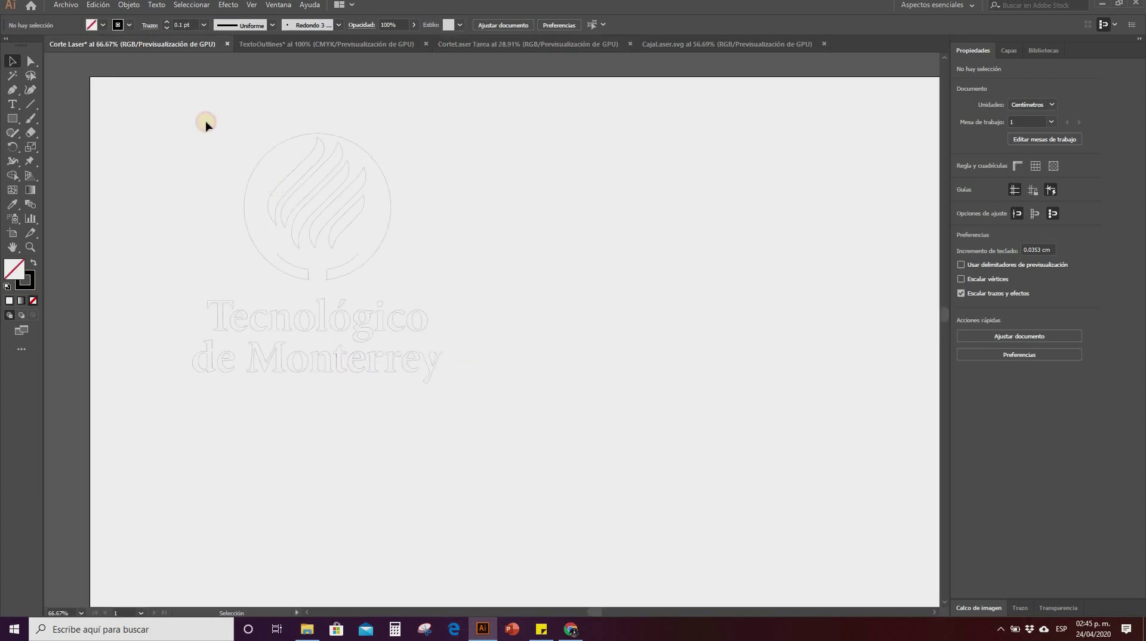
# Step: Try selecting the Tec logo artwork in Corte Laser, then clear the selection
pyautogui.moveTo(532, 426); pyautogui.dragTo(154, 89)
pyautogui.click(599, 286)
pyautogui.moveTo(250, 146); pyautogui.dragTo(164, 113)
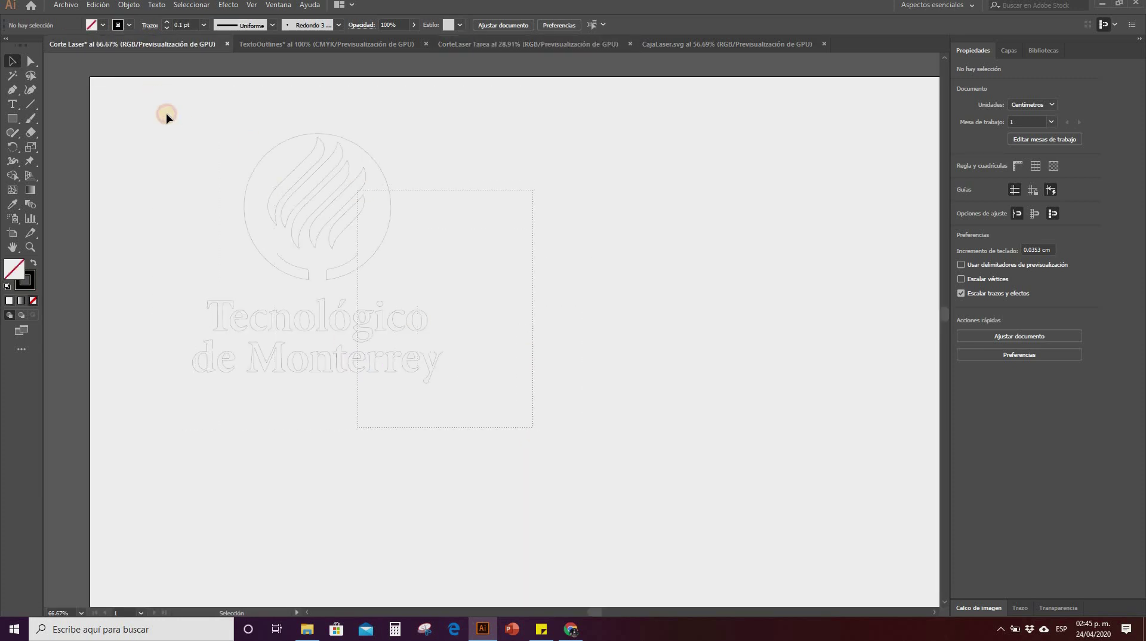
pyautogui.click(525, 361)
# Step: Copy the box panel group from CajaLaser.svg and paste it at CorteLaser Tarea's upper-left
pyautogui.click(684, 46)
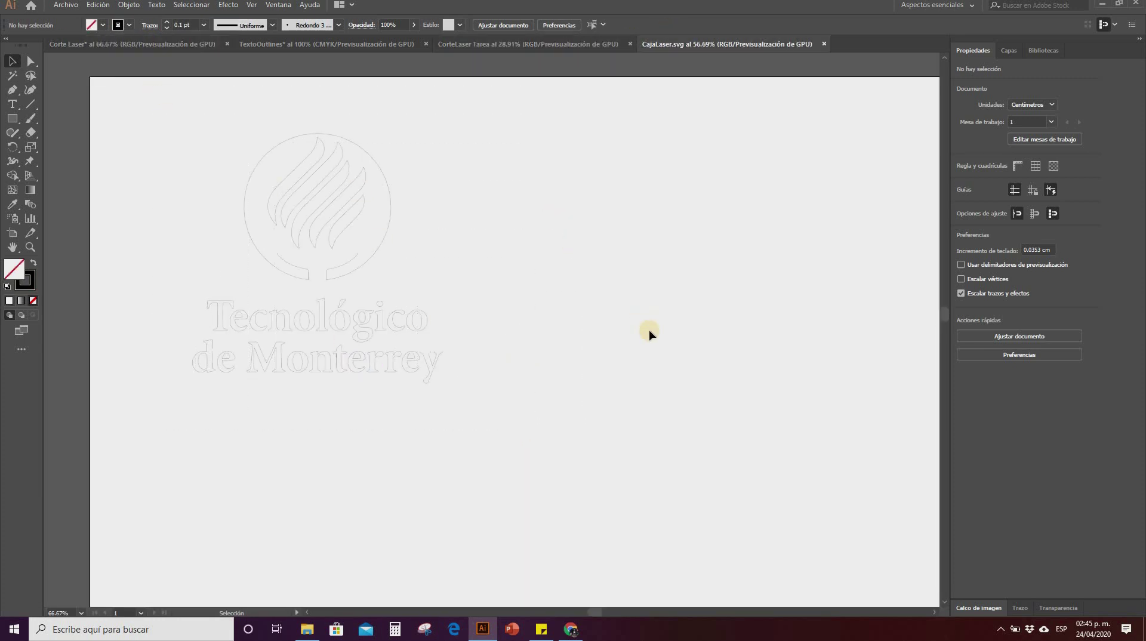
pyautogui.moveTo(666, 435); pyautogui.dragTo(717, 478)
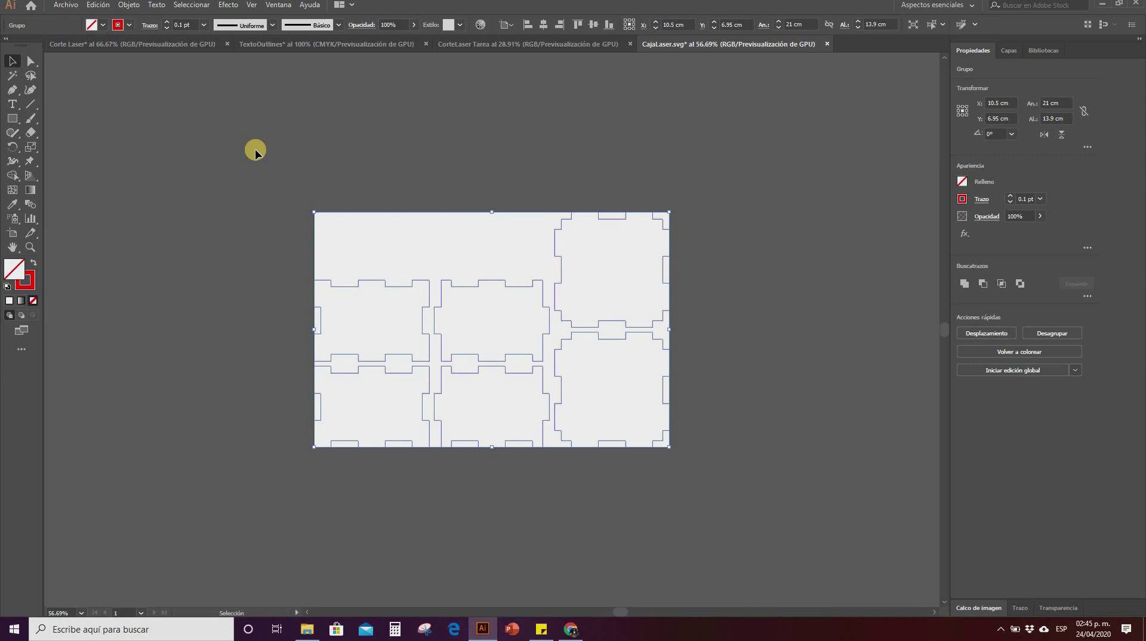
pyautogui.click(484, 44)
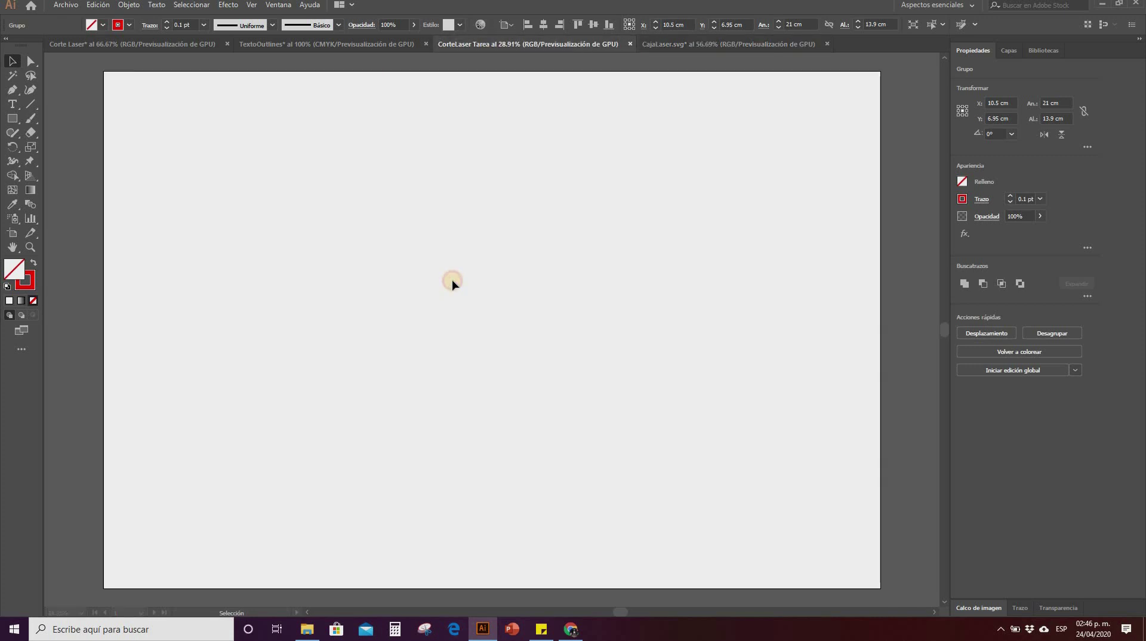
pyautogui.hotkey('ctrl', 'v')
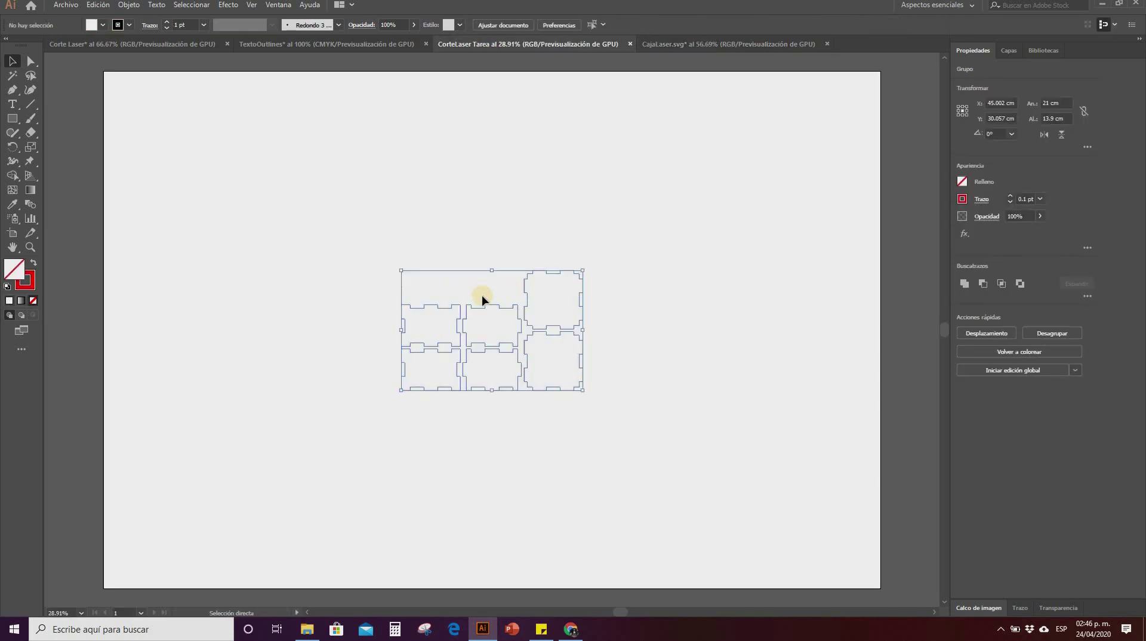
pyautogui.moveTo(482, 300); pyautogui.dragTo(352, 152)
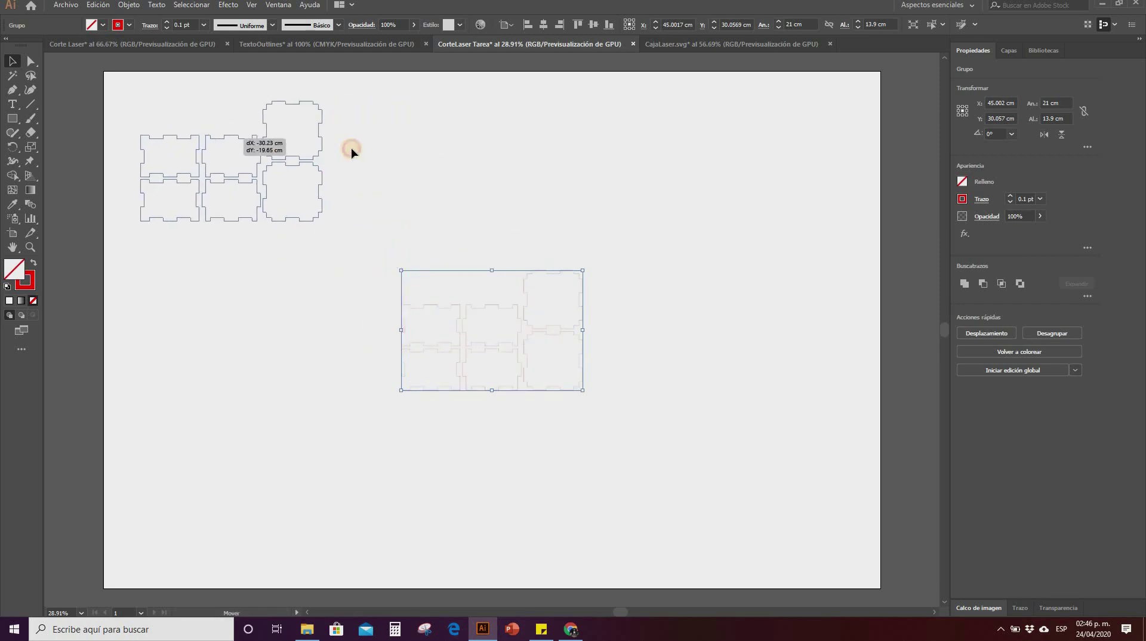
pyautogui.click(328, 56)
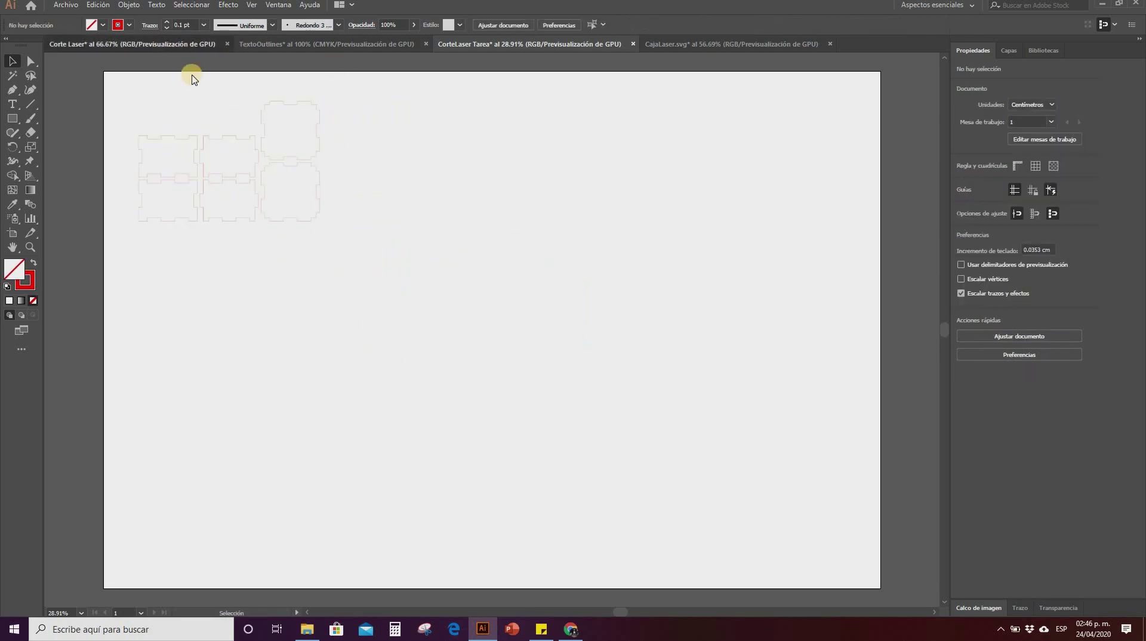
# Step: Paste the Tecnológico de Monterrey logo into CorteLaser Tarea below the box panels
pyautogui.click(179, 43)
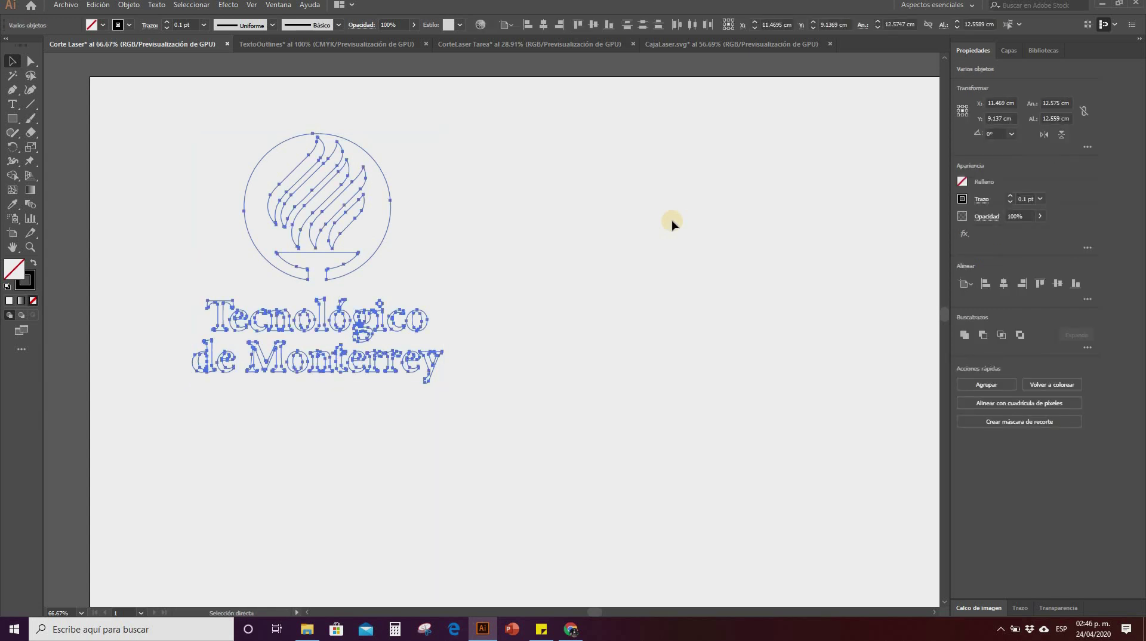
pyautogui.click(545, 45)
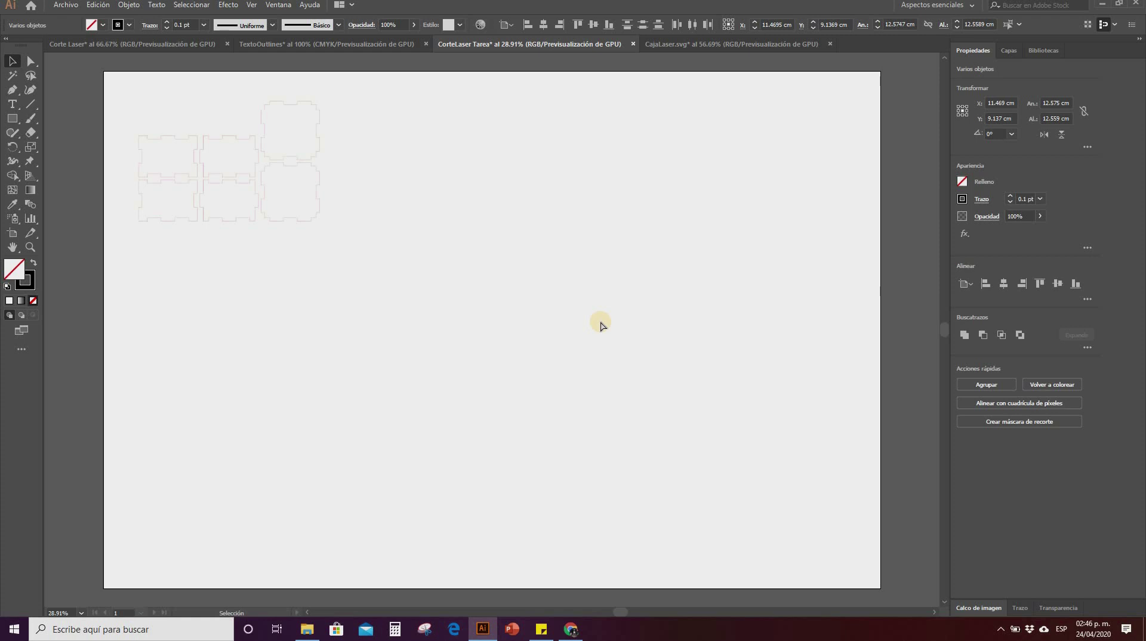
pyautogui.hotkey('ctrl', 'v')
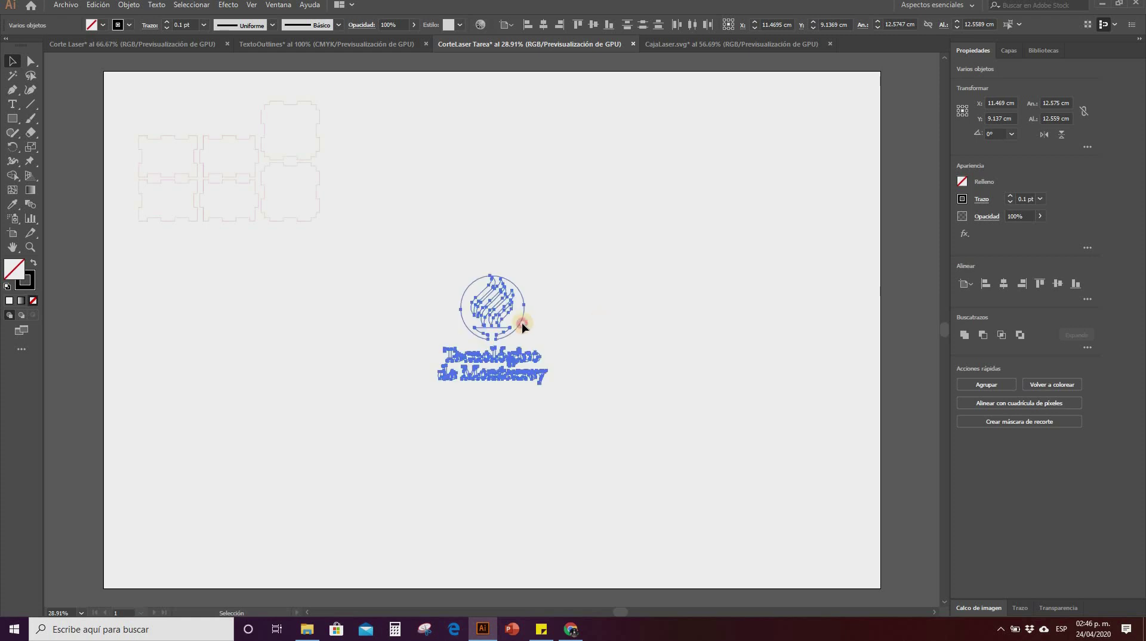
pyautogui.moveTo(522, 327); pyautogui.dragTo(447, 242)
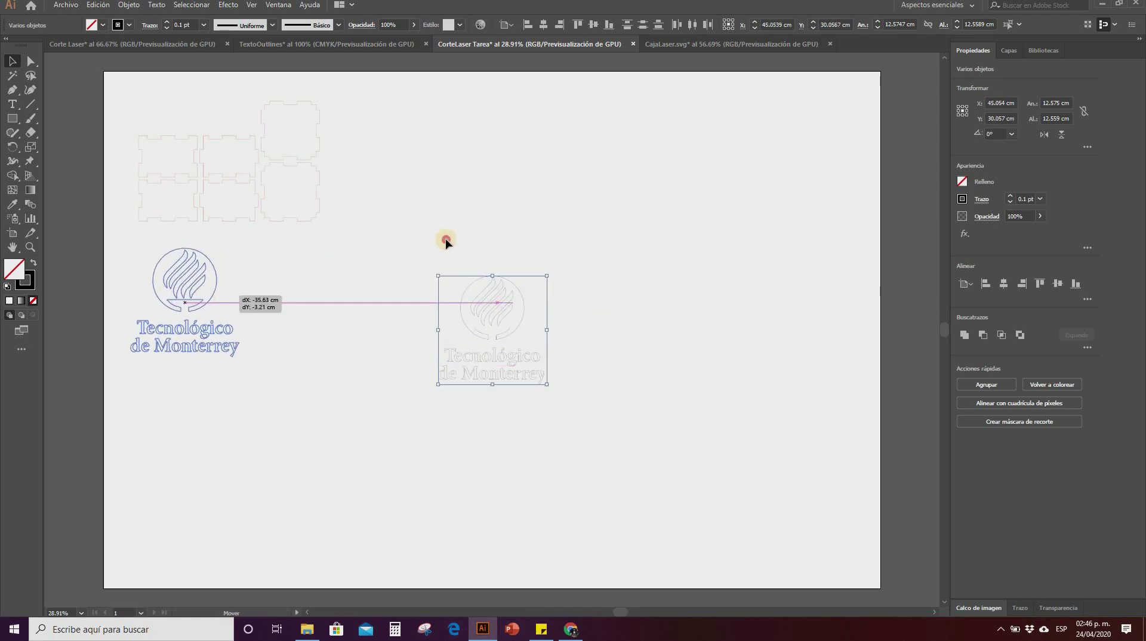
# Step: Copy the outlined name text from TextoOutlines and paste it beneath the logo
pyautogui.click(277, 42)
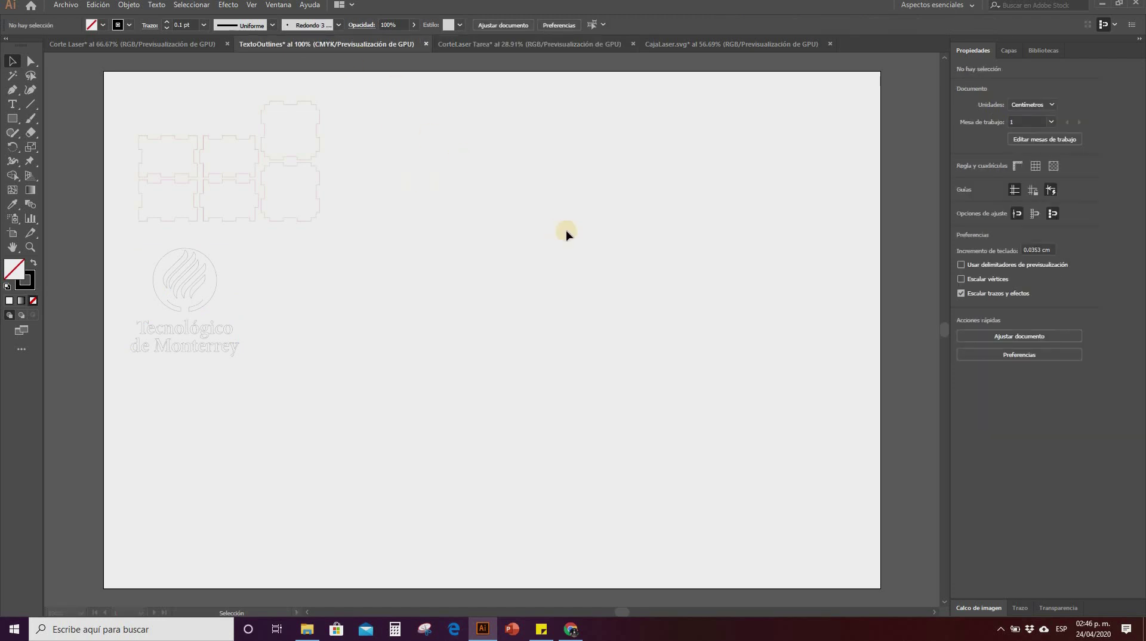
pyautogui.moveTo(590, 230); pyautogui.dragTo(123, 122)
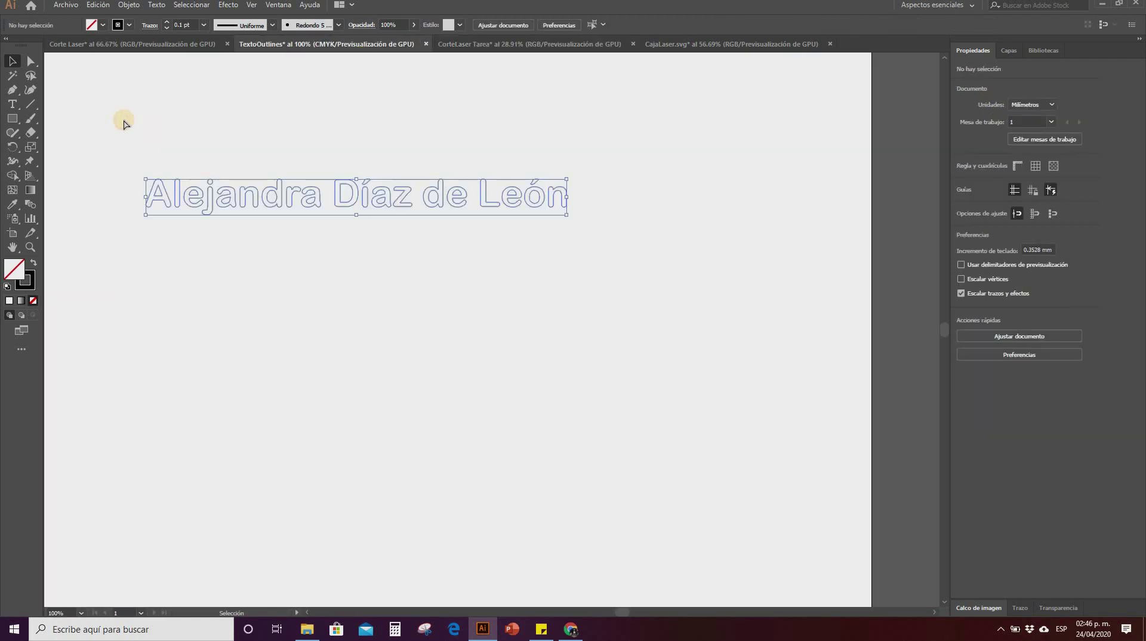
pyautogui.click(580, 45)
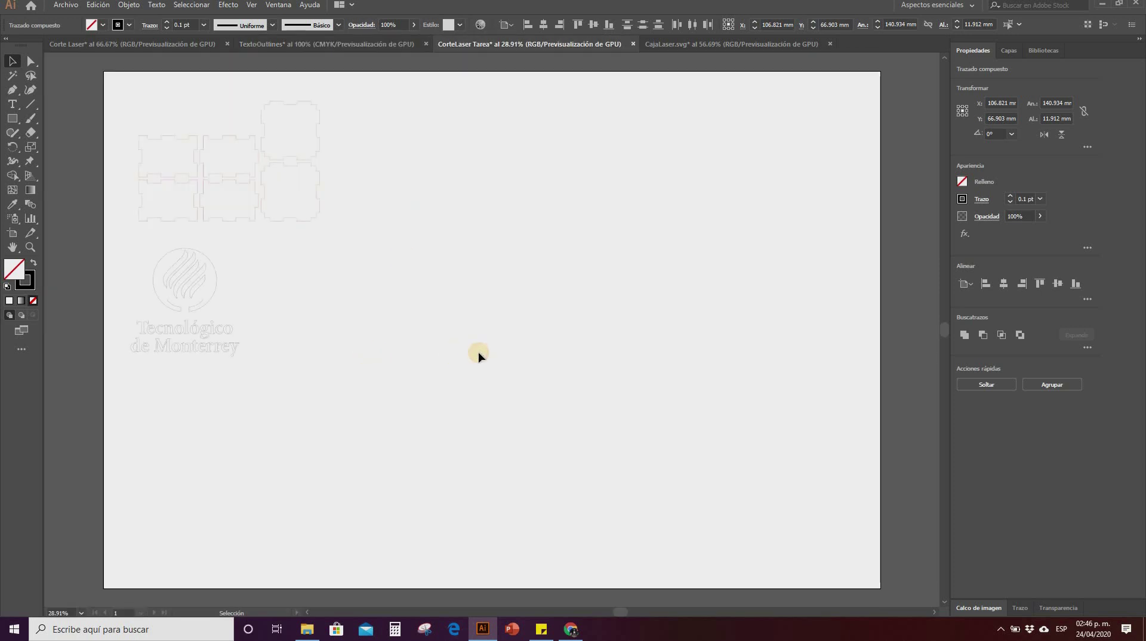
pyautogui.hotkey('ctrl', 'v')
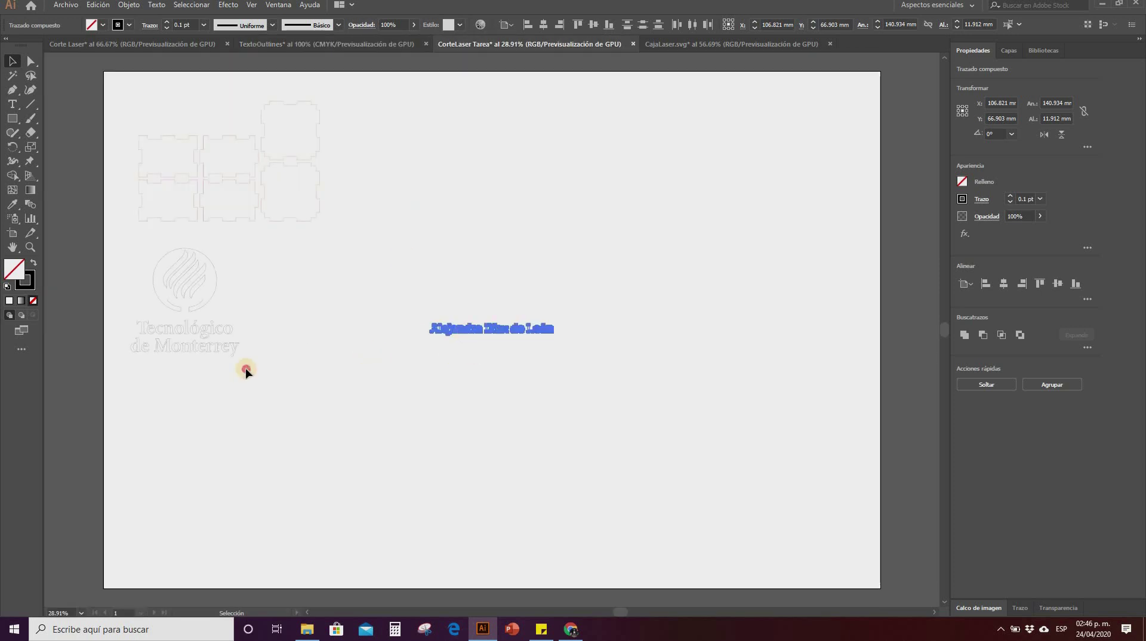
pyautogui.moveTo(246, 370); pyautogui.dragTo(212, 419)
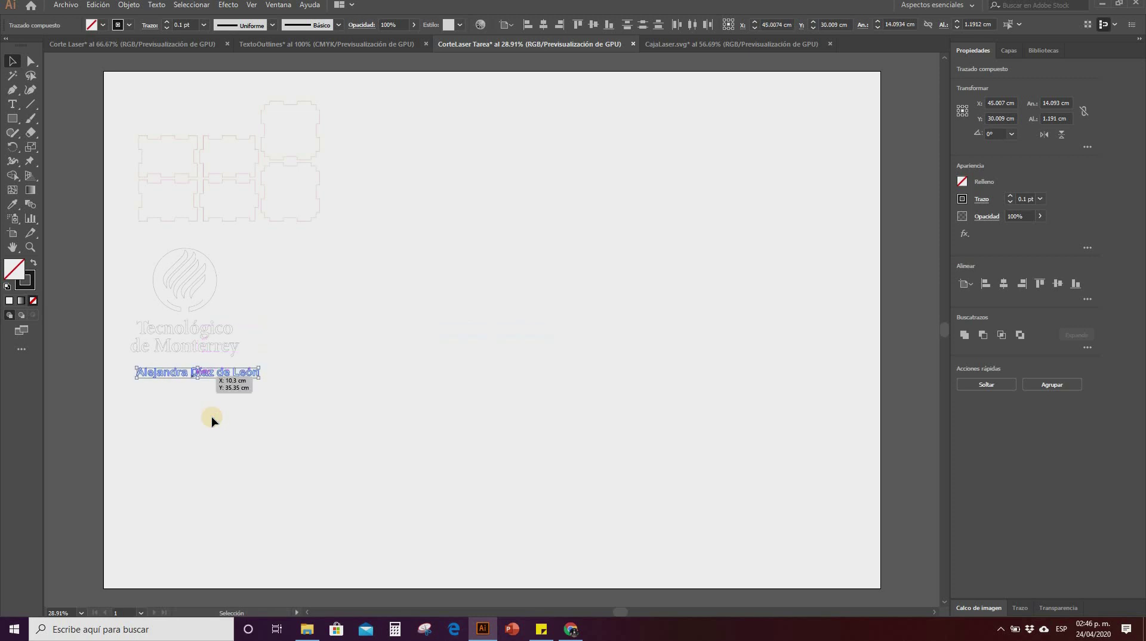
pyautogui.click(212, 420)
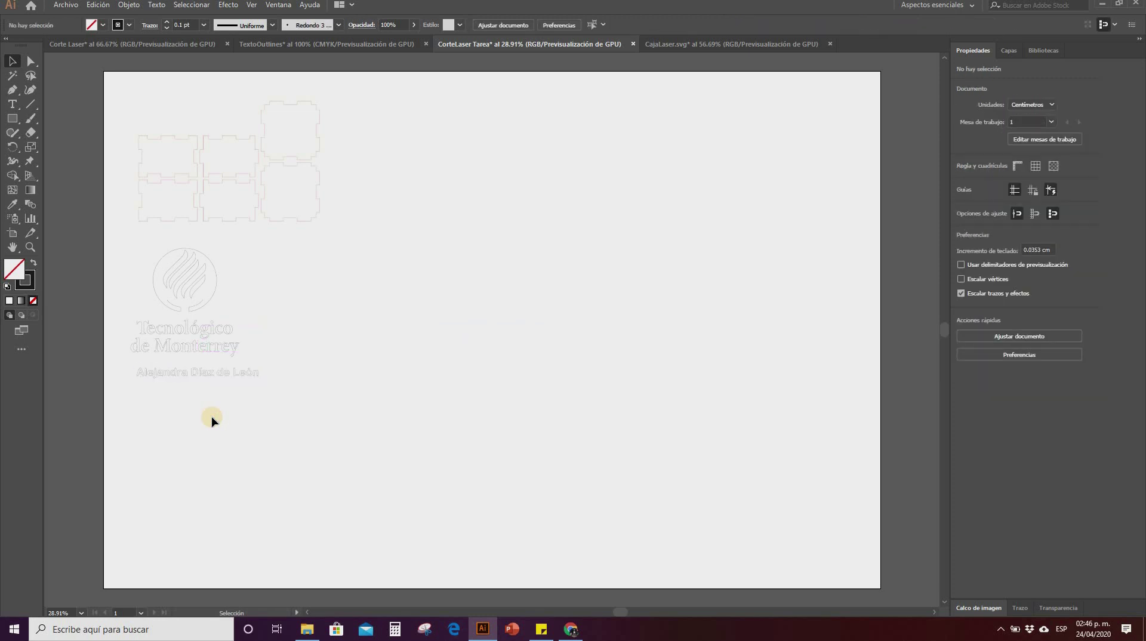
# Step: Place noun_Totoro_38740 via File > Place and drop it beside the Tec logo
pyautogui.click(66, 5)
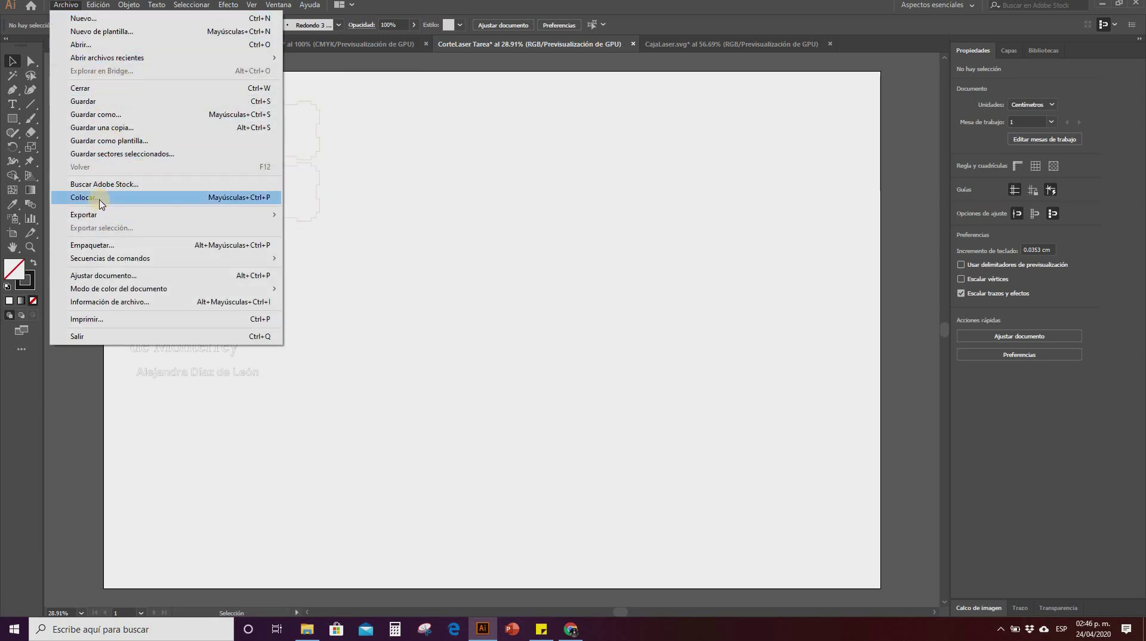
pyautogui.click(99, 202)
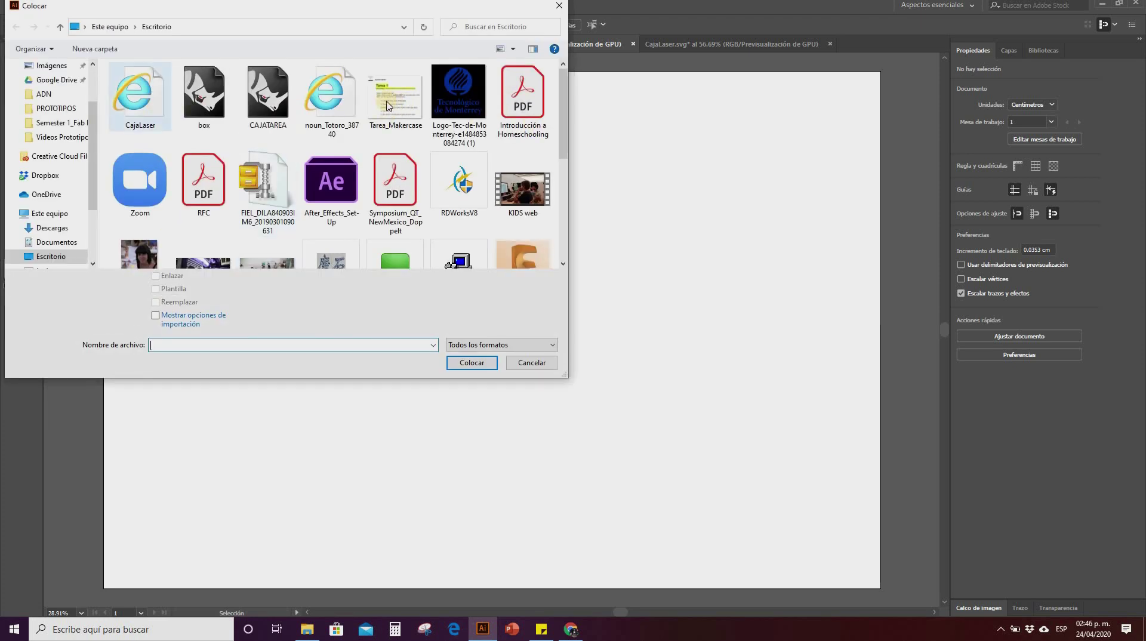
pyautogui.click(349, 110)
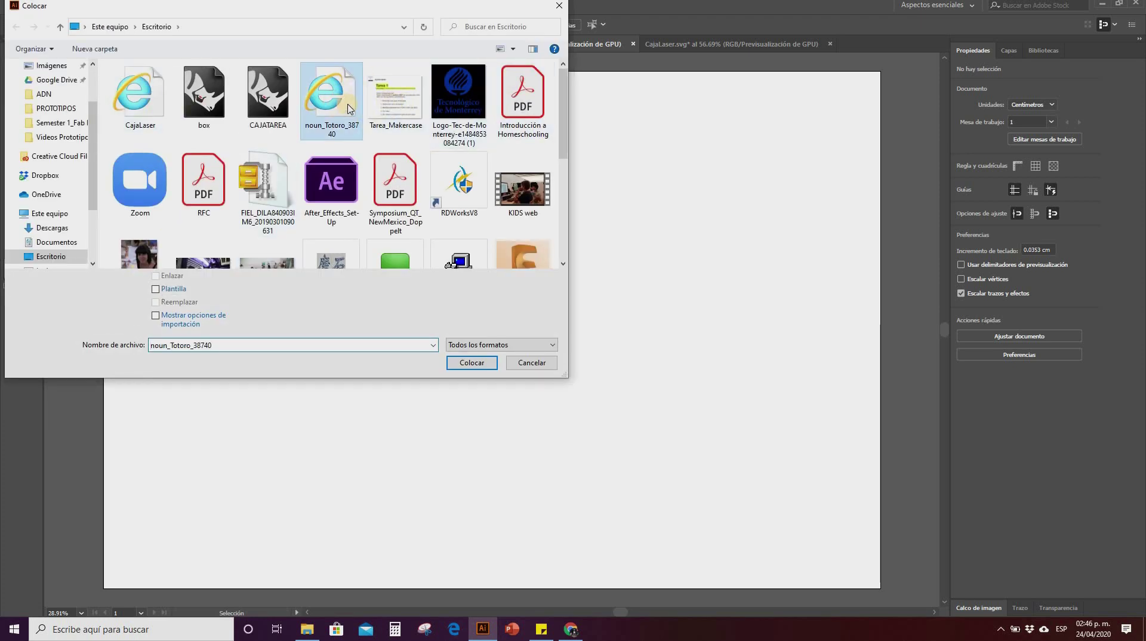
pyautogui.click(471, 363)
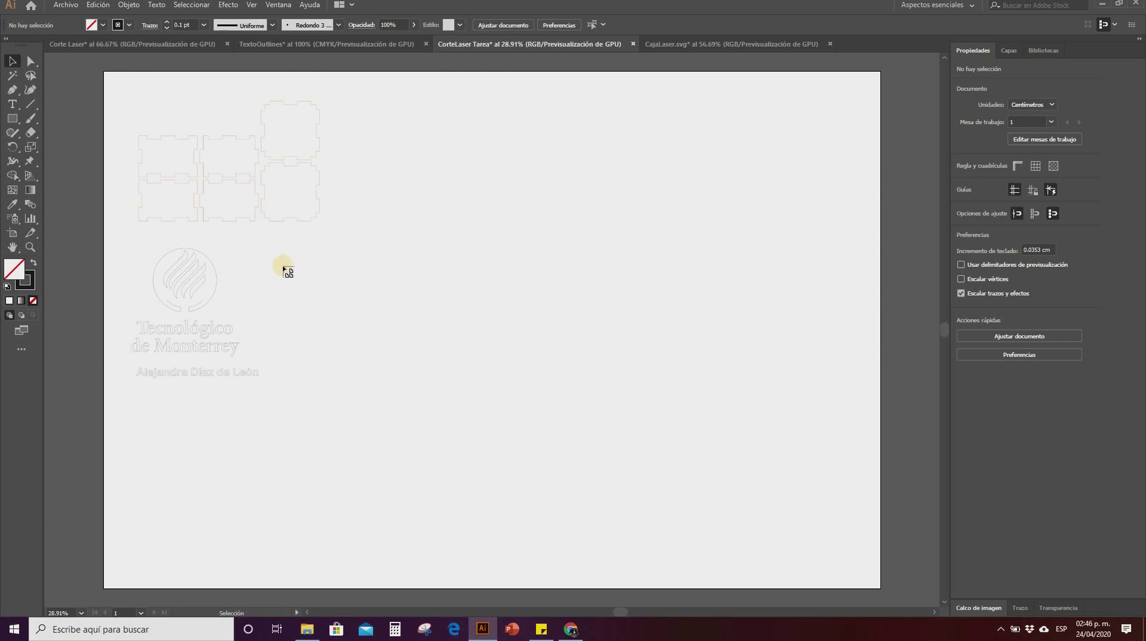
pyautogui.click(294, 265)
pyautogui.click(365, 319)
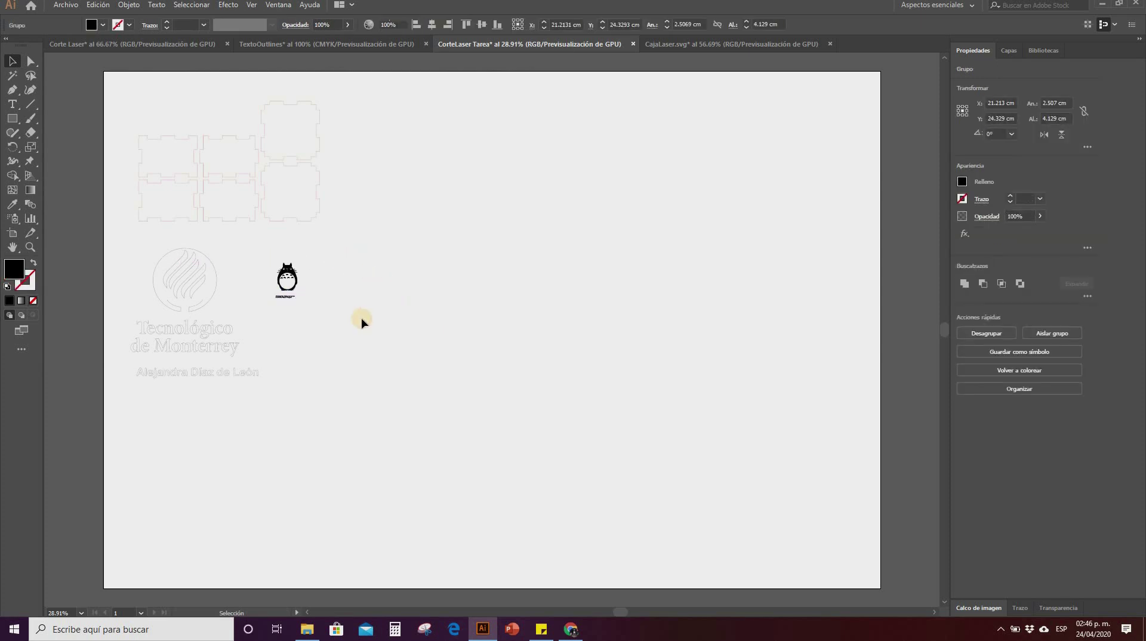
# Step: Ungroup the Totoro drawing from its Noun Project credit text with Desagrupar
pyautogui.scroll(5, 269, 247)
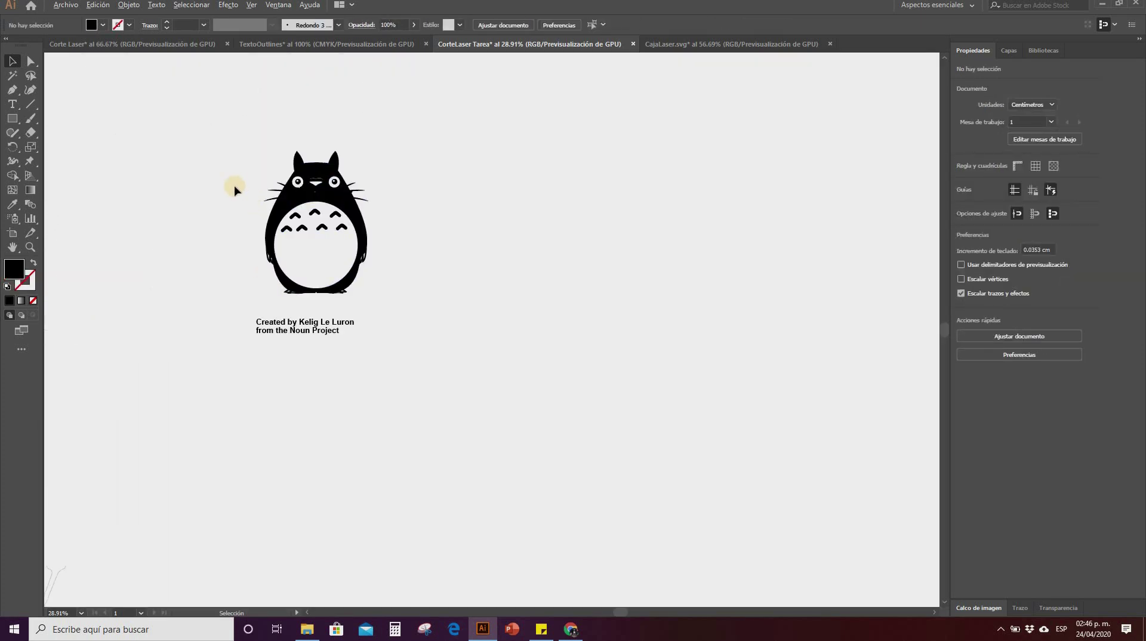
pyautogui.scroll(2, 210, 141)
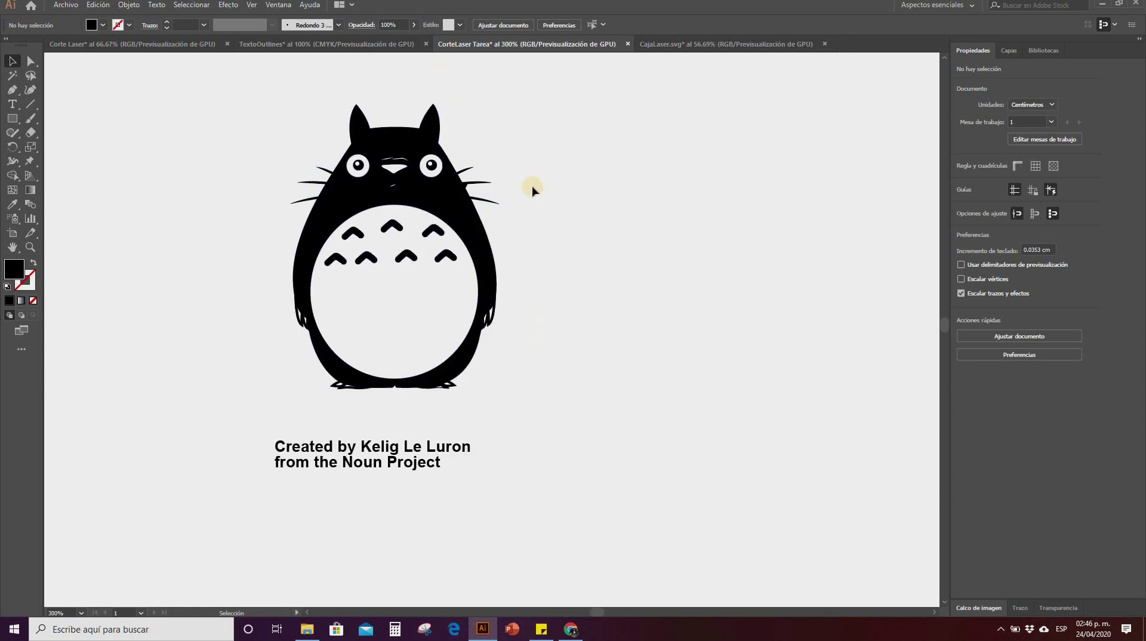
pyautogui.click(327, 178)
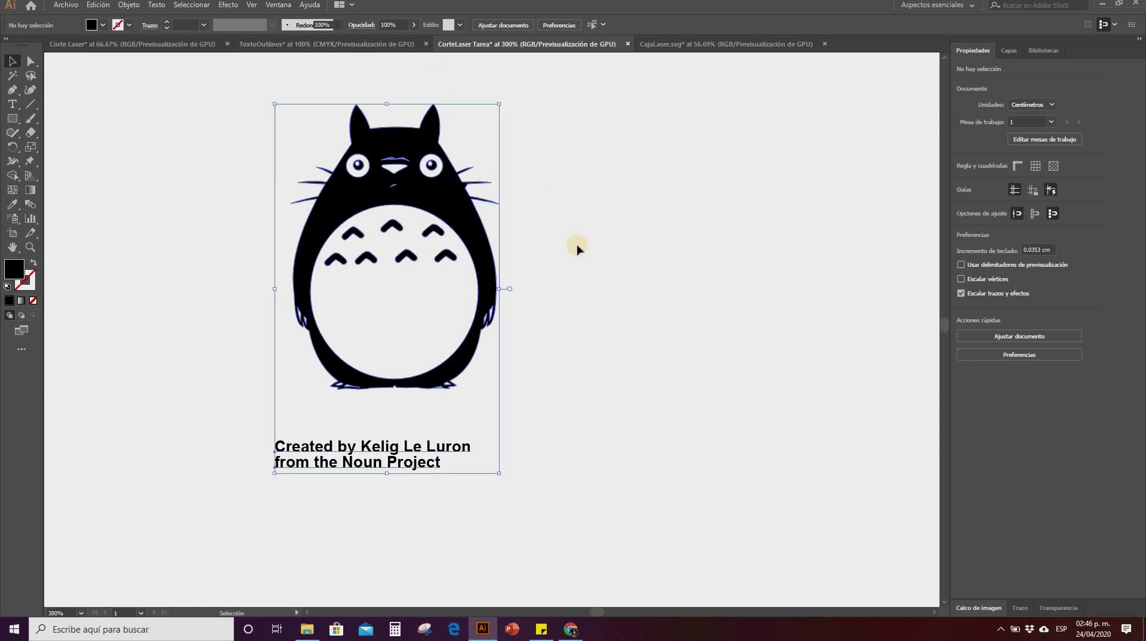
pyautogui.hotkey('ctrl', 'h')
pyautogui.click(519, 241)
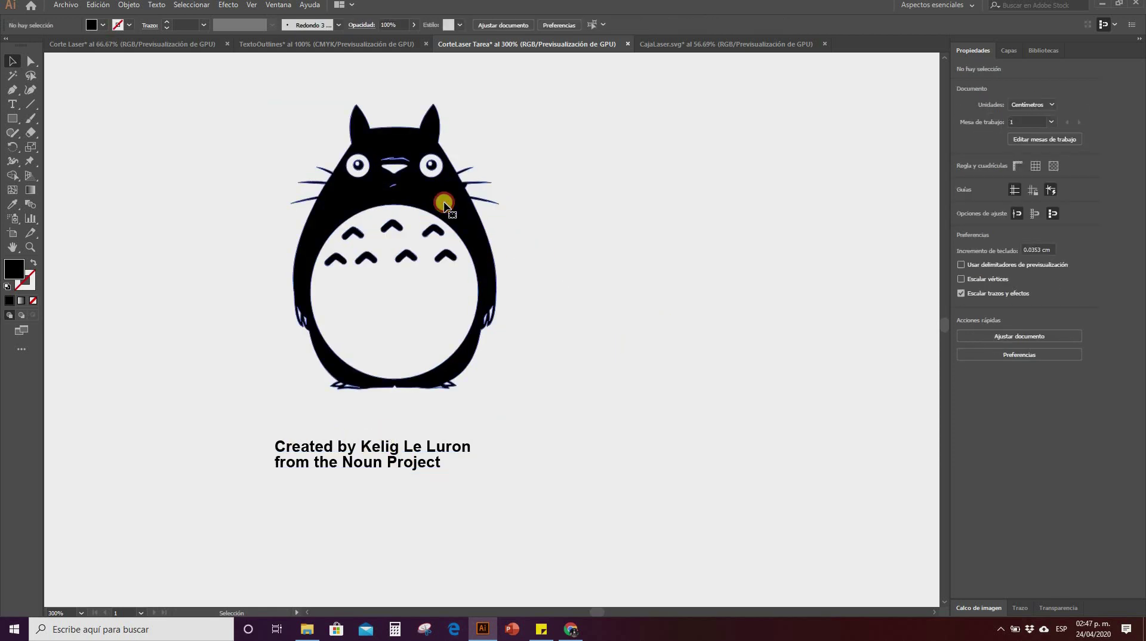
pyautogui.click(449, 216)
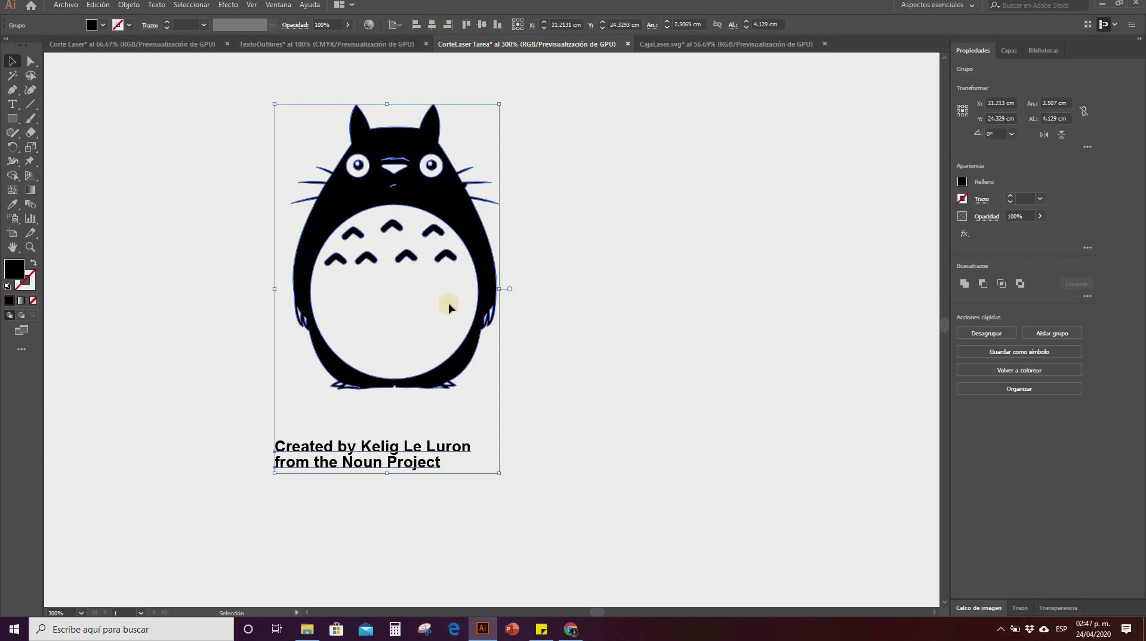
pyautogui.click(463, 125)
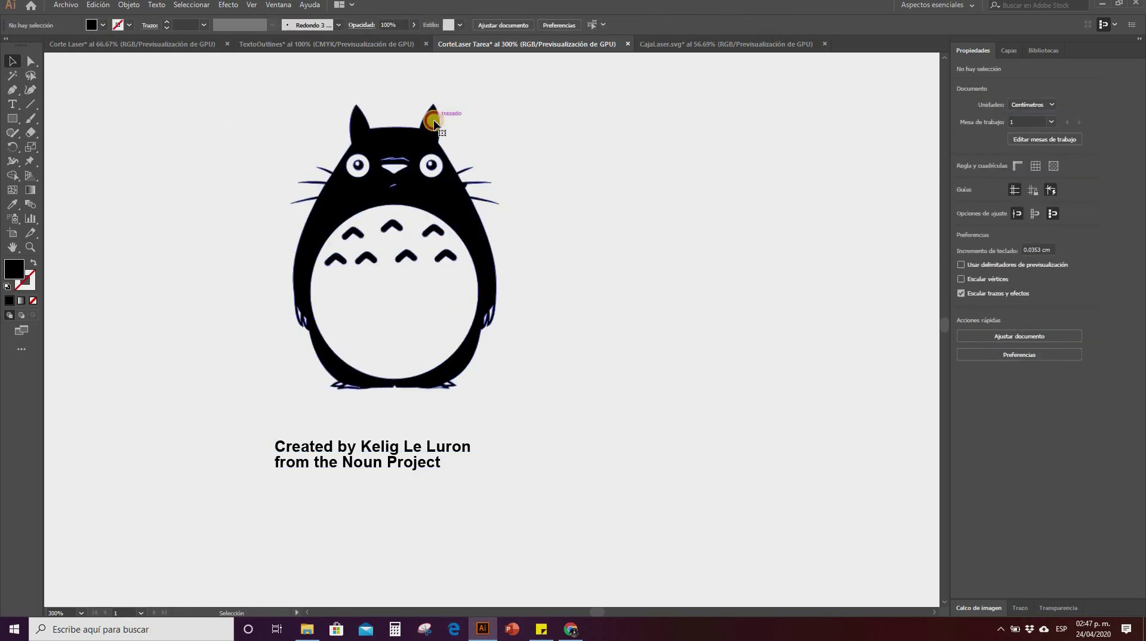
pyautogui.click(433, 122)
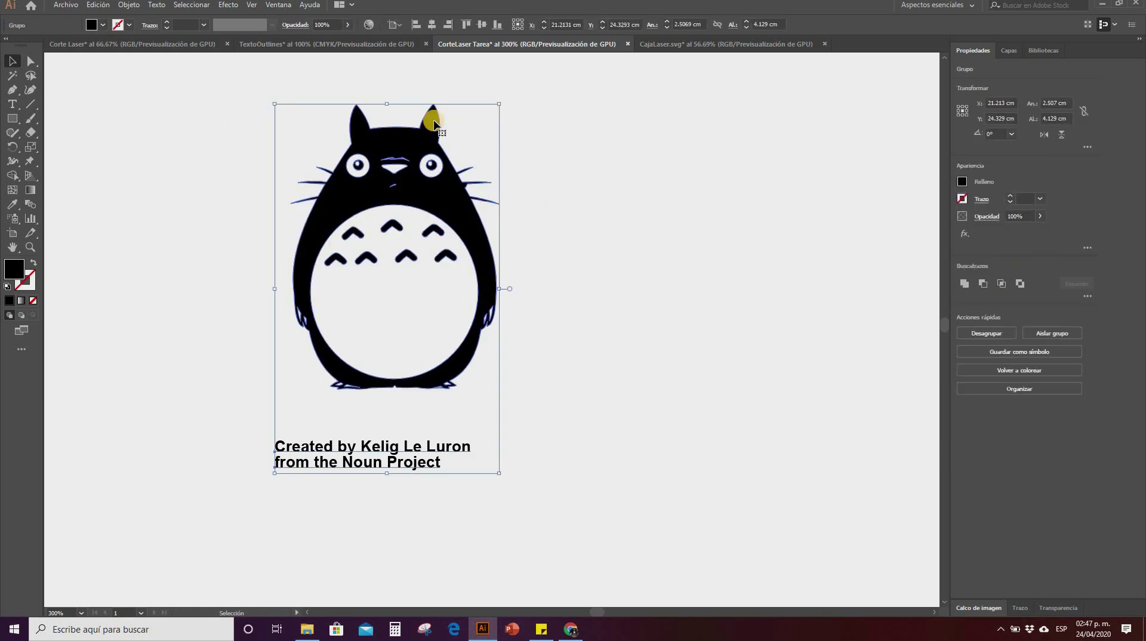
pyautogui.rightClick(433, 130)
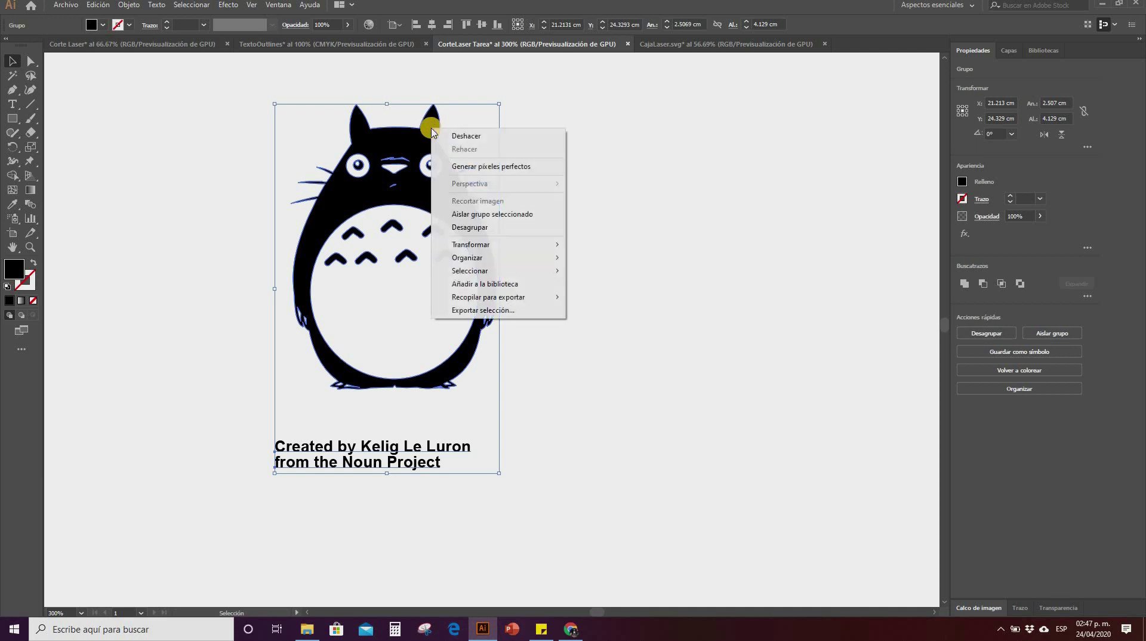
pyautogui.click(483, 227)
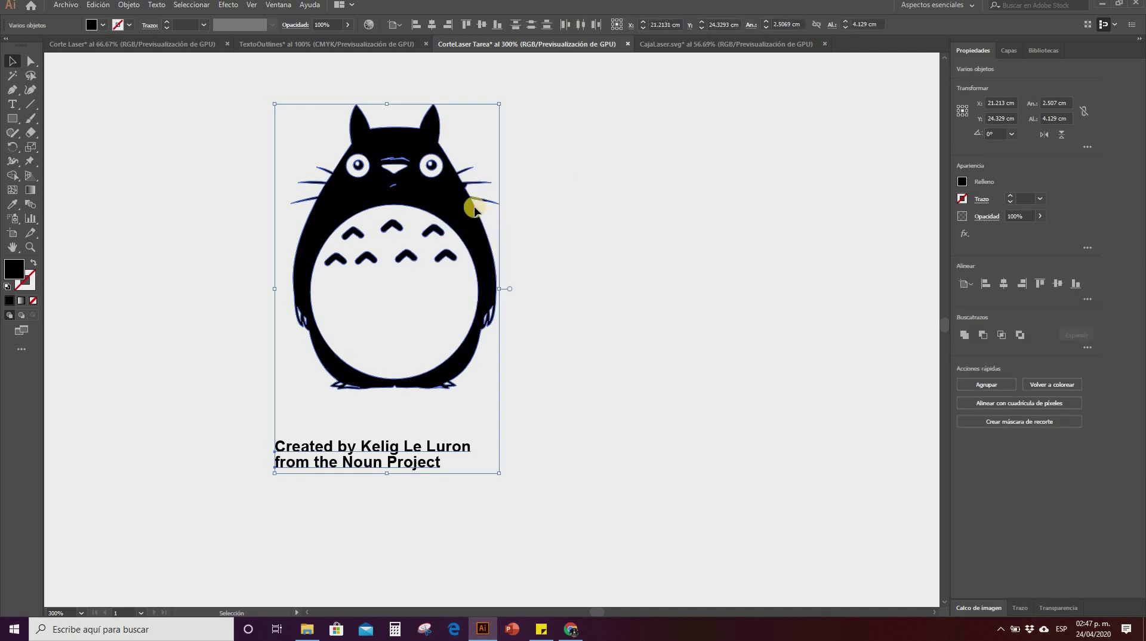
# Step: Delete the credit text below Totoro, leaving only the silhouette
pyautogui.click(460, 234)
pyautogui.click(438, 263)
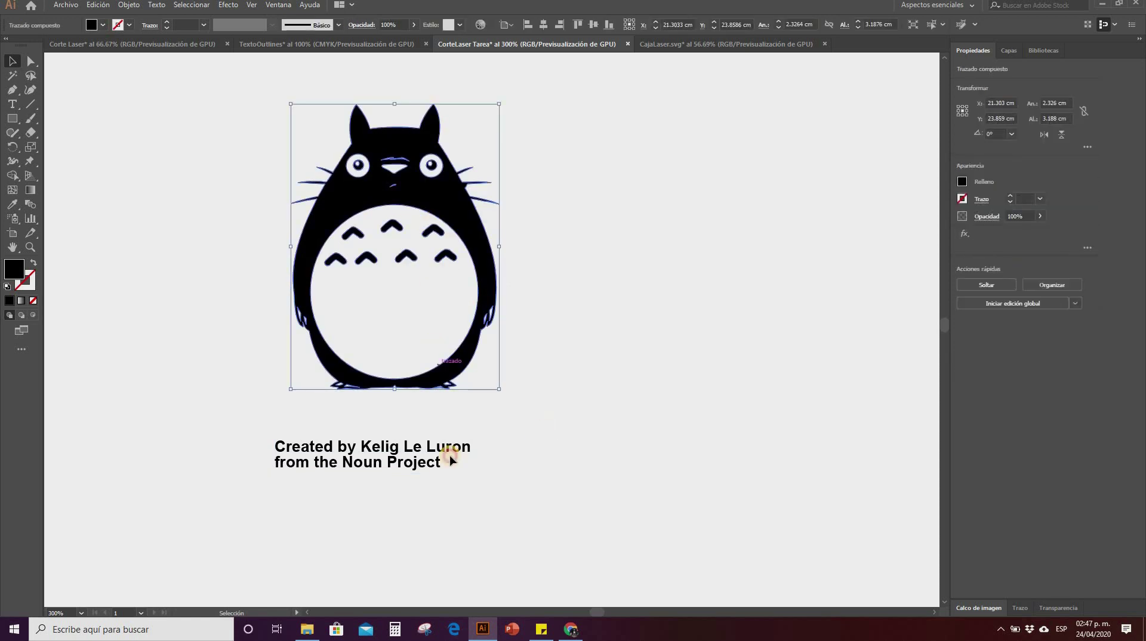
pyautogui.click(422, 467)
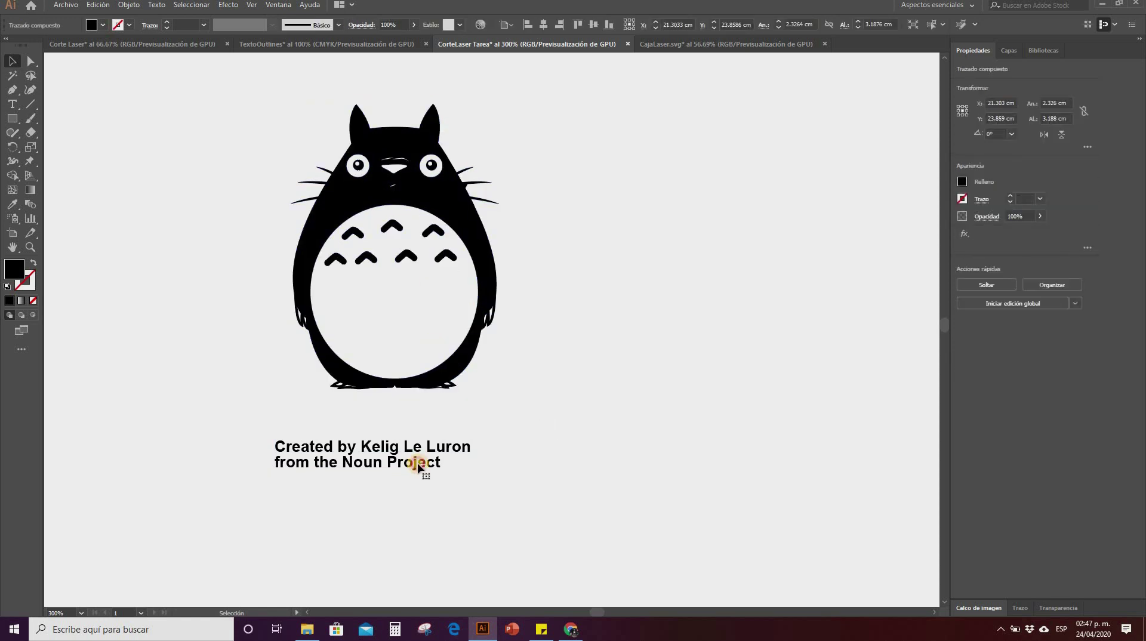
pyautogui.click(460, 354)
pyautogui.moveTo(263, 427); pyautogui.dragTo(251, 428)
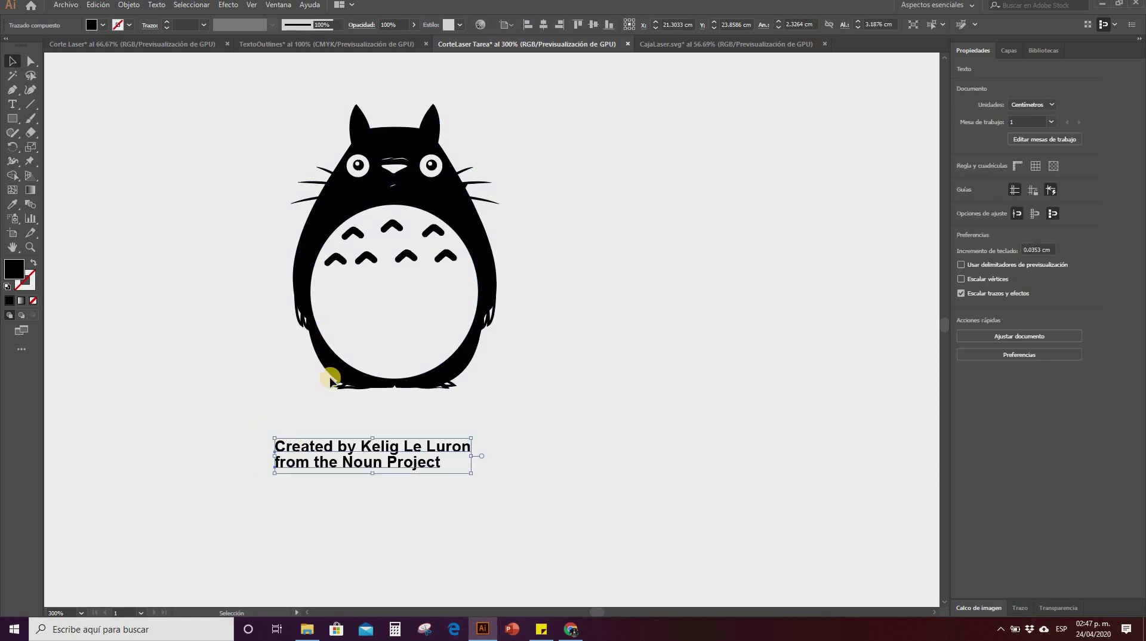
pyautogui.press('Delete')
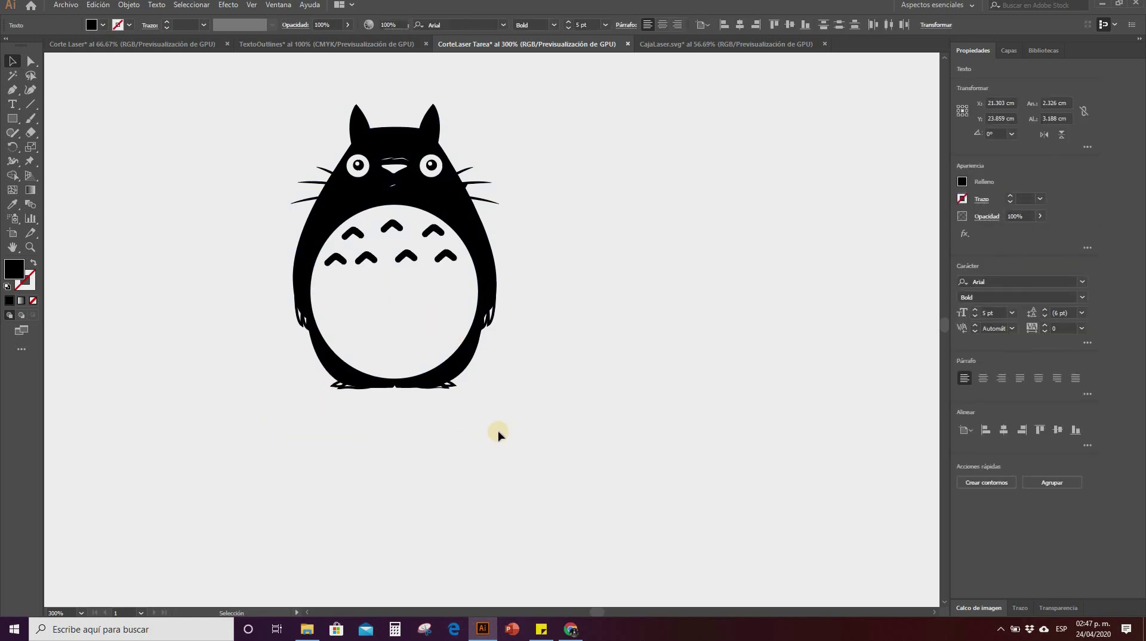
pyautogui.click(498, 435)
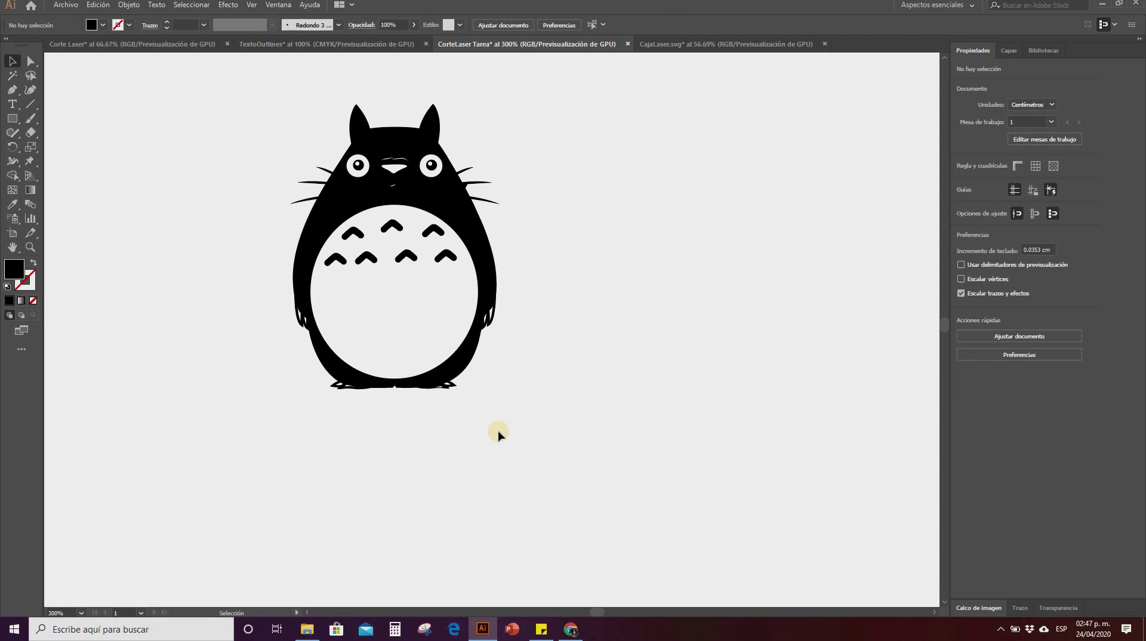
pyautogui.click(453, 188)
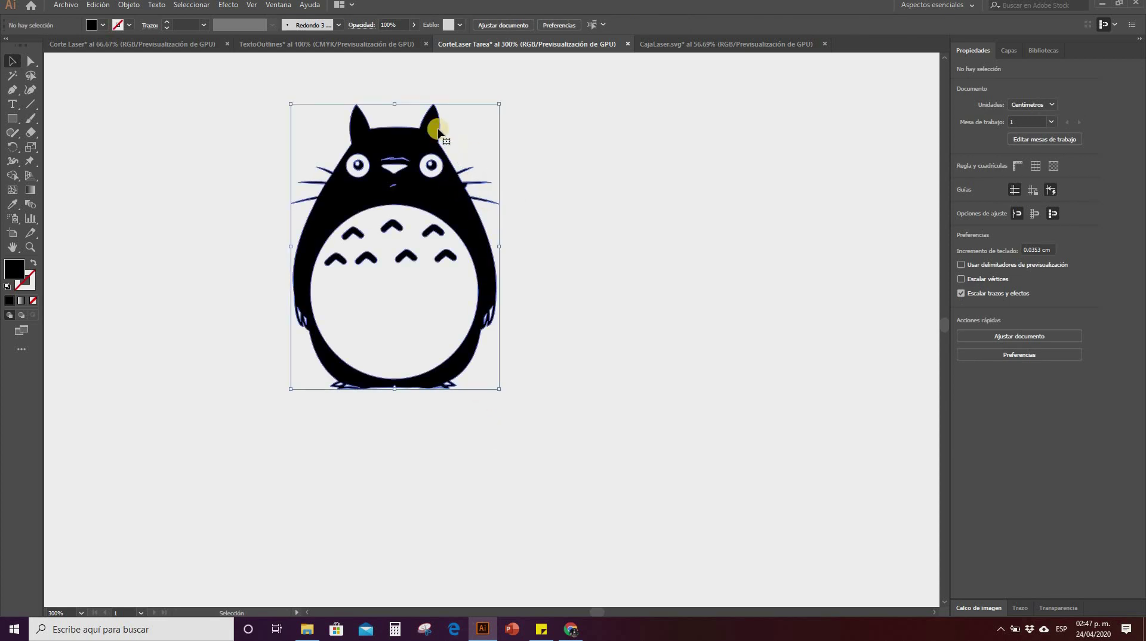
# Step: Swap Totoro's black fill to a stroke and set the stroke weight to 0.25 pt
pyautogui.click(33, 263)
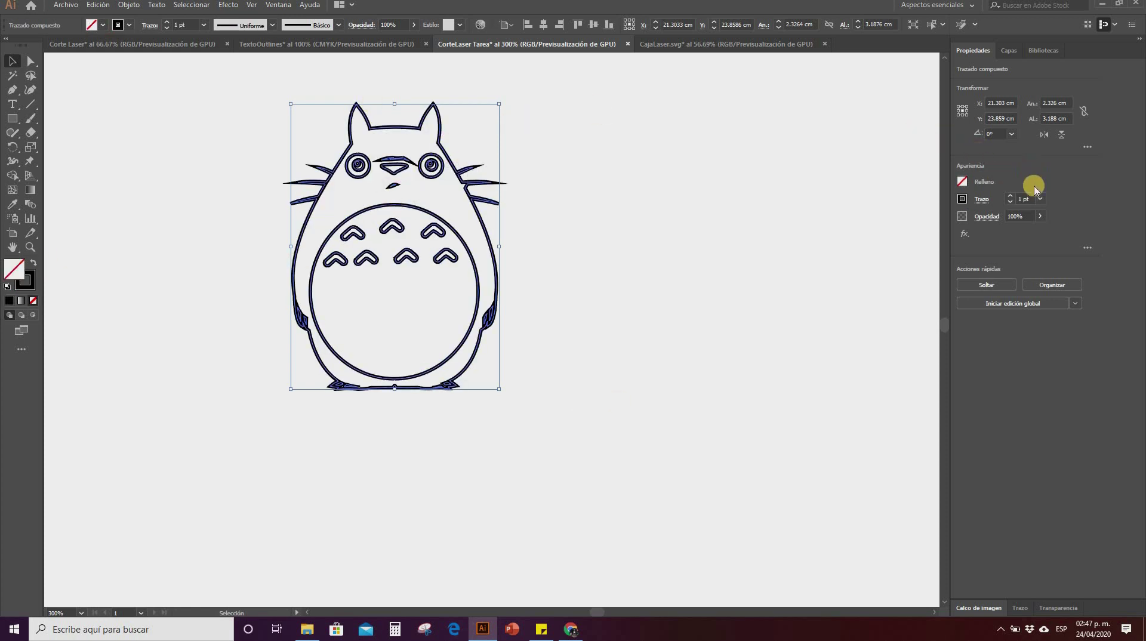
pyautogui.click(1059, 211)
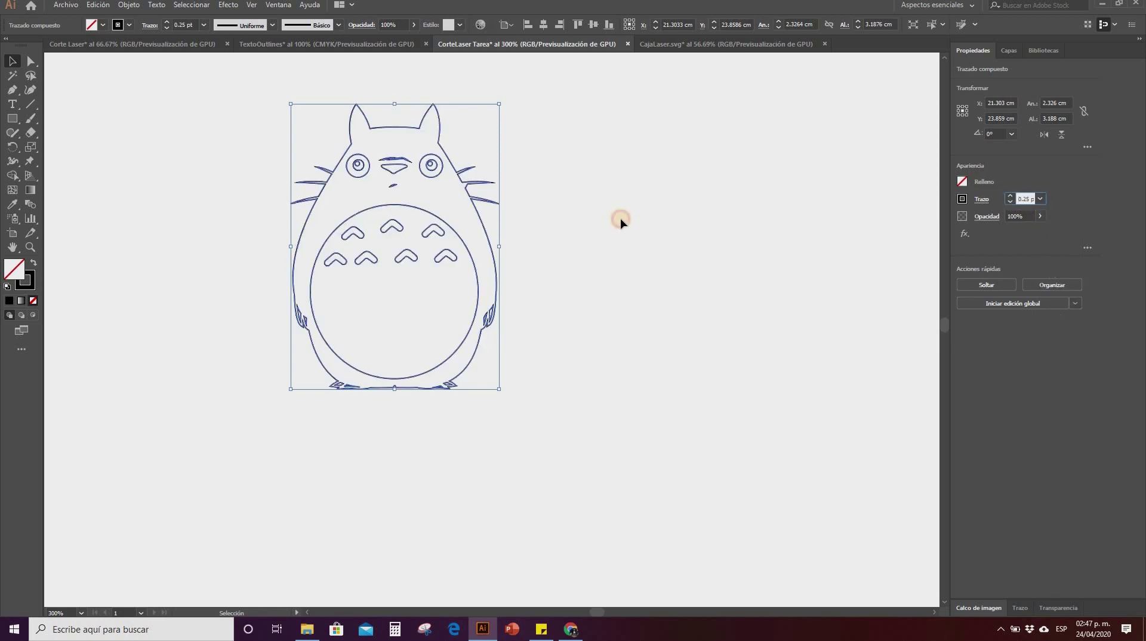
pyautogui.click(393, 173)
pyautogui.click(397, 179)
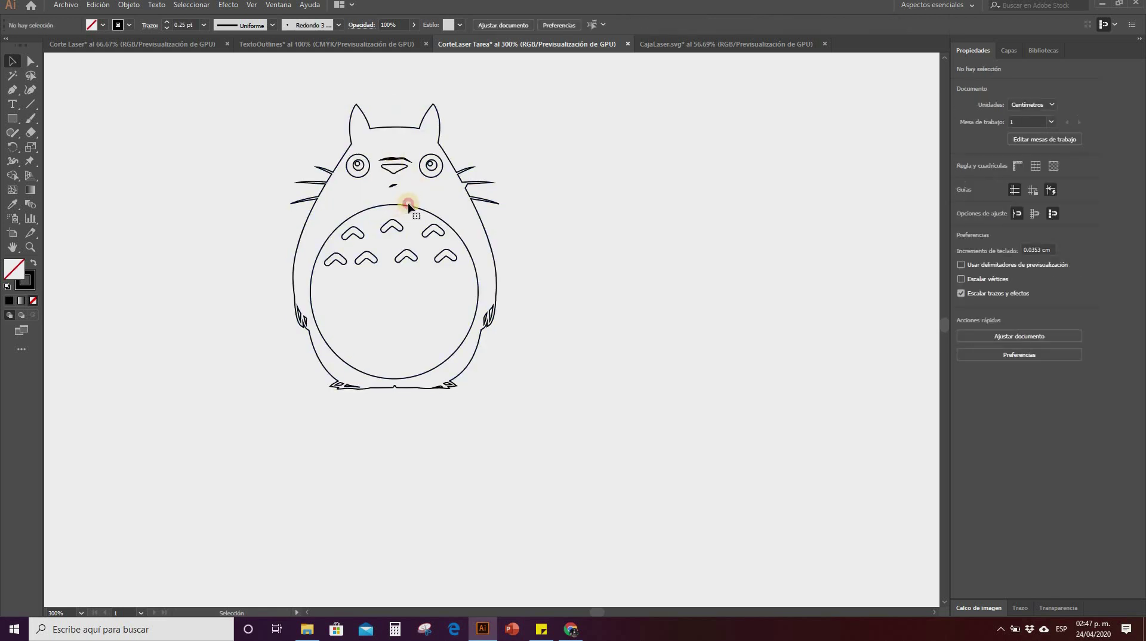
pyautogui.click(399, 187)
pyautogui.click(315, 324)
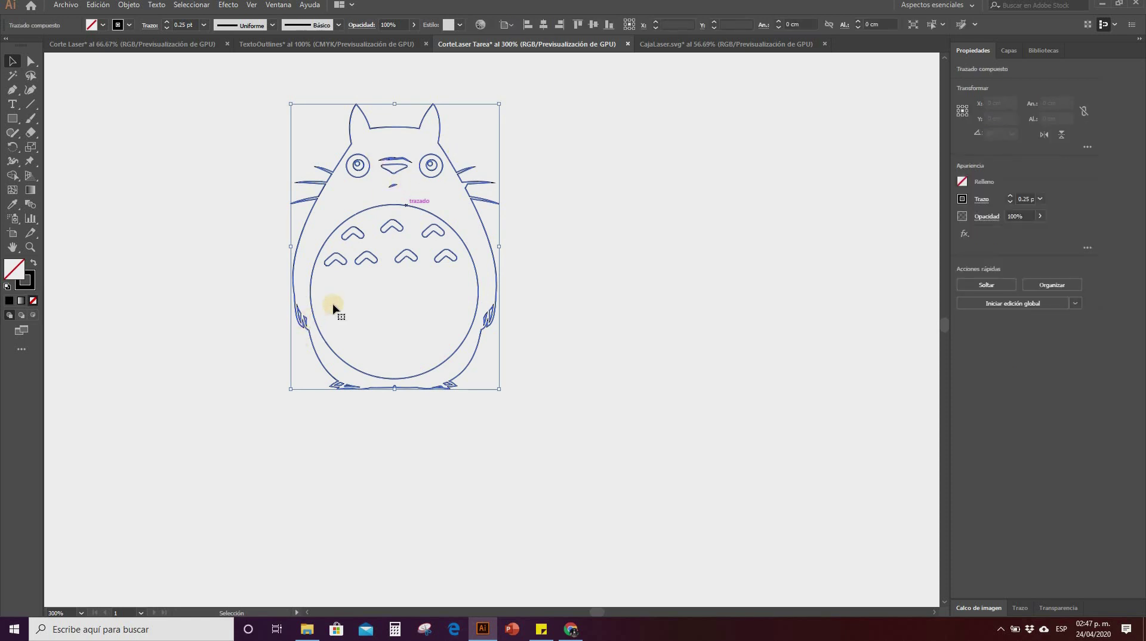
# Step: Release Totoro's compound path into separate paths
pyautogui.rightClick(436, 216)
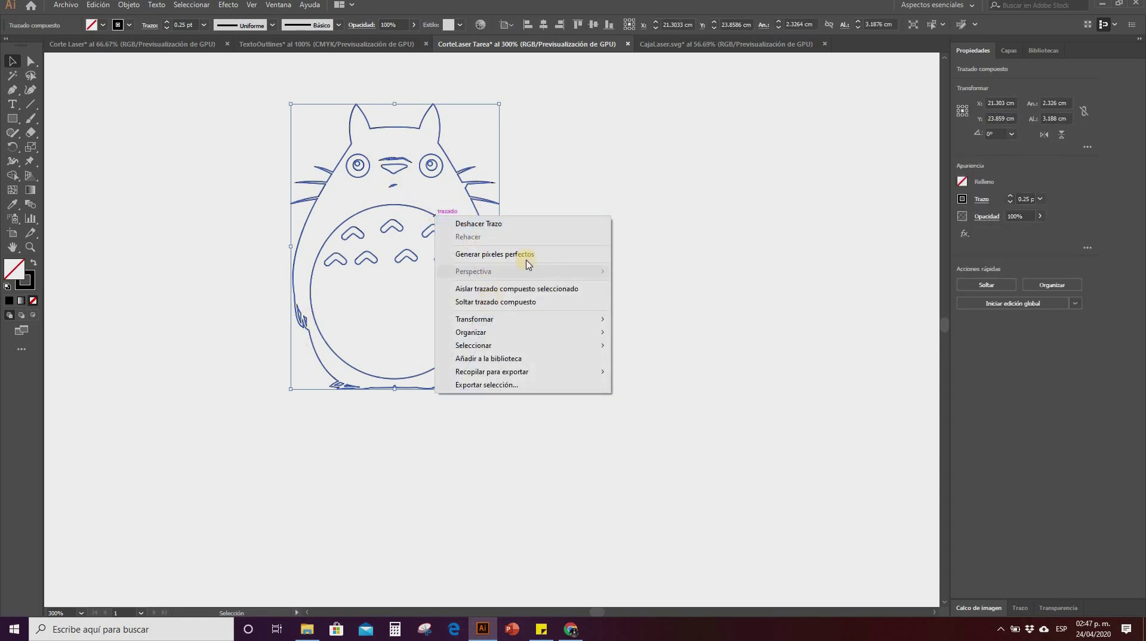
pyautogui.click(587, 154)
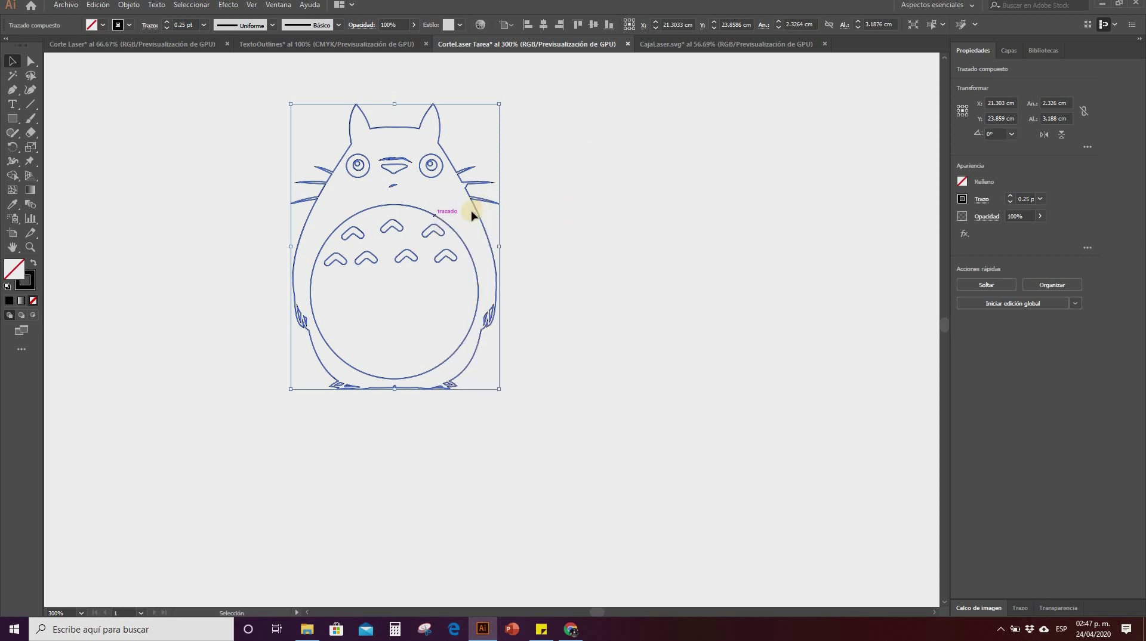
pyautogui.doubleClick(450, 229)
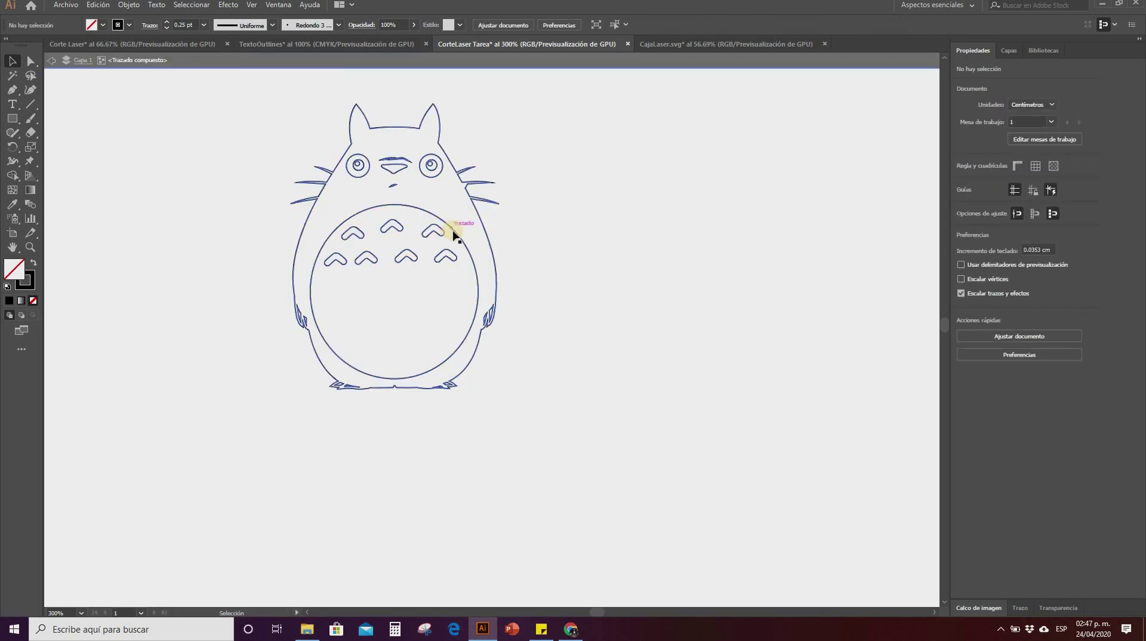
pyautogui.click(453, 237)
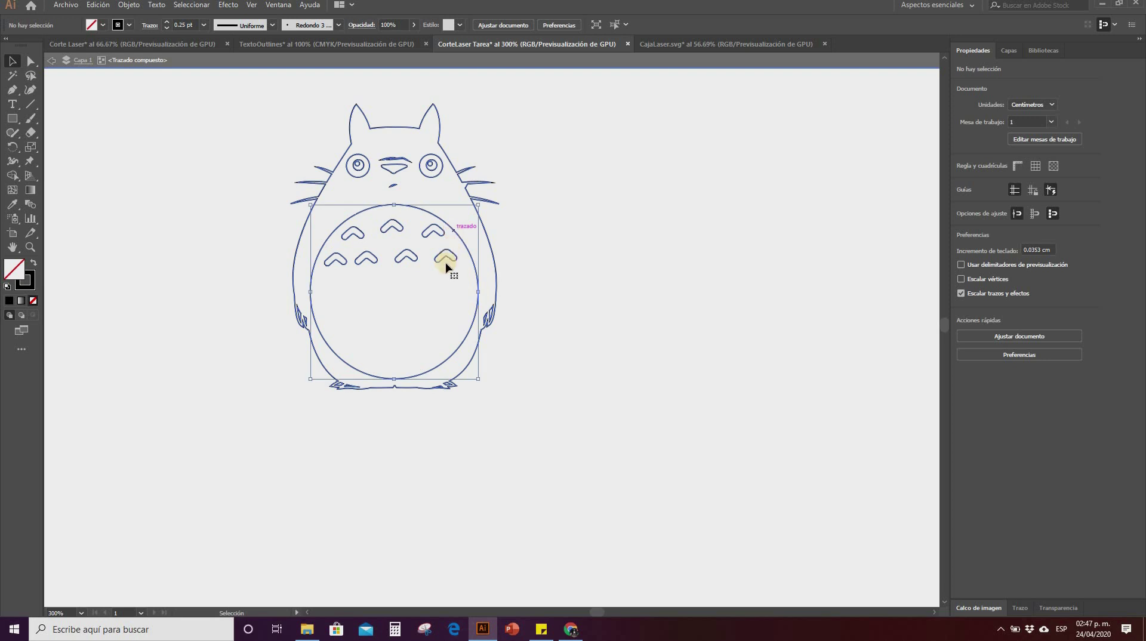
pyautogui.click(358, 239)
pyautogui.click(366, 258)
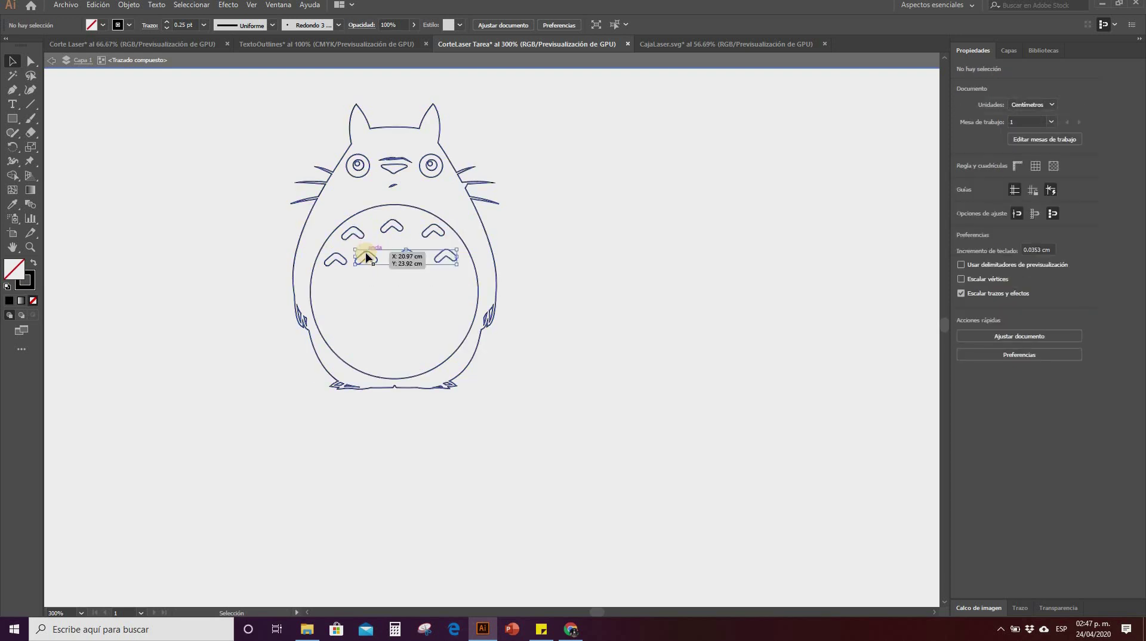
pyautogui.rightClick(366, 257)
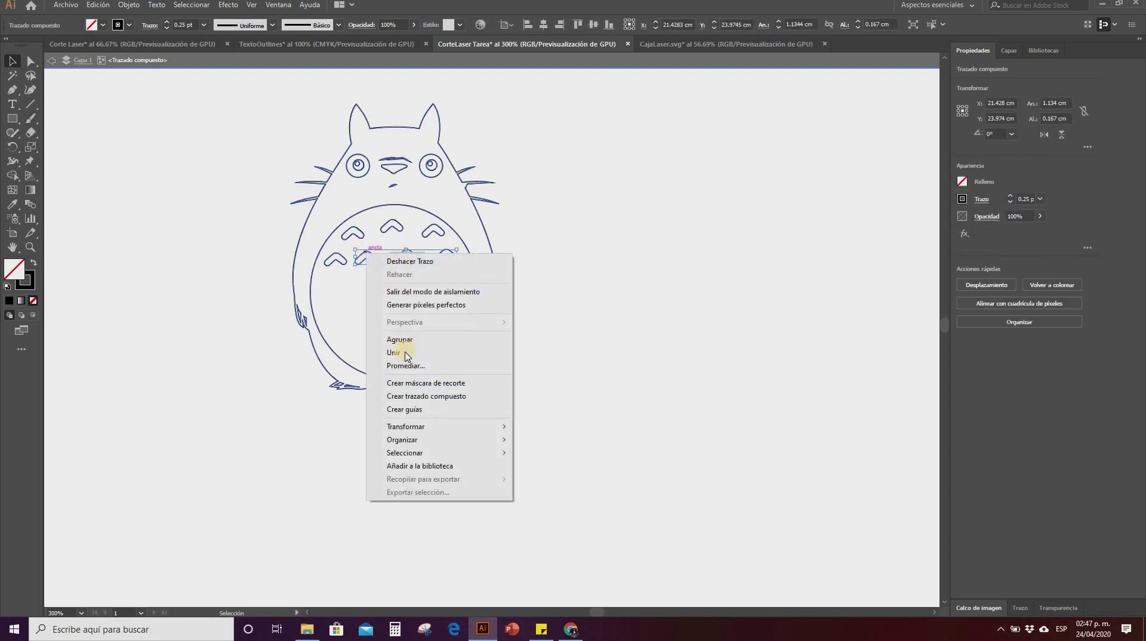
pyautogui.click(511, 220)
pyautogui.doubleClick(495, 226)
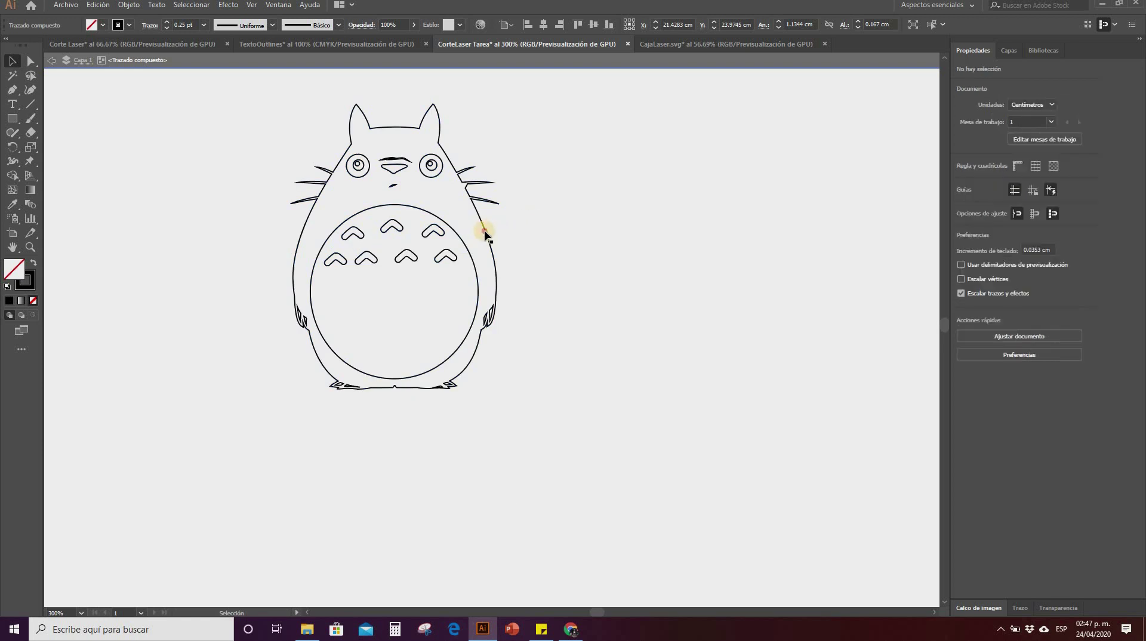
pyautogui.click(471, 221)
pyautogui.rightClick(471, 220)
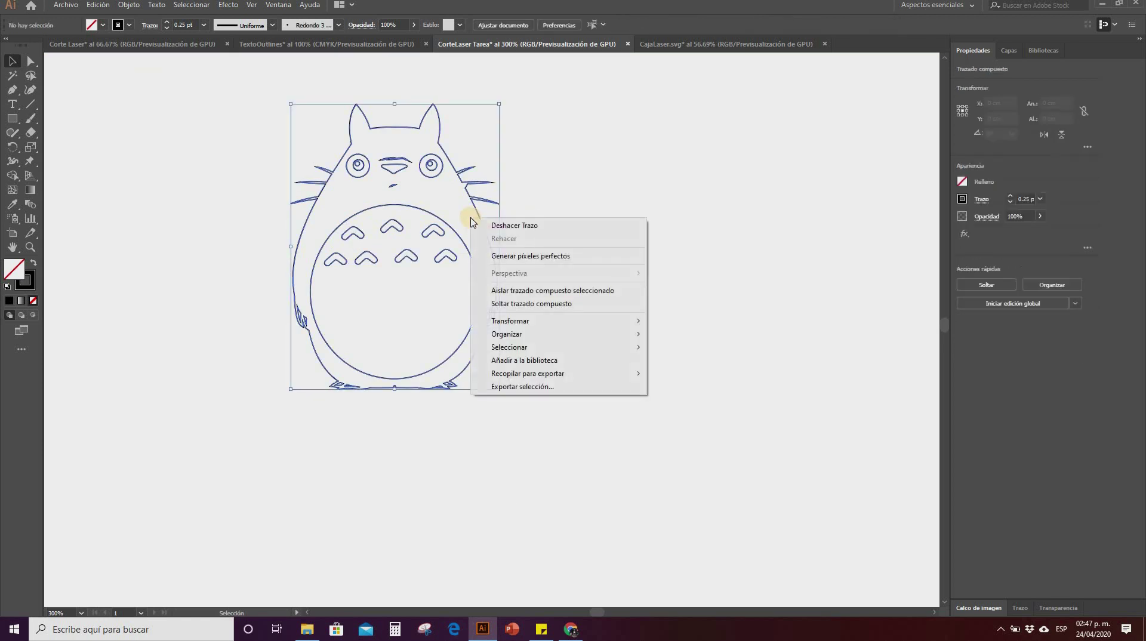
pyautogui.click(528, 304)
# Step: Delete the belly chevron marks and the tiny stray object at the nose
pyautogui.moveTo(454, 303); pyautogui.dragTo(353, 236)
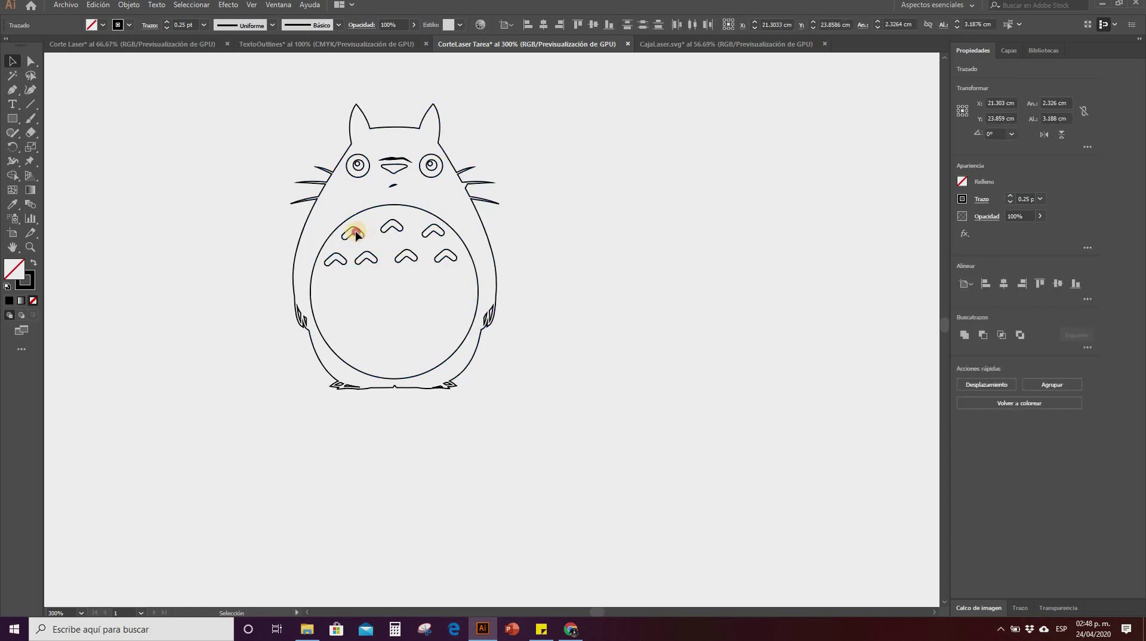
pyautogui.press('Delete')
pyautogui.click(343, 259)
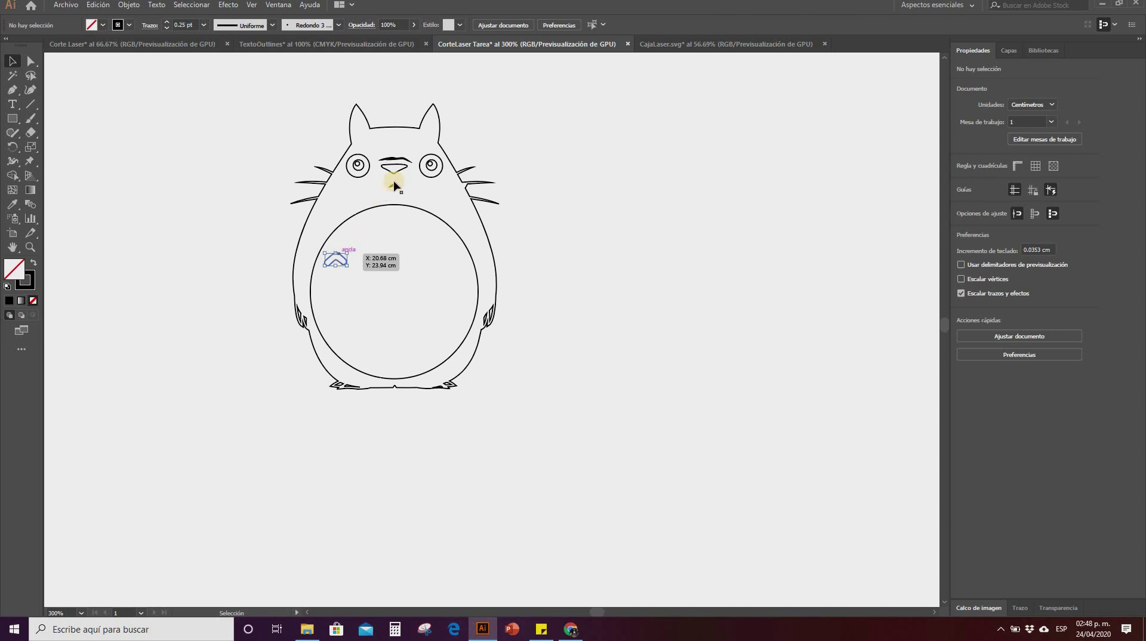
pyautogui.press('Delete')
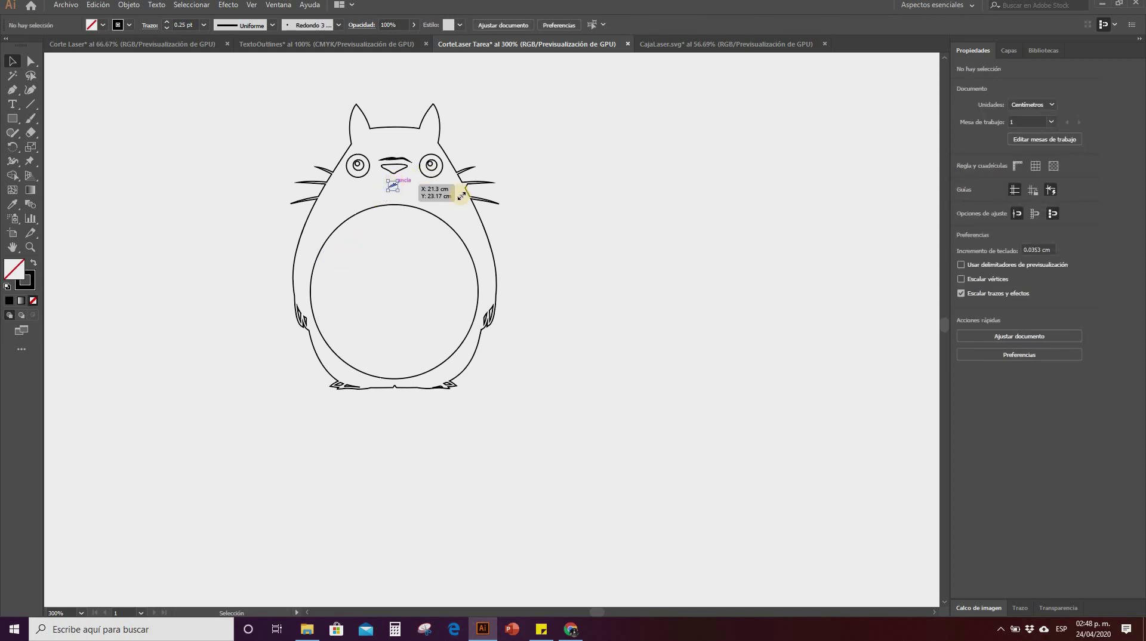
pyautogui.moveTo(394, 185); pyautogui.dragTo(396, 187)
pyautogui.press('Delete')
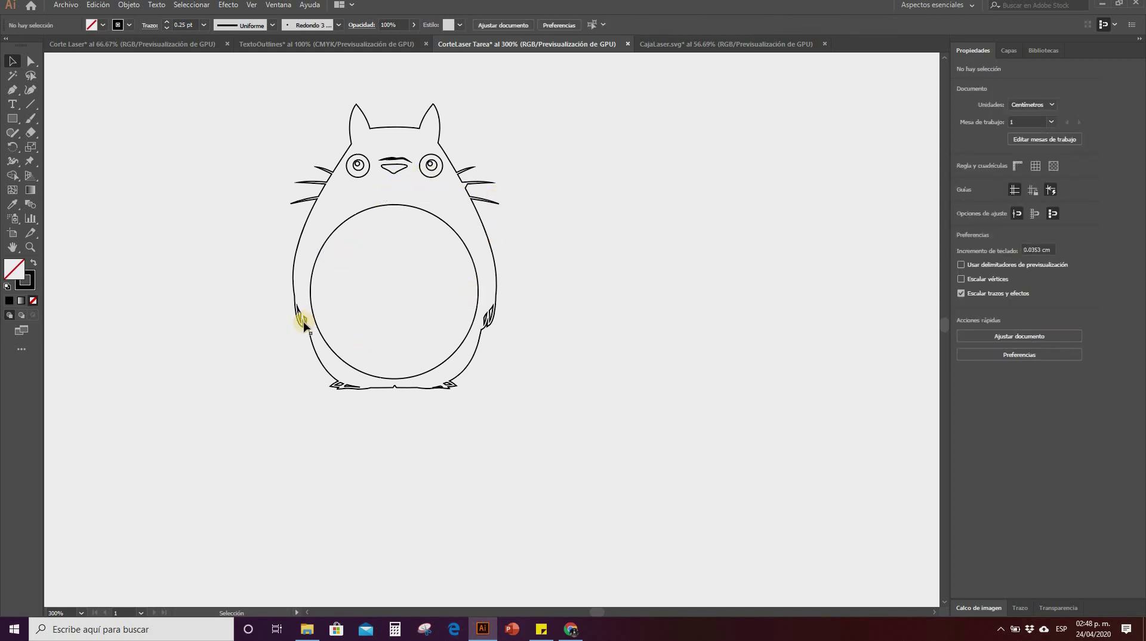
# Step: Delete the small chevron marks on Totoro's left and right arms
pyautogui.scroll(1, 341, 320)
pyautogui.scroll(4, 351, 320)
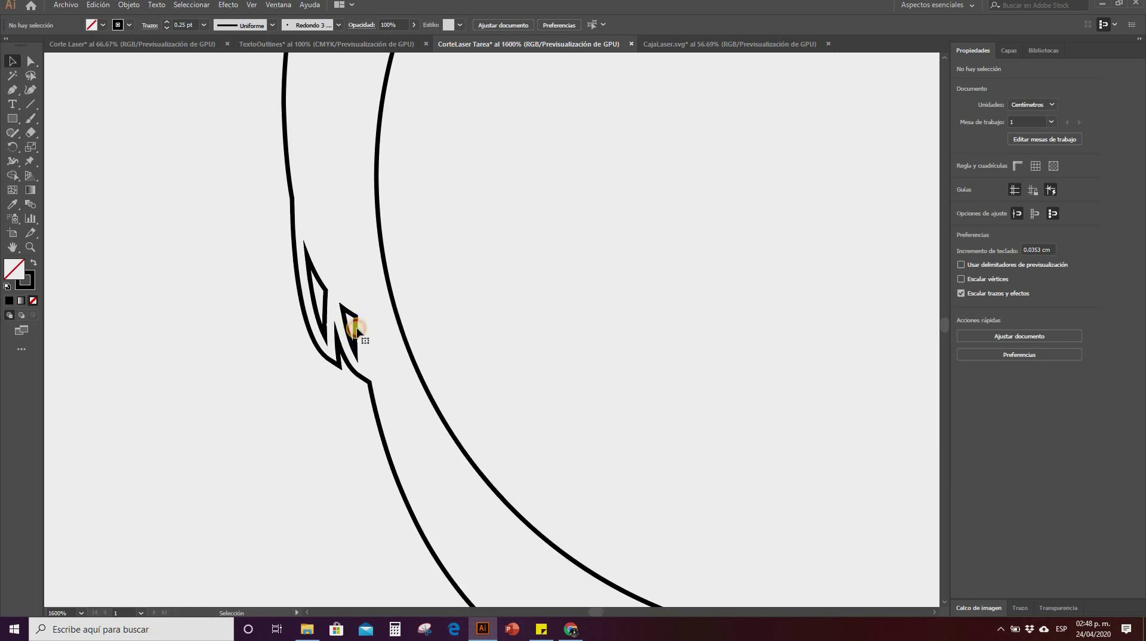
pyautogui.click(355, 329)
pyautogui.press('Delete')
pyautogui.click(324, 303)
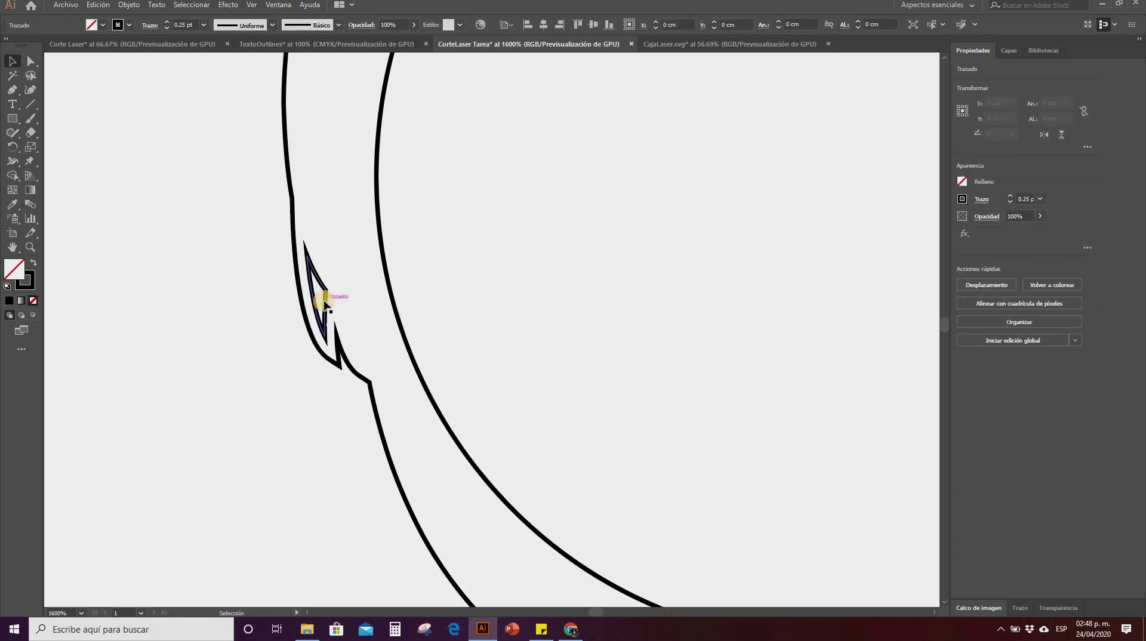
pyautogui.press('Delete')
pyautogui.scroll(-5, 417, 263)
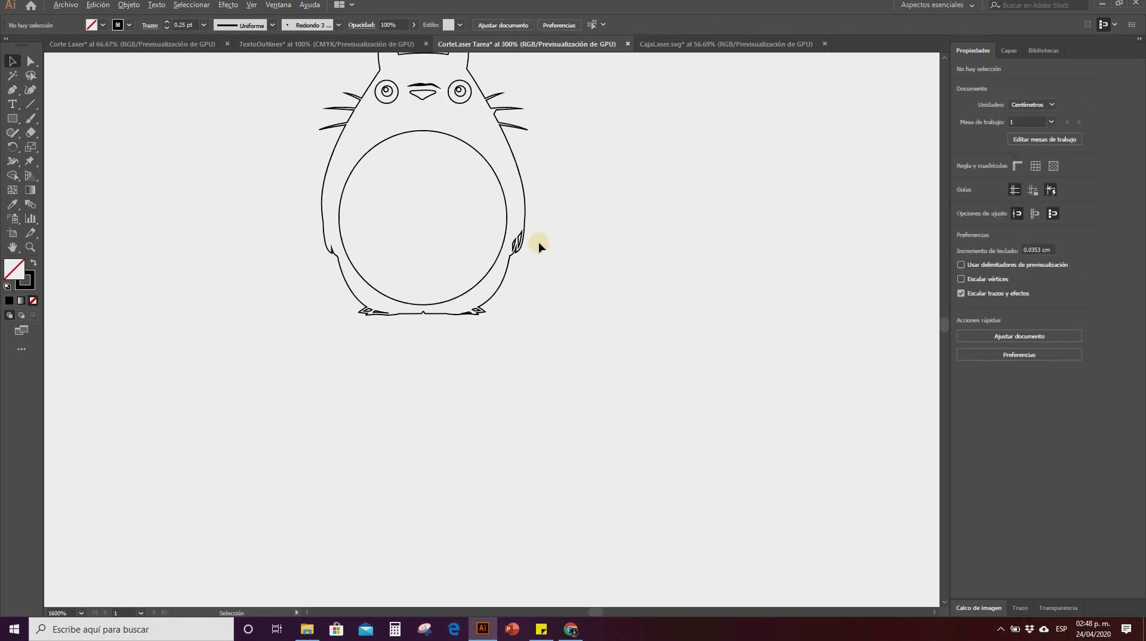
pyautogui.scroll(4, 518, 259)
pyautogui.scroll(3, 542, 253)
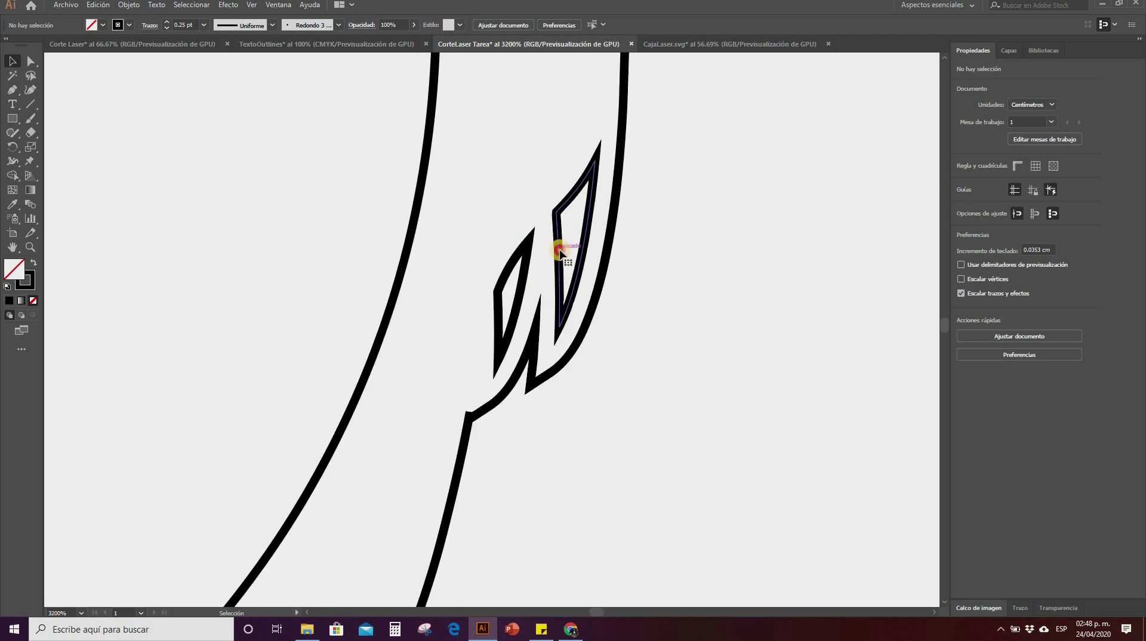
pyautogui.click(558, 249)
pyautogui.click(525, 276)
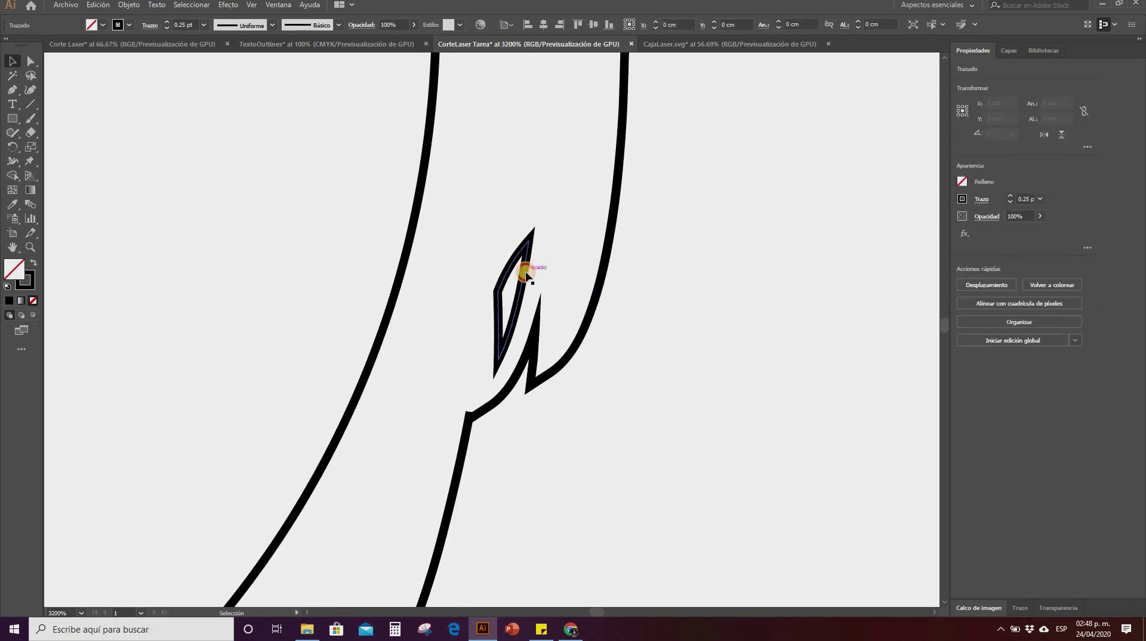
pyautogui.press('Delete')
# Step: Delete the two small chevrons at Totoro's feet
pyautogui.scroll(-1, 499, 266)
pyautogui.scroll(-2, 478, 289)
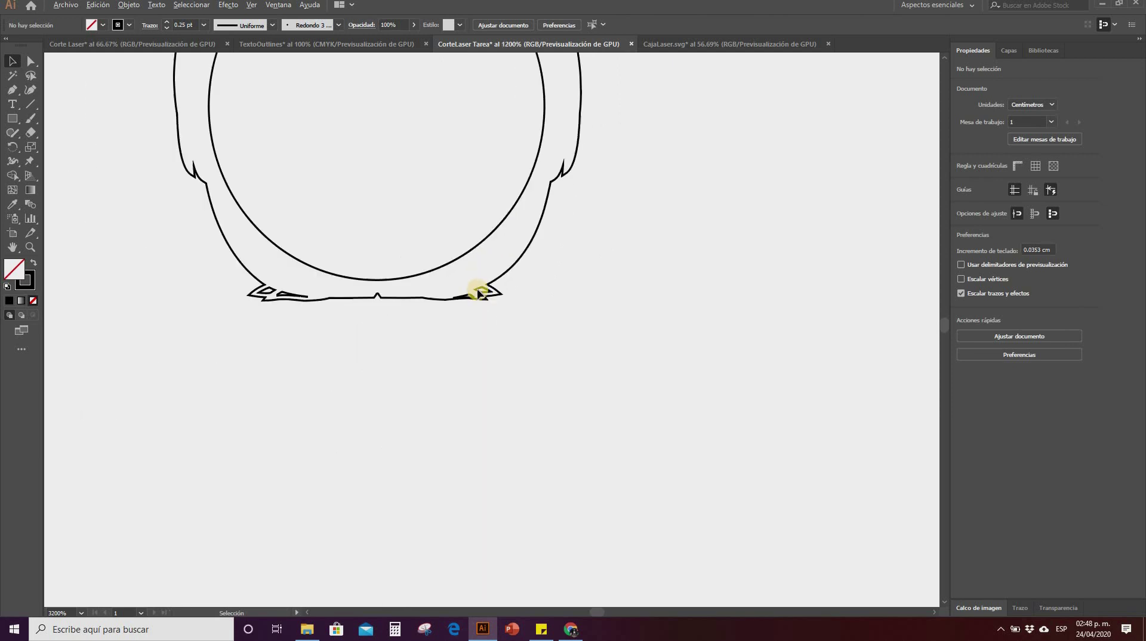
pyautogui.scroll(2, 492, 307)
pyautogui.scroll(1, 491, 307)
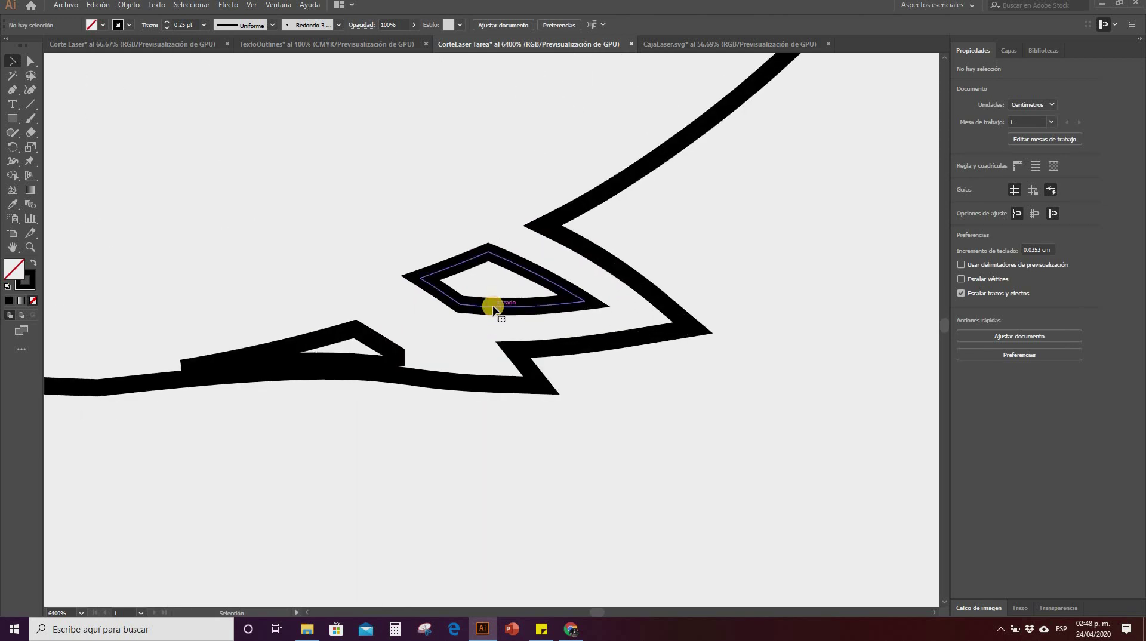
pyautogui.click(491, 307)
pyautogui.press('Delete')
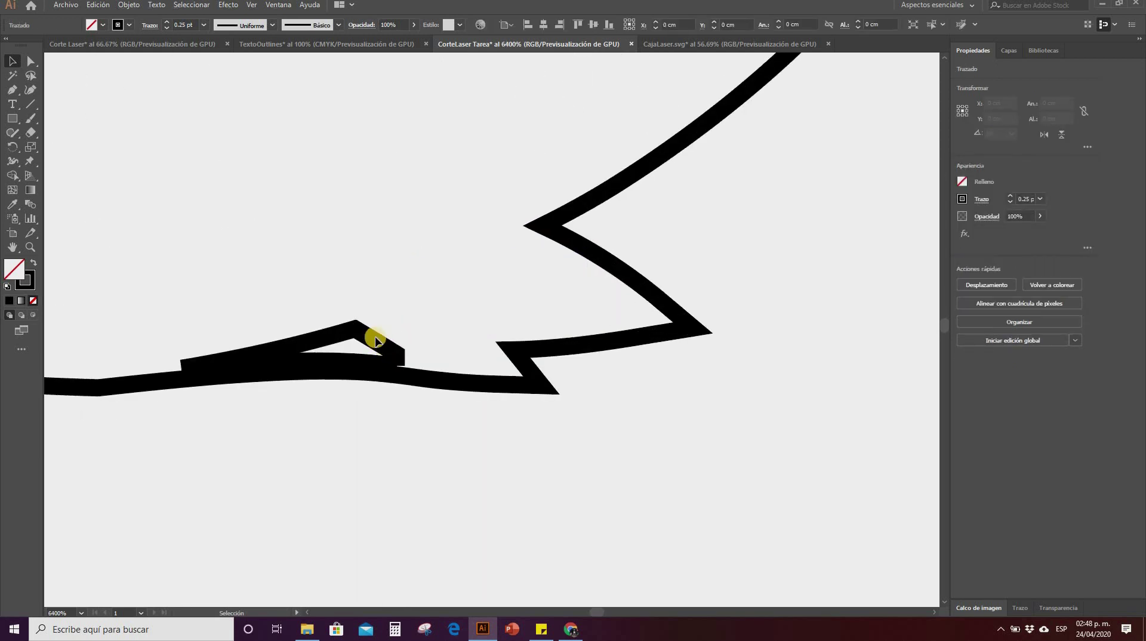
pyautogui.click(368, 343)
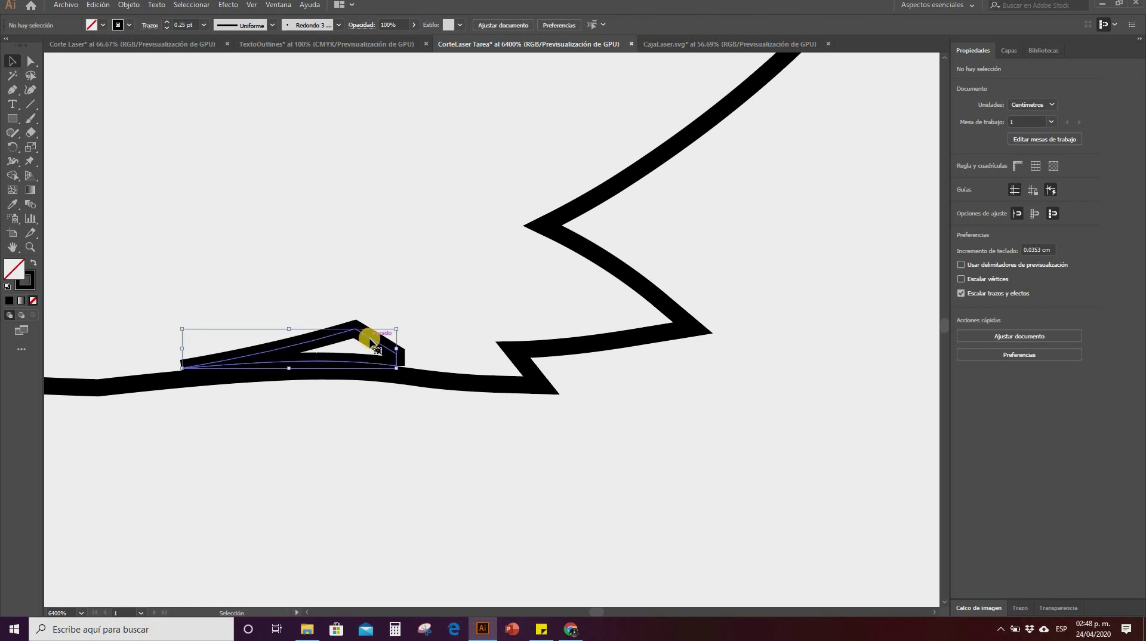
pyautogui.press('Delete')
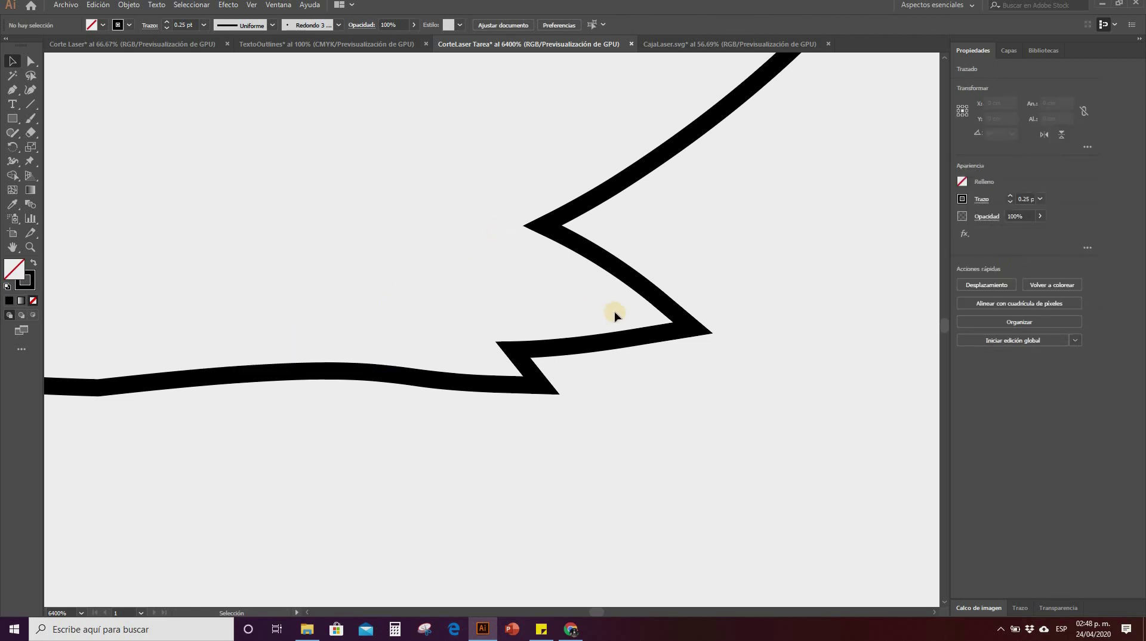
# Step: Remove the sliver shapes along the bottom edge and inside the left foot
pyautogui.scroll(-5, 597, 326)
pyautogui.scroll(-3, 418, 298)
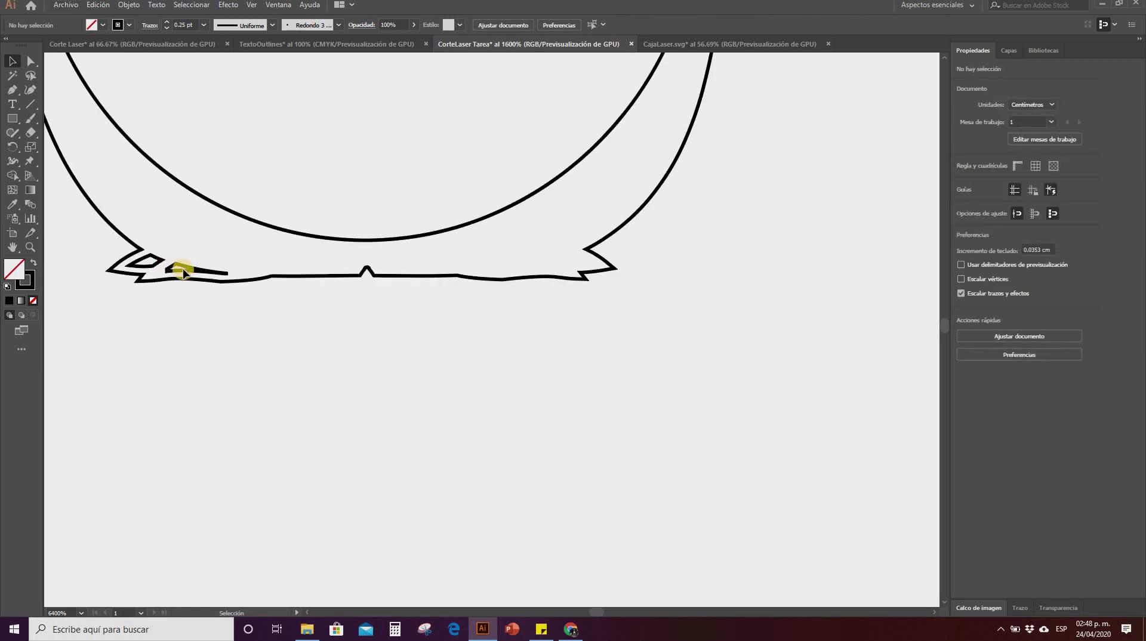
pyautogui.scroll(2, 173, 280)
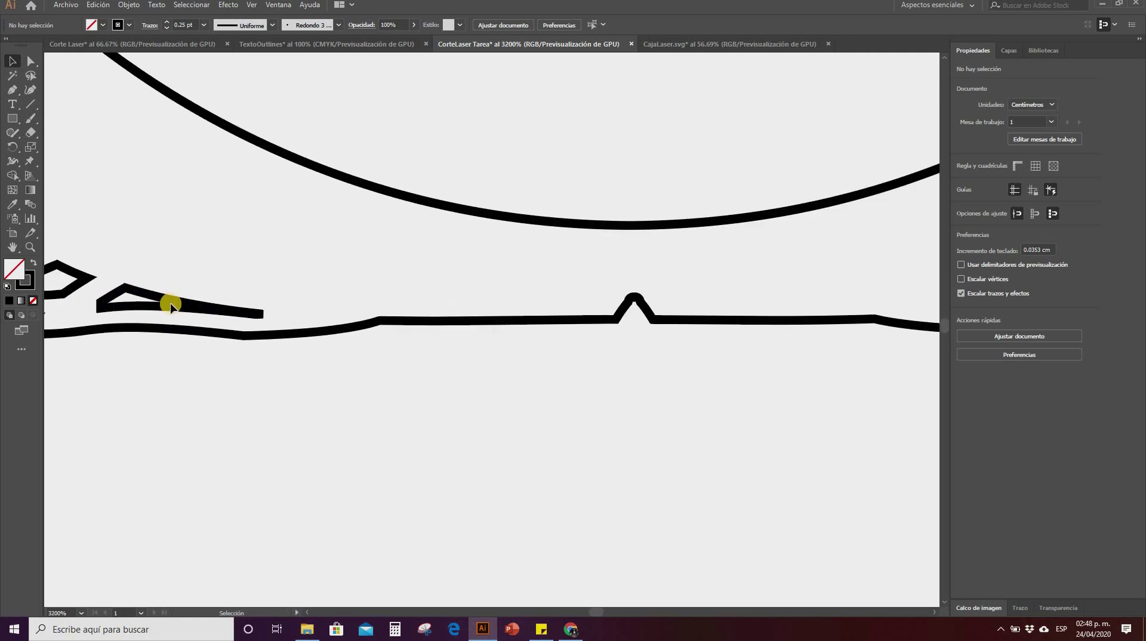
pyautogui.click(177, 303)
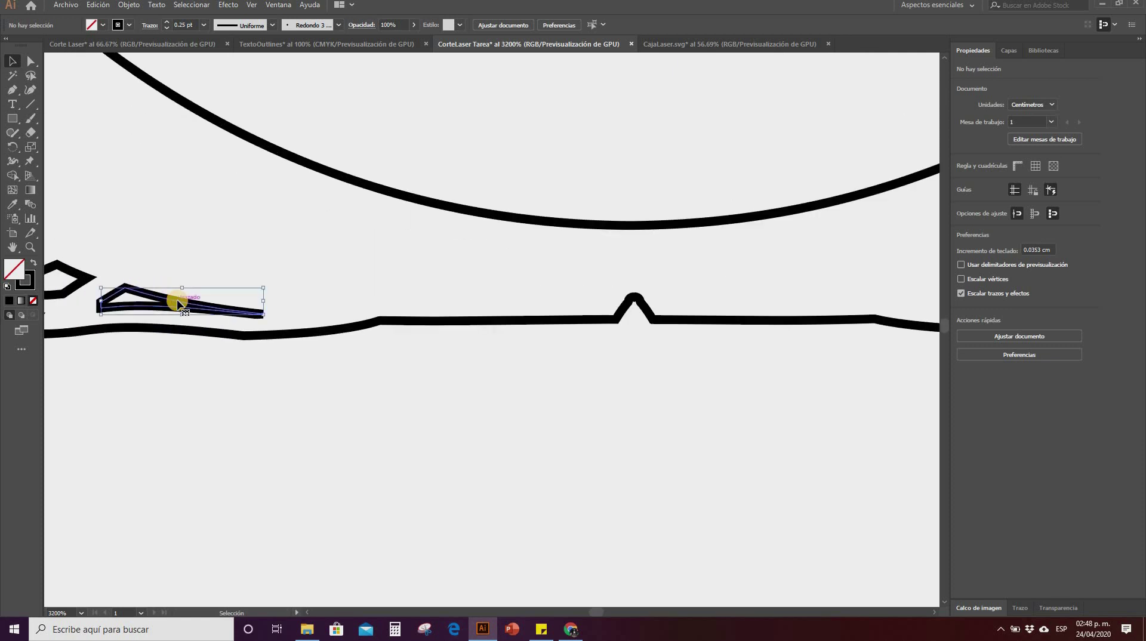
pyautogui.press('Delete')
pyautogui.hotkey('ctrl', '-')
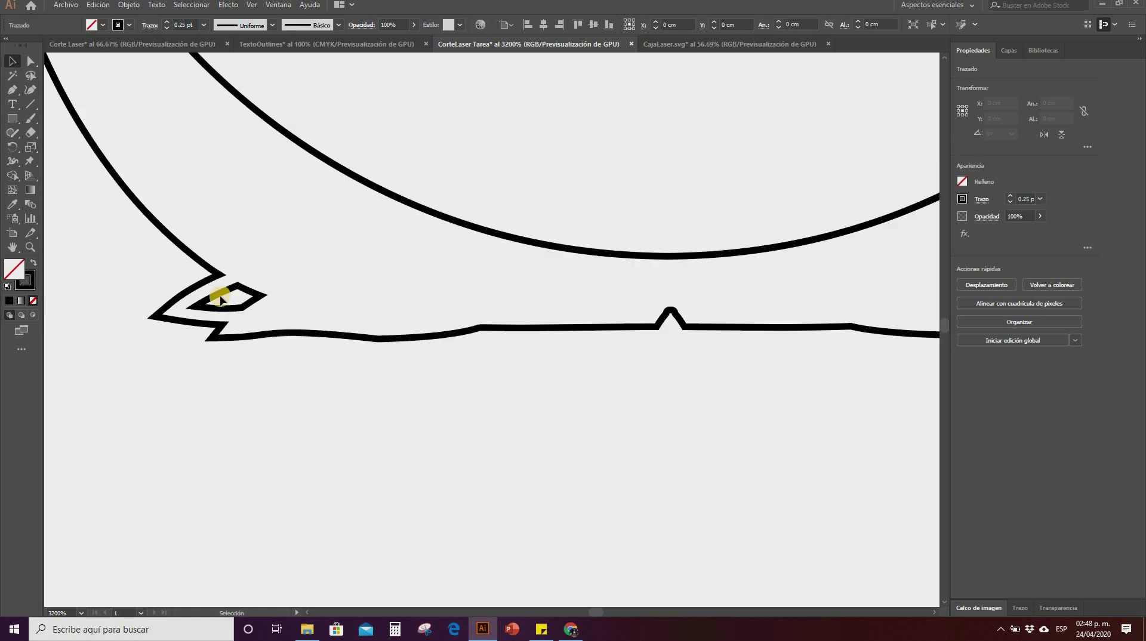
pyautogui.click(220, 299)
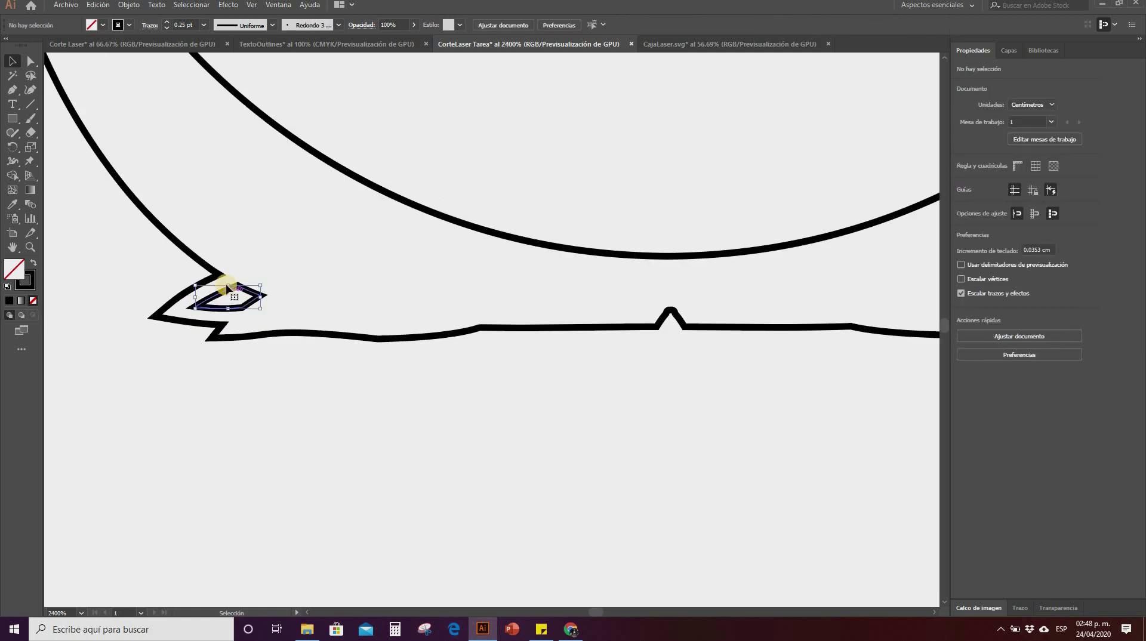
pyautogui.press('Delete')
pyautogui.hotkey('ctrl', '-')
# Step: Undo the accidental nose move, then group all of Totoro's paths with Agrupar
pyautogui.hotkey('ctrl', '0')
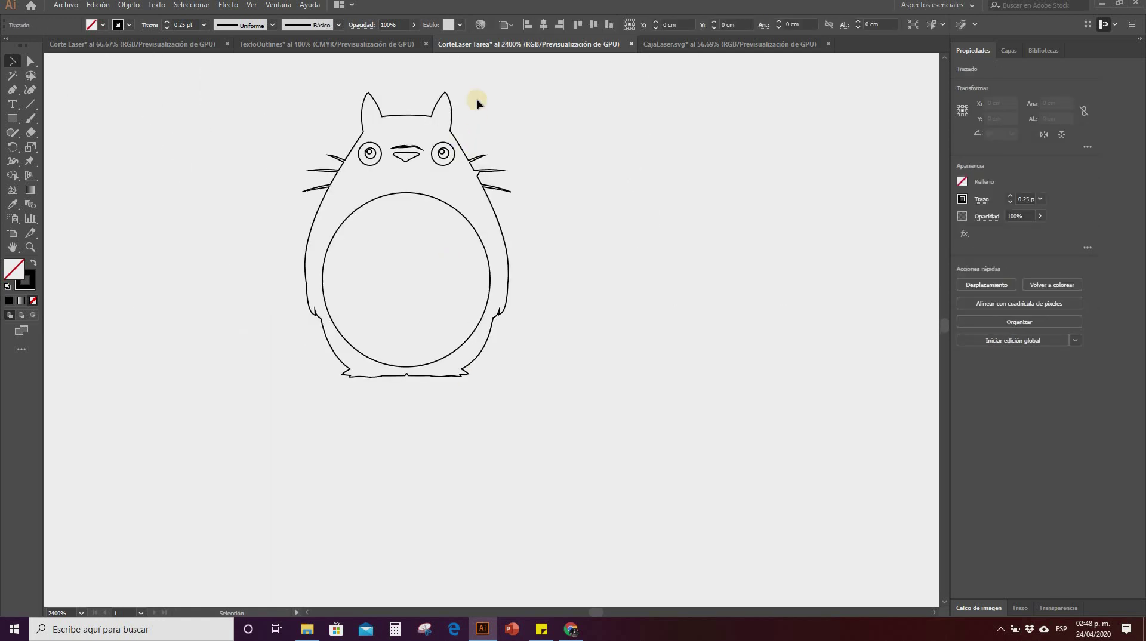
pyautogui.click(423, 231)
pyautogui.moveTo(417, 220)
pyautogui.mouseDown()
pyautogui.moveTo(370, 225)
pyautogui.moveTo(444, 228)
pyautogui.mouseUp()
pyautogui.hotkey('ctrl', 'z')
pyautogui.hotkey('ctrl', 'z')
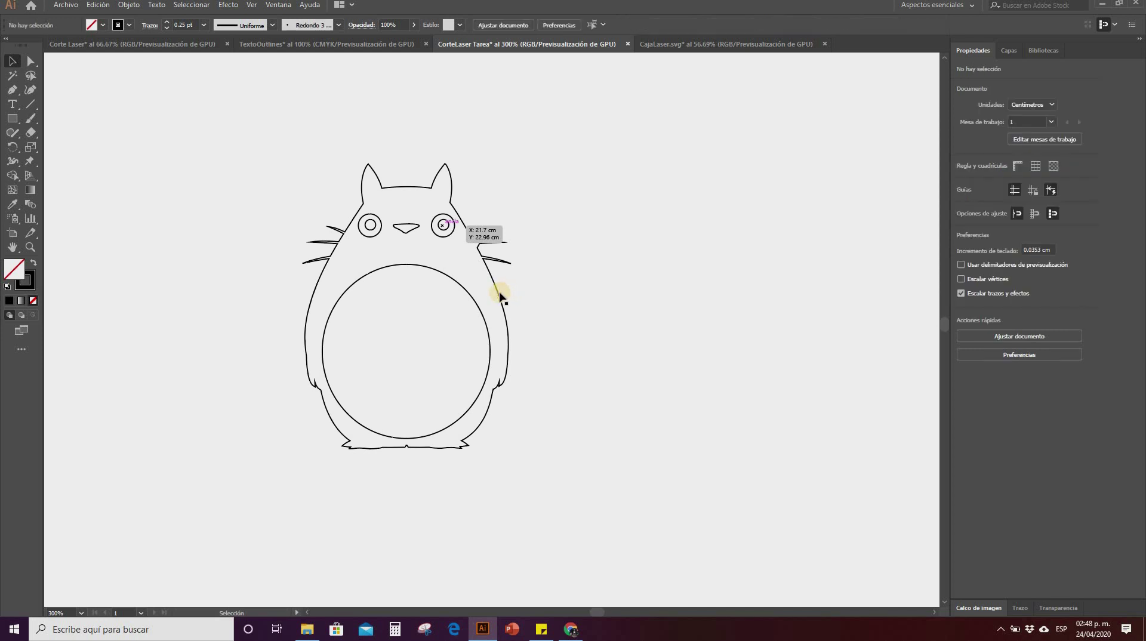
pyautogui.click(498, 294)
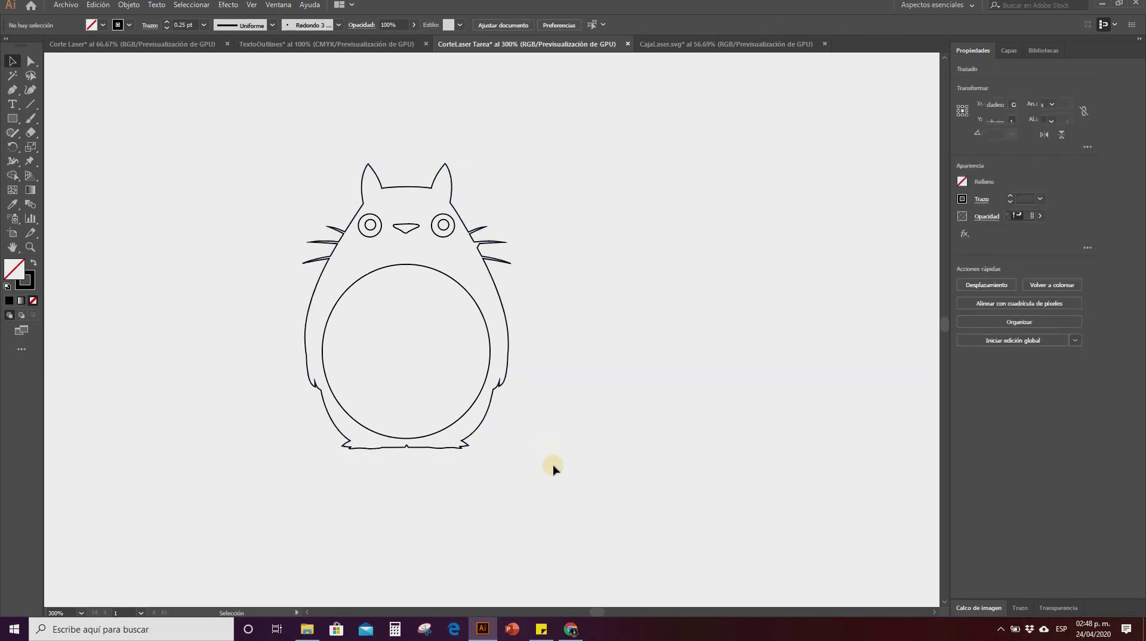
pyautogui.click(434, 214)
pyautogui.click(236, 115)
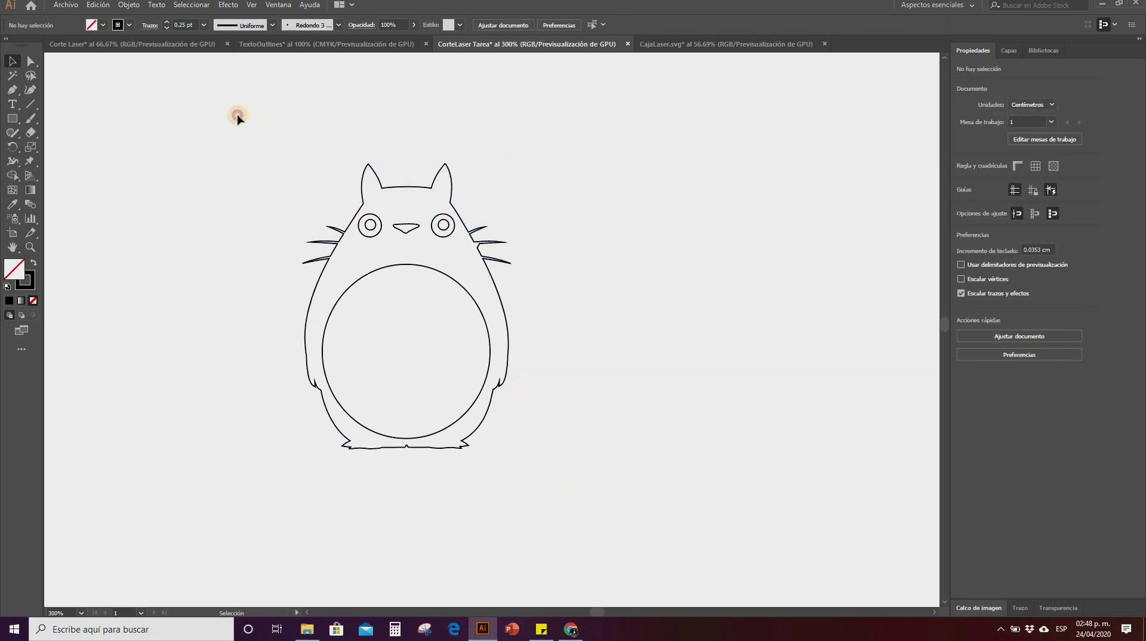
pyautogui.hotkey('ctrl', 'a')
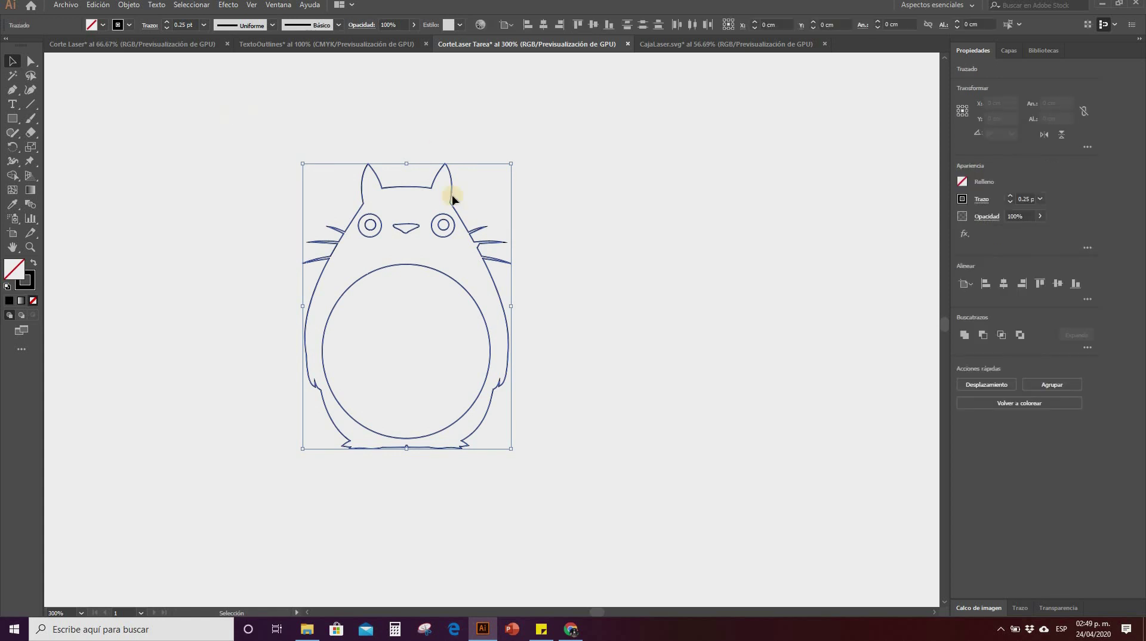
pyautogui.rightClick(431, 235)
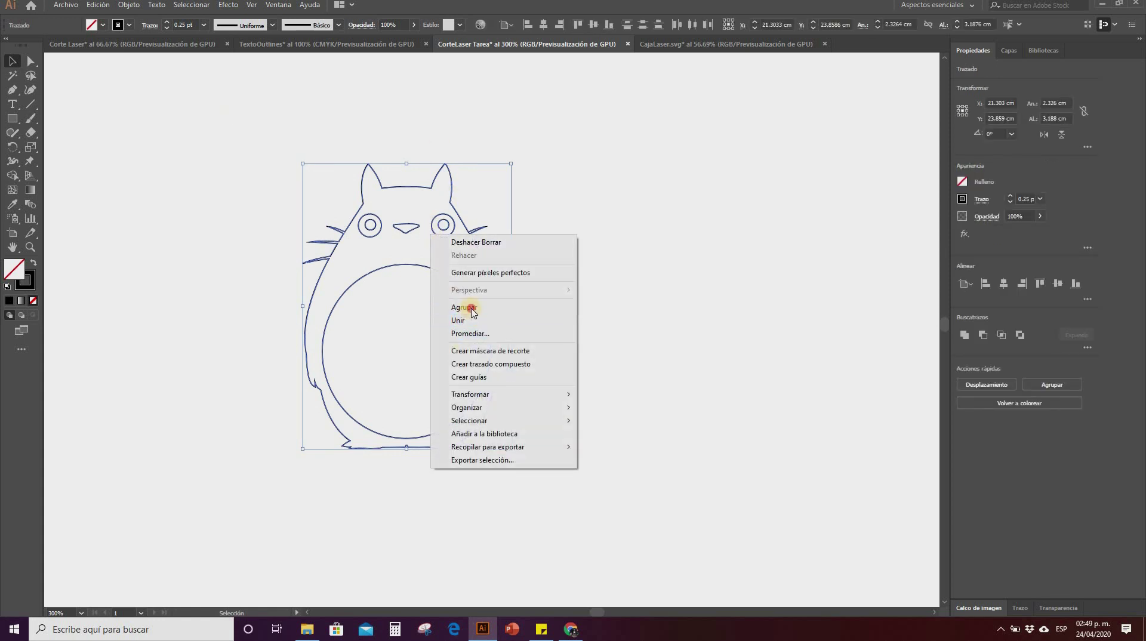
pyautogui.click(474, 307)
# Step: Deselect, zoom out to 33.33%, and show the Capas panel listing only Capa 1
pyautogui.click(602, 276)
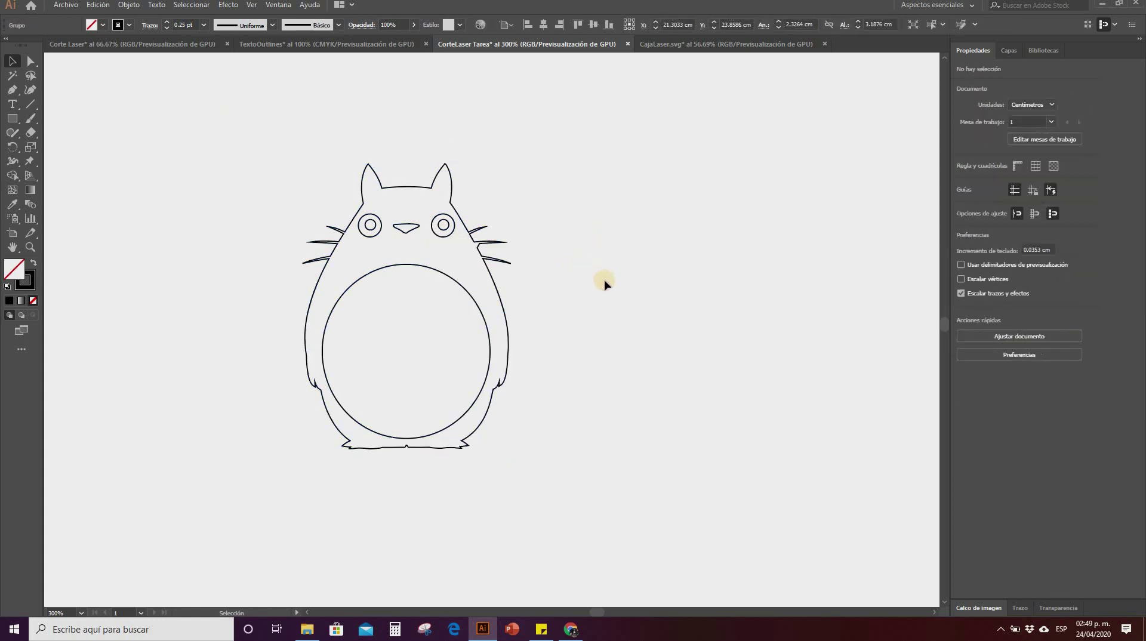
pyautogui.keyDown('alt'); pyautogui.scroll(-3, 573, 262); pyautogui.keyUp('alt')
pyautogui.keyDown('alt'); pyautogui.scroll(-3, 602, 251); pyautogui.keyUp('alt')
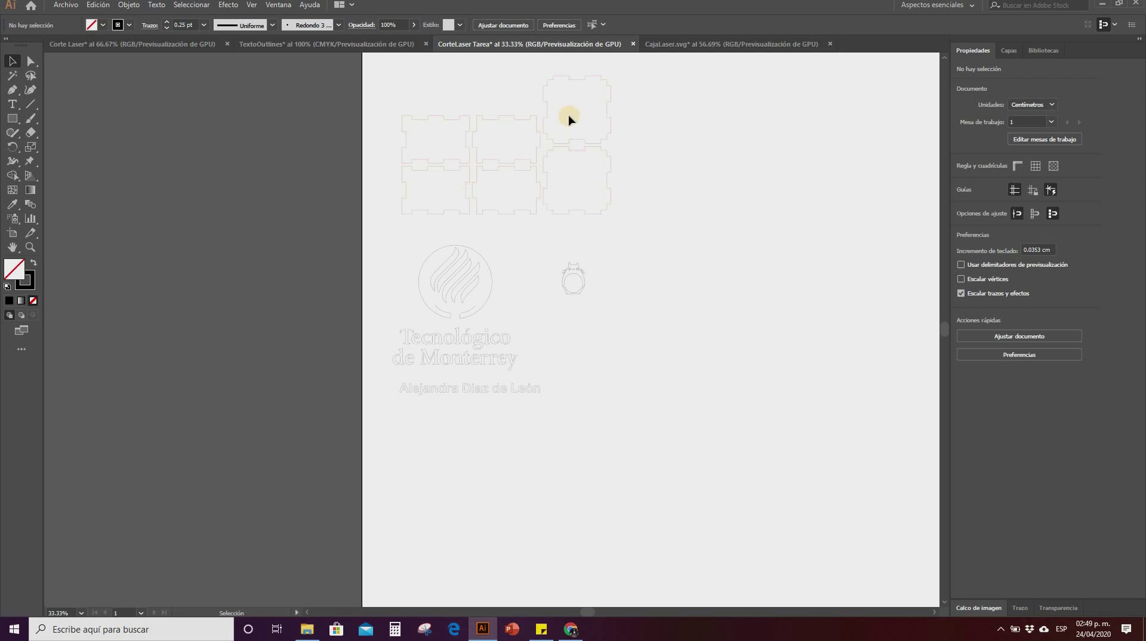
pyautogui.click(1010, 50)
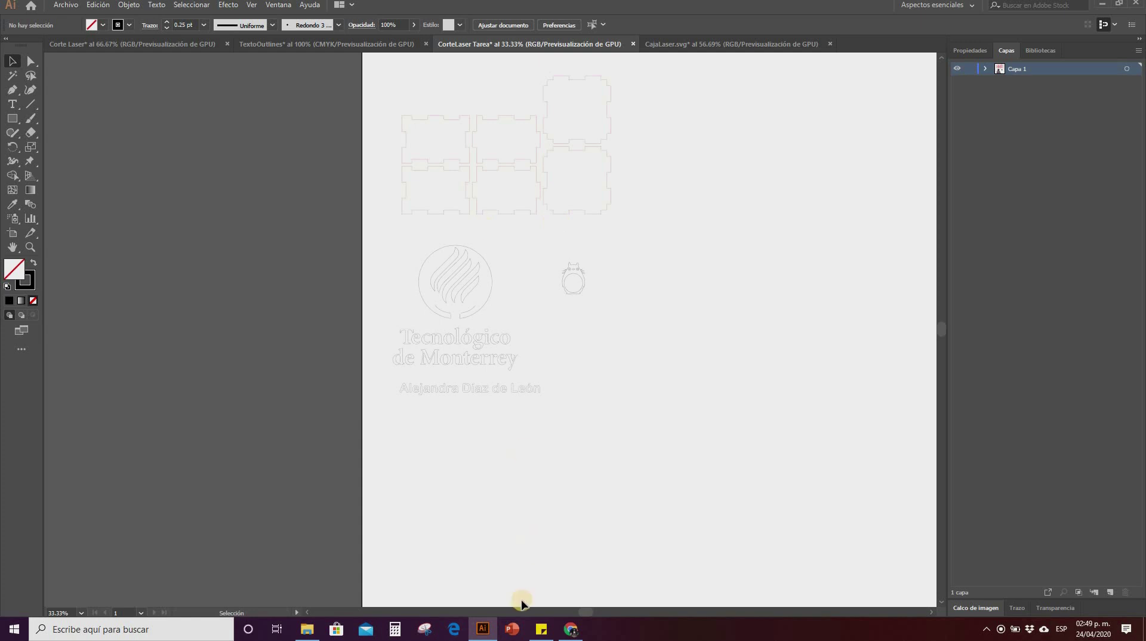
# Step: Nudge the Tec logo slightly up and right, then clear the selection
pyautogui.click(575, 140)
pyautogui.click(489, 287)
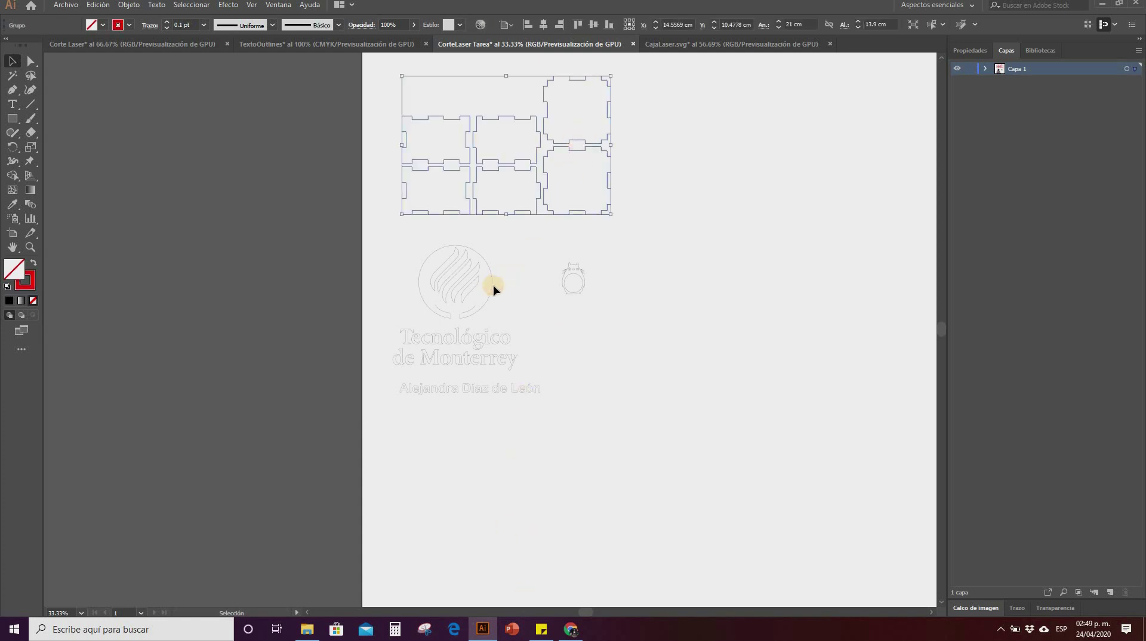
pyautogui.click(513, 395)
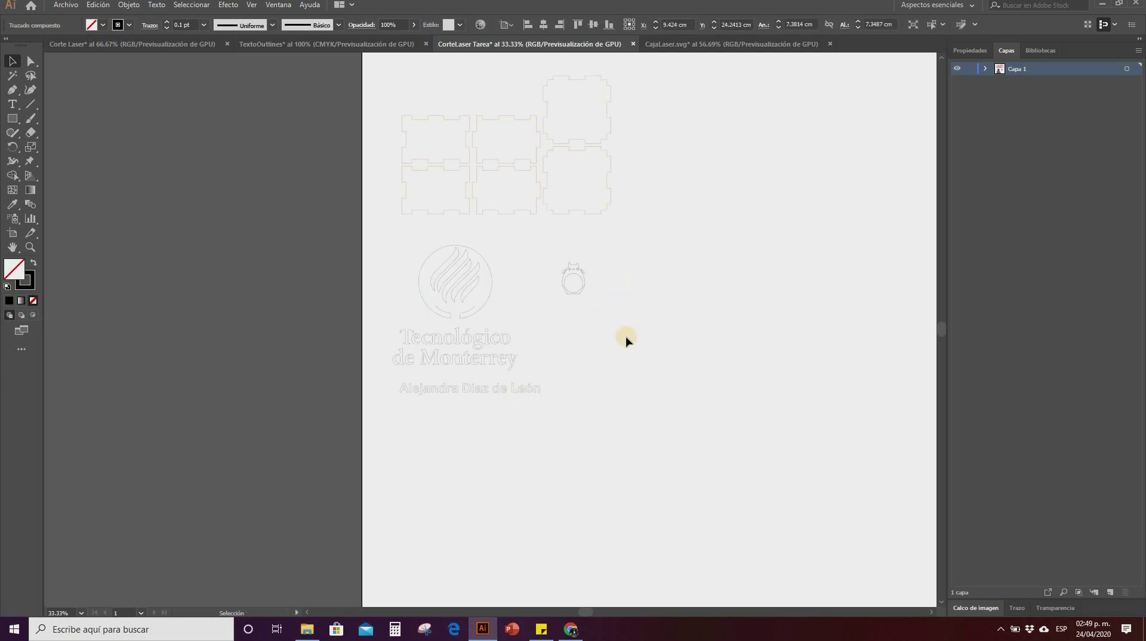
pyautogui.moveTo(384, 244); pyautogui.dragTo(532, 383)
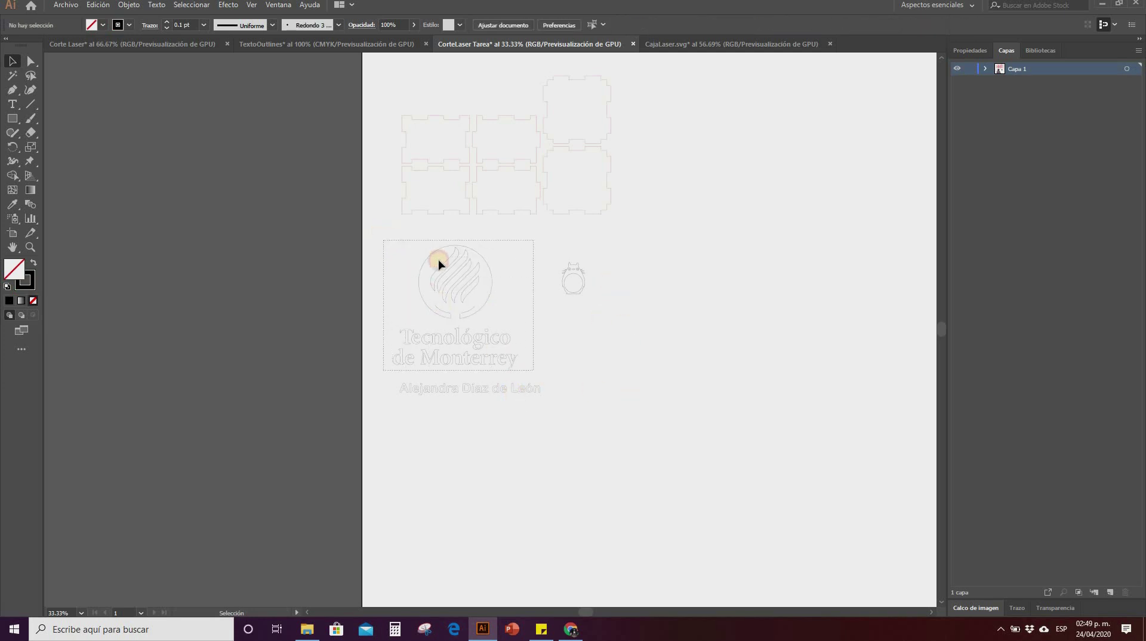
pyautogui.moveTo(486, 263); pyautogui.dragTo(494, 248)
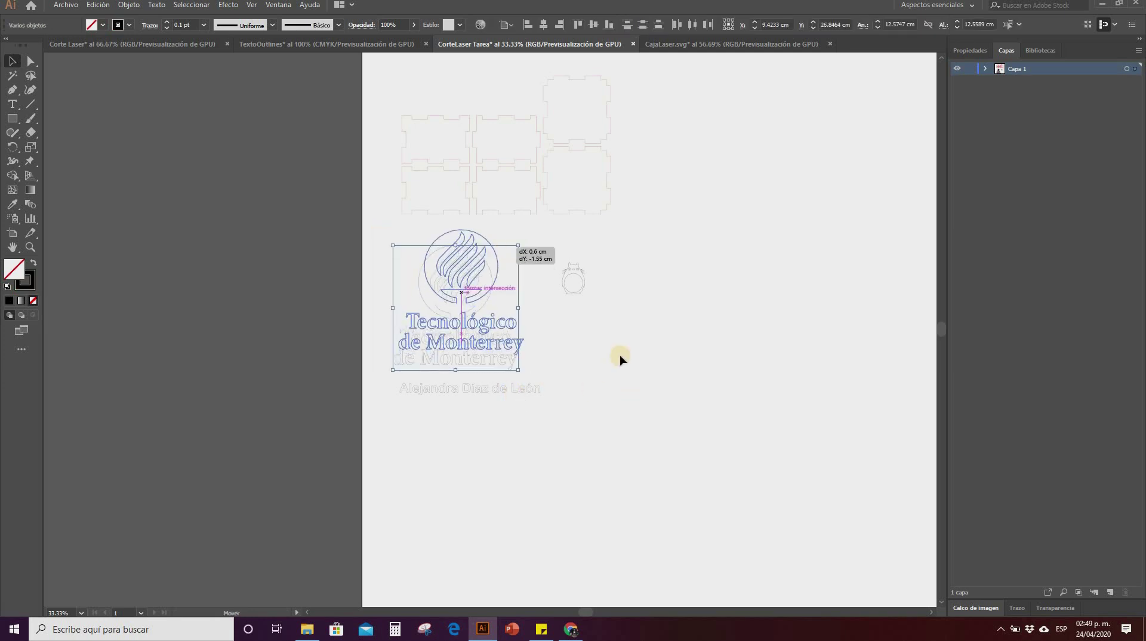
pyautogui.click(573, 274)
pyautogui.click(629, 306)
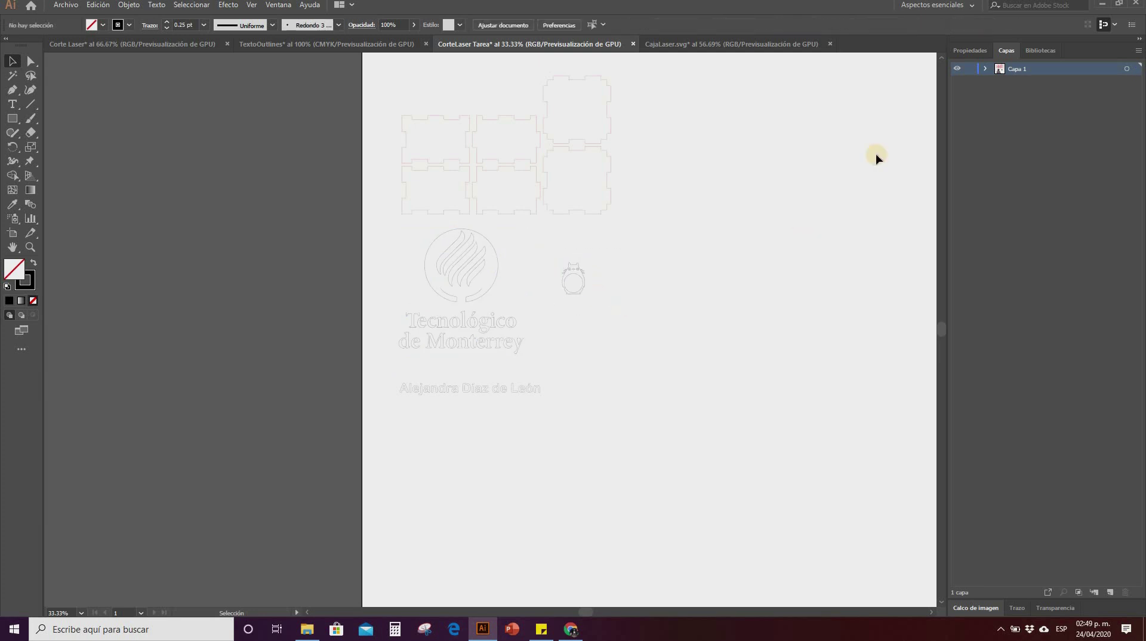
pyautogui.click(1013, 52)
# Step: Add two layers and name the three layers Grabar, Marcar and Cortar, top to bottom
pyautogui.click(1110, 594)
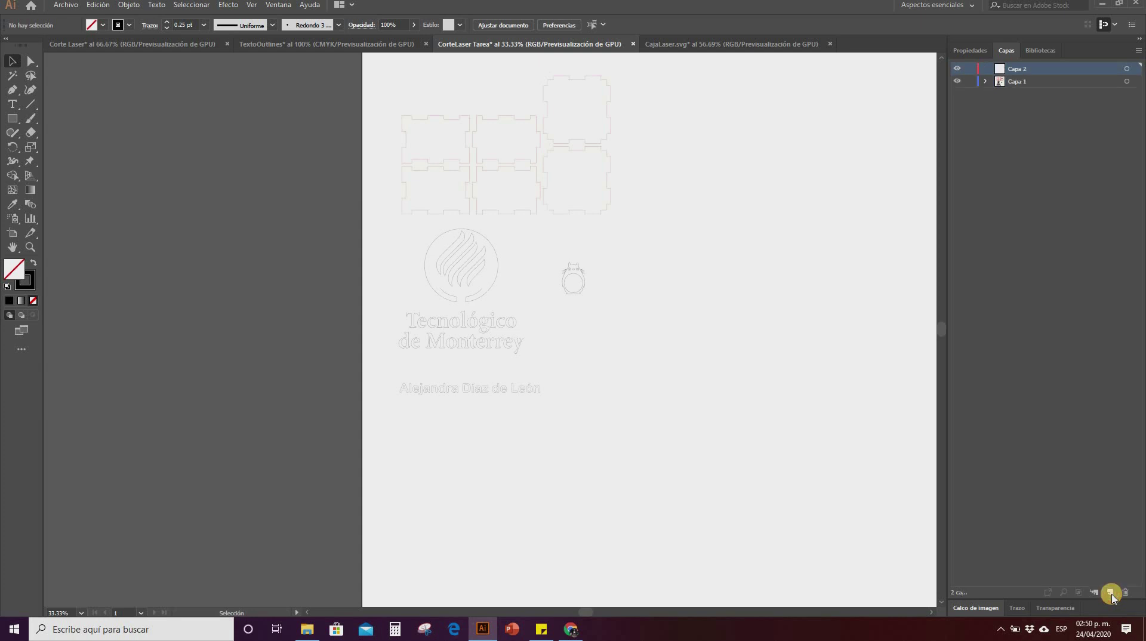
pyautogui.click(1110, 593)
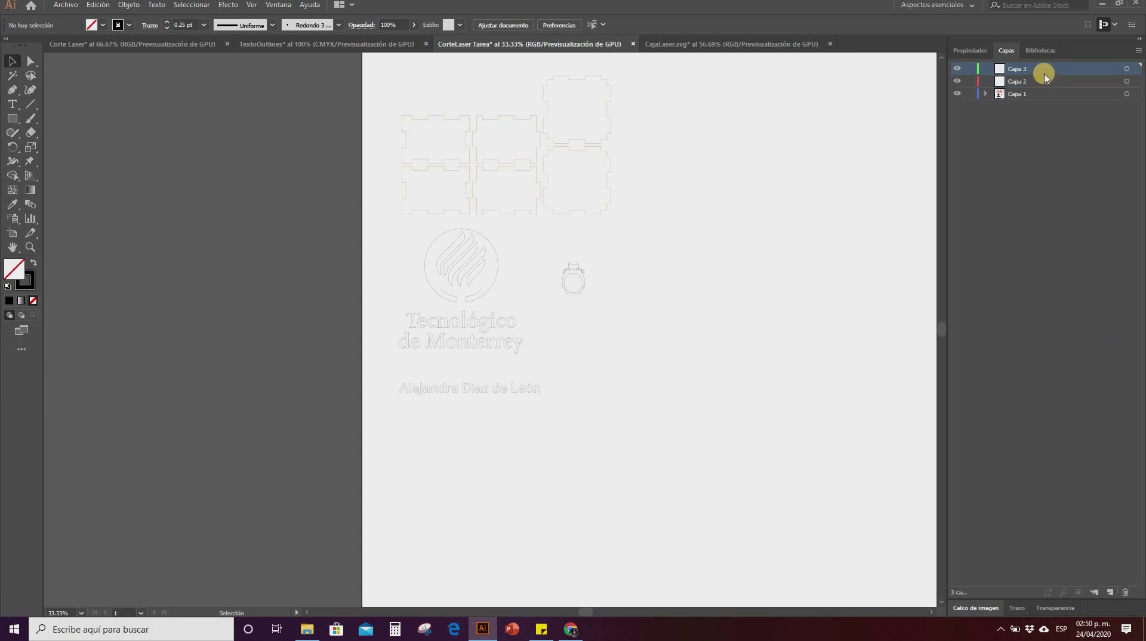
pyautogui.click(1038, 167)
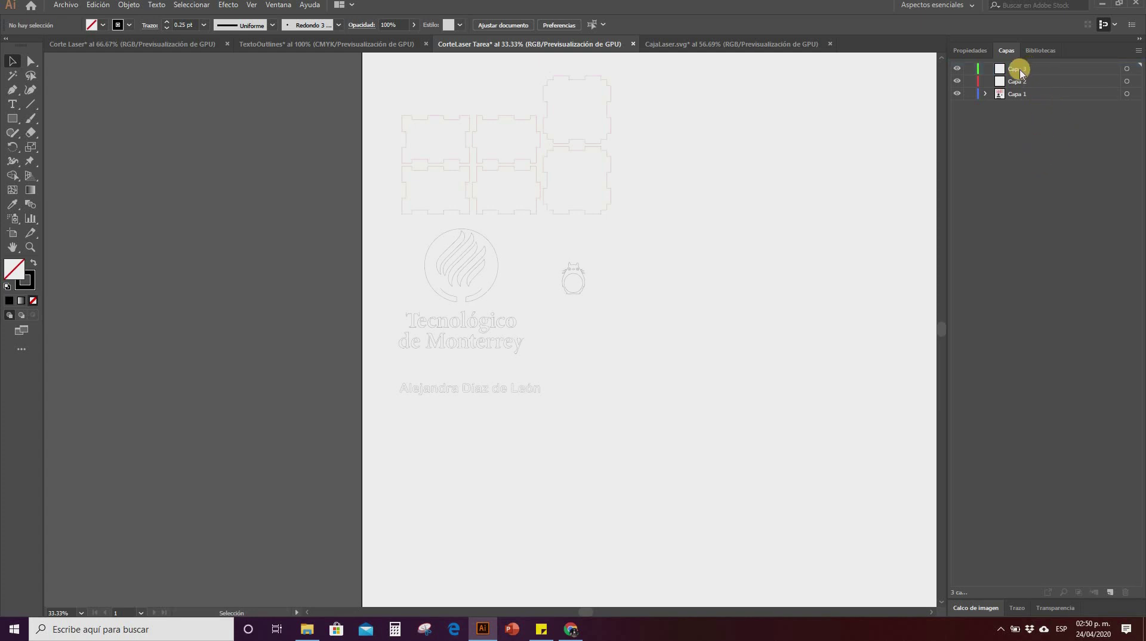
pyautogui.doubleClick(1020, 70)
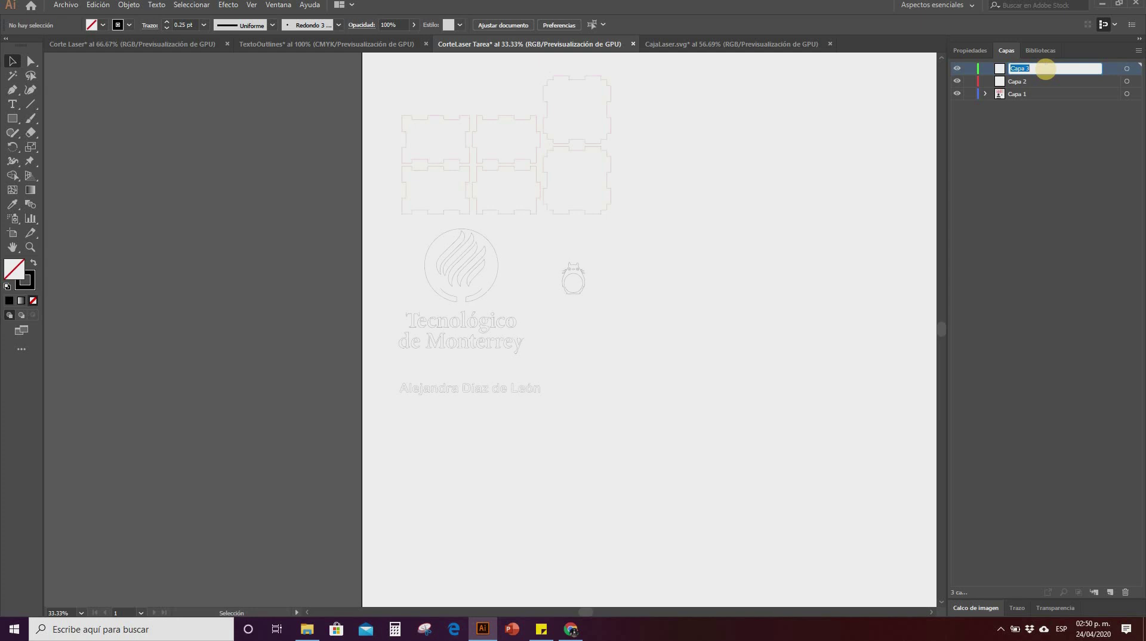
pyautogui.write('Grabar')
pyautogui.click(1021, 83)
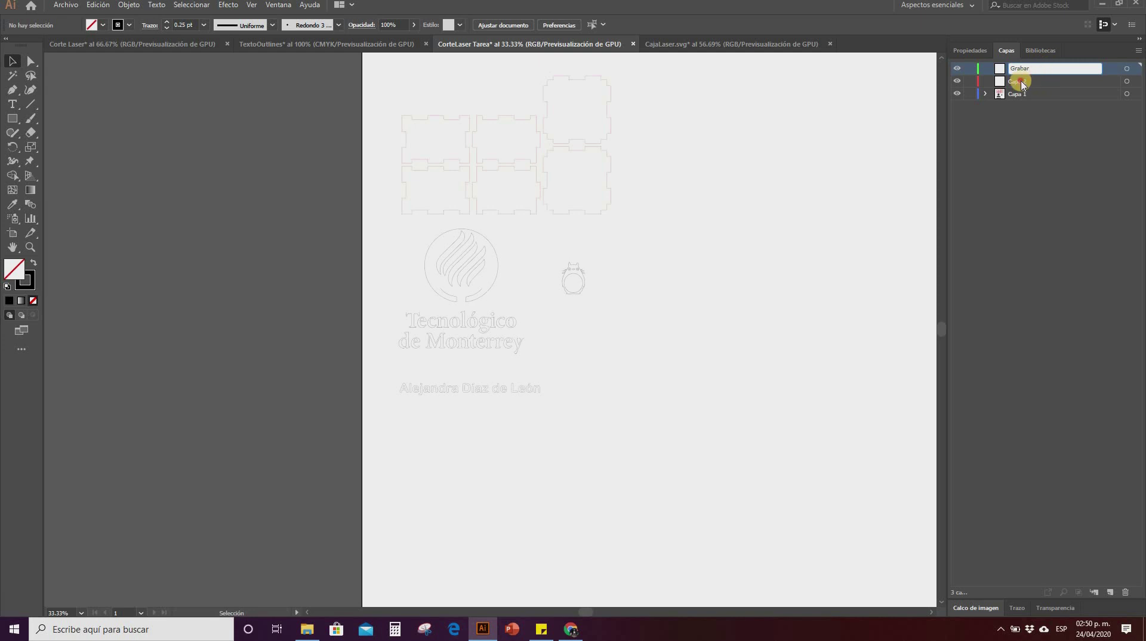
pyautogui.doubleClick(1020, 81)
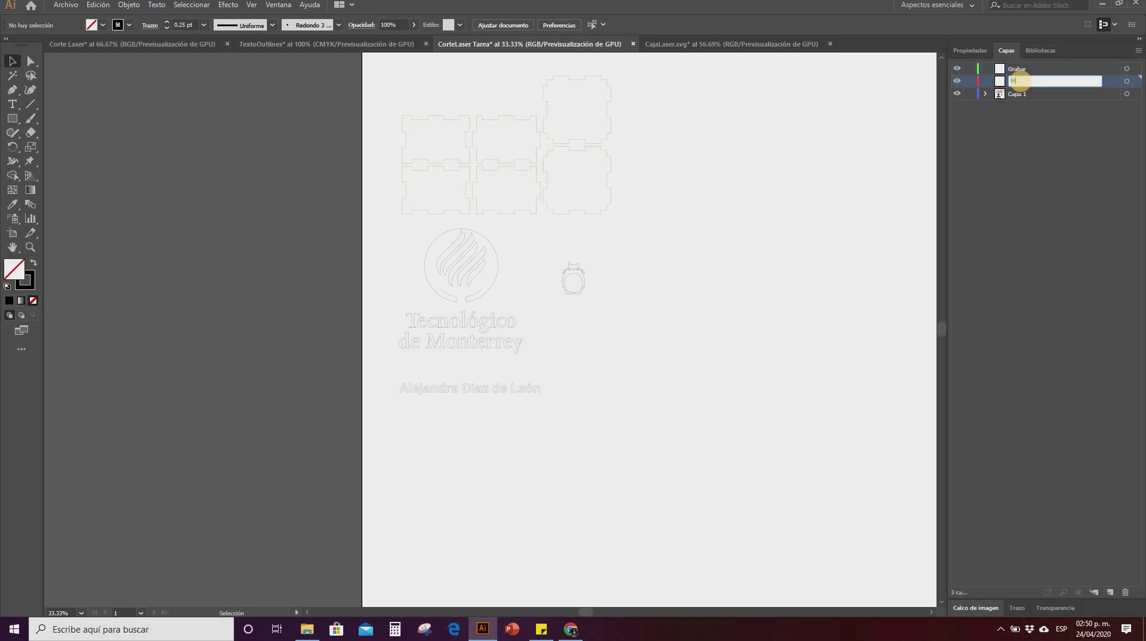
pyautogui.write('arcar')
pyautogui.click(1017, 92)
pyautogui.doubleClick(1017, 92)
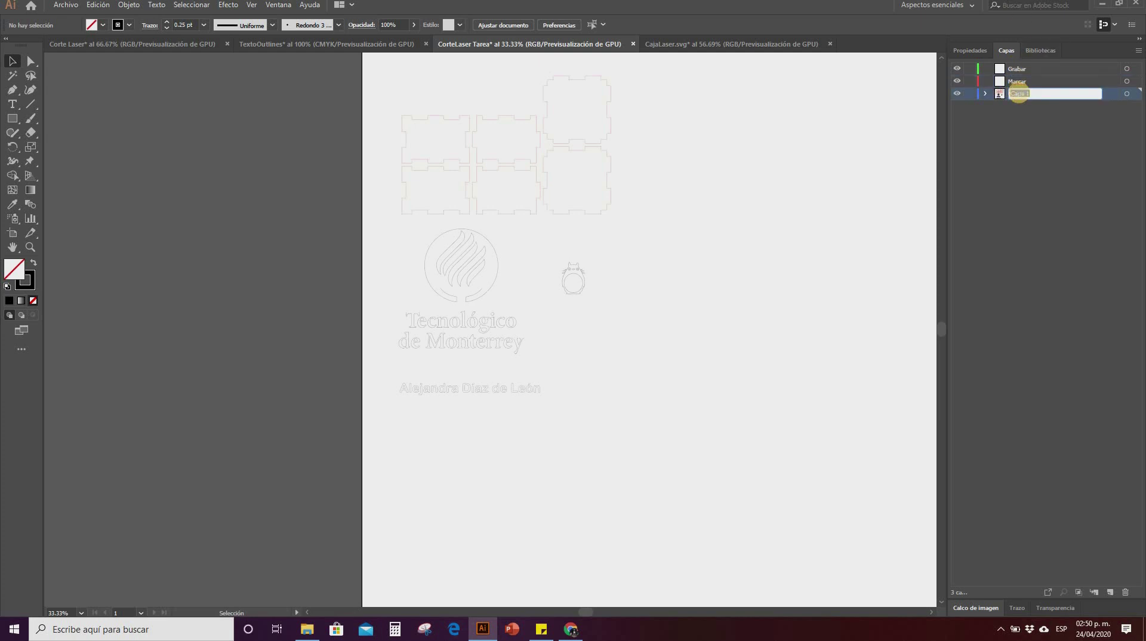
pyautogui.write('ortar')
pyautogui.click(1079, 169)
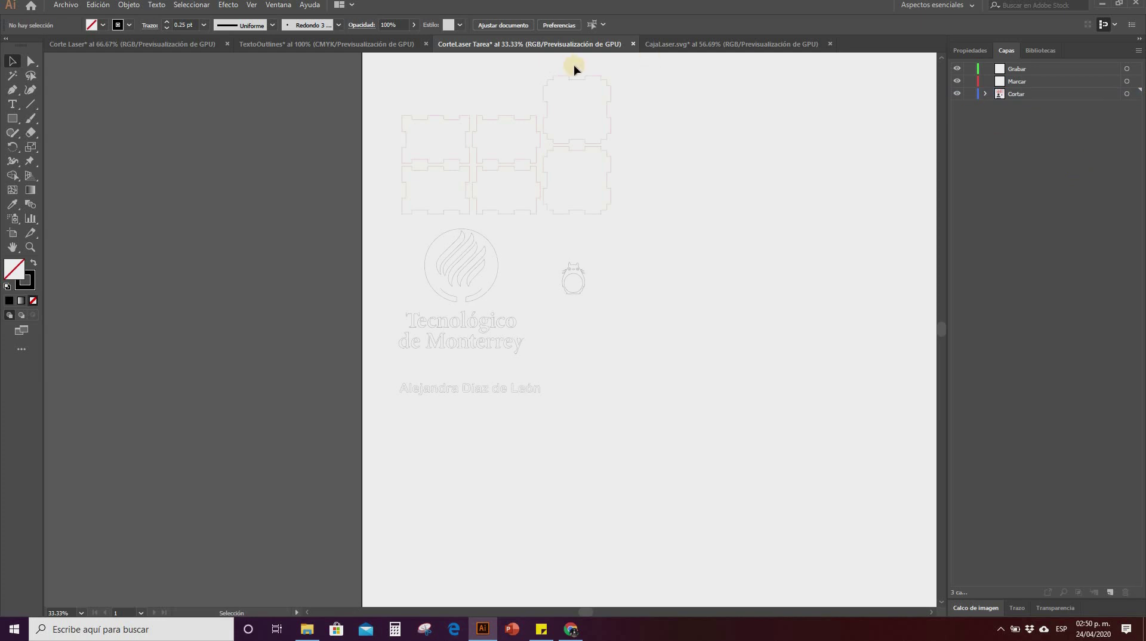
# Step: Move the marquee-selected Tec logo from Cortar onto the Grabar layer
pyautogui.click(608, 162)
pyautogui.click(592, 146)
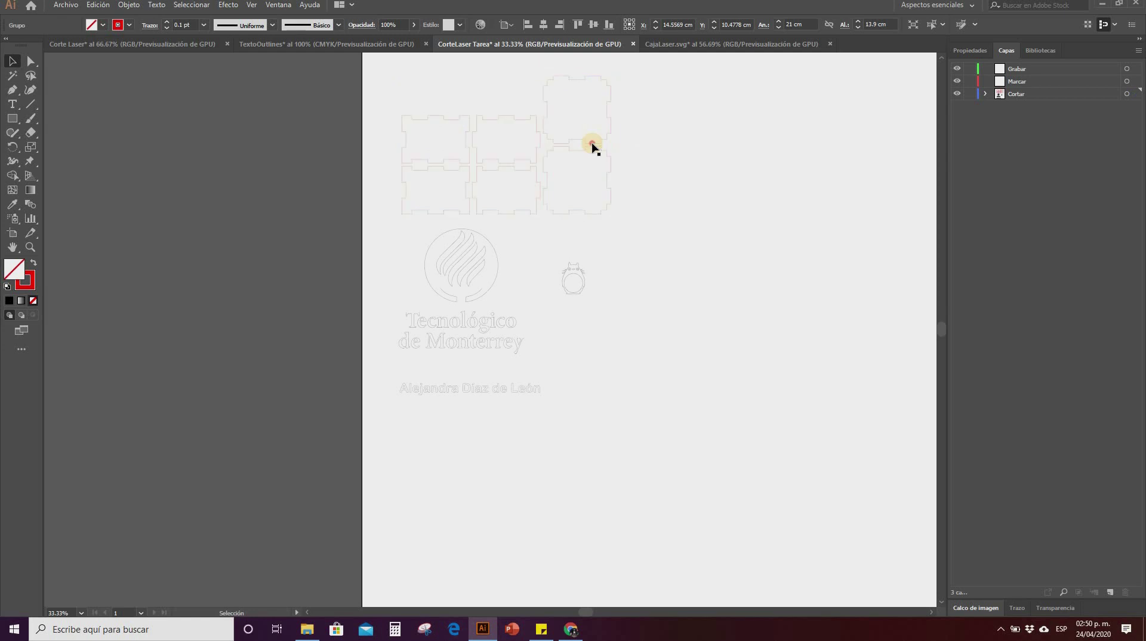
pyautogui.click(593, 159)
pyautogui.click(1129, 95)
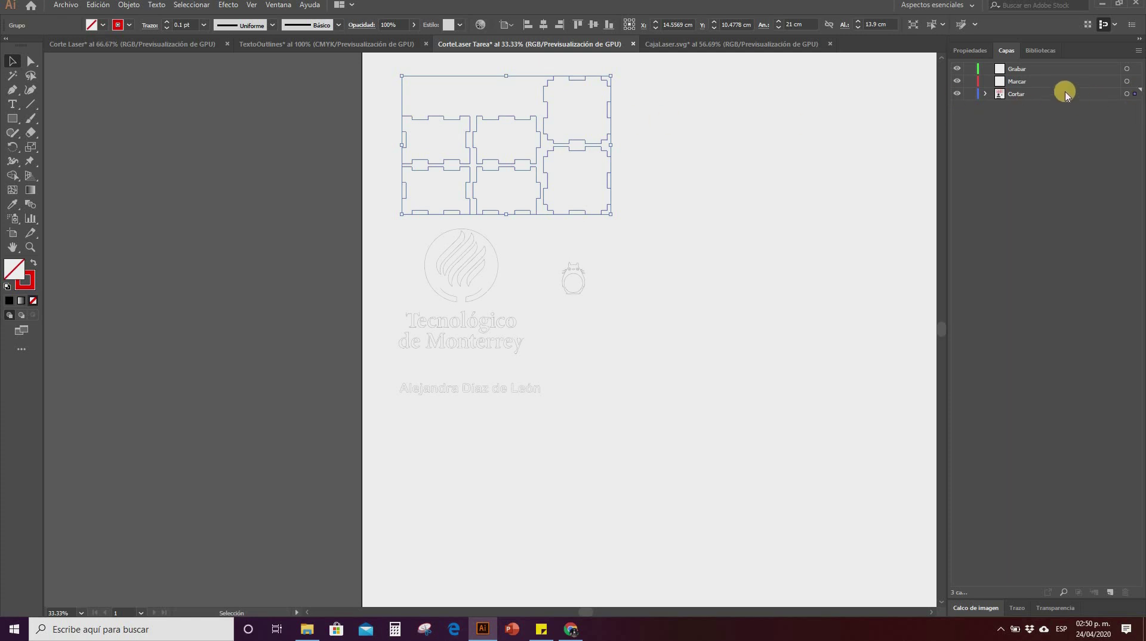
pyautogui.moveTo(531, 360); pyautogui.dragTo(385, 224)
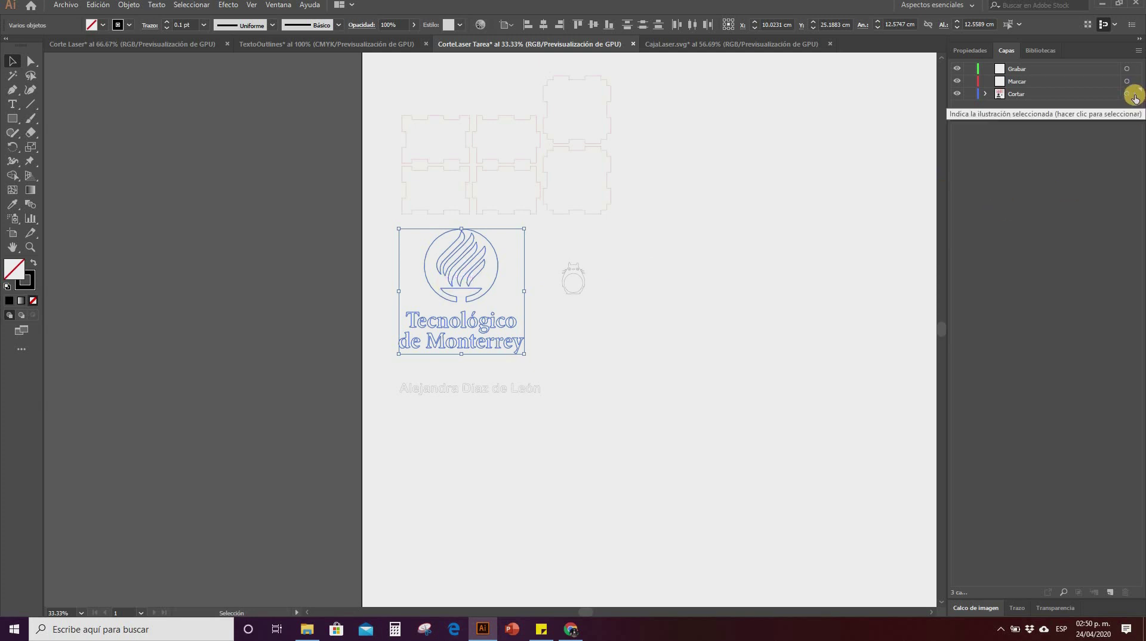
pyautogui.moveTo(1134, 97); pyautogui.dragTo(1134, 72)
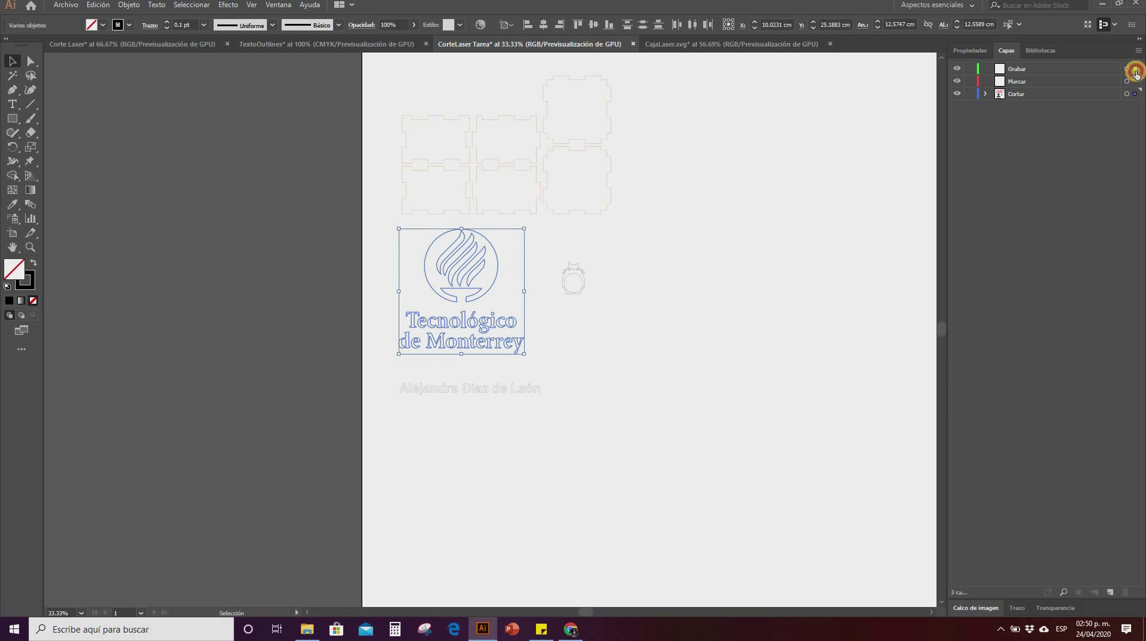
pyautogui.moveTo(1135, 72); pyautogui.dragTo(1134, 72)
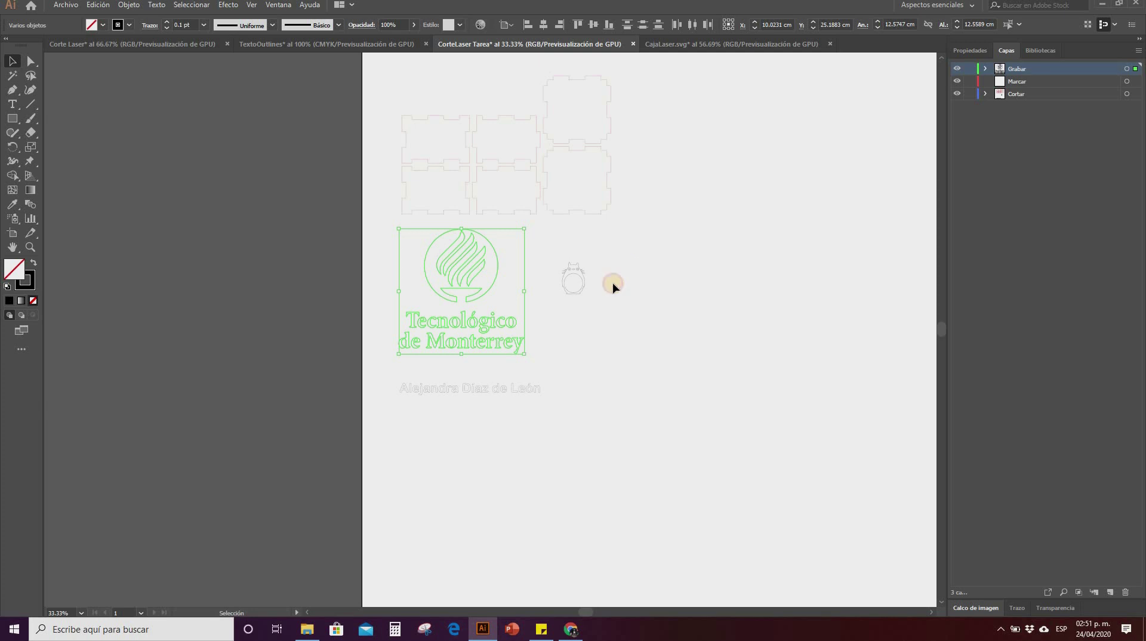
pyautogui.moveTo(602, 312); pyautogui.dragTo(567, 255)
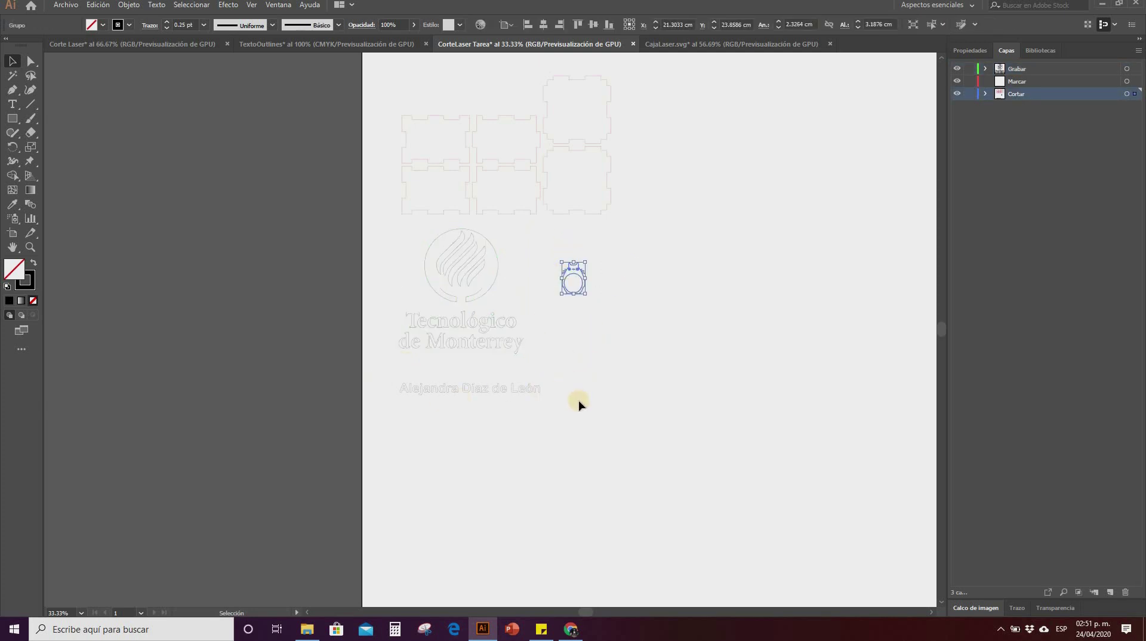
# Step: Select the name text and Totoro together and move them from Cortar to Marcar
pyautogui.click(1127, 69)
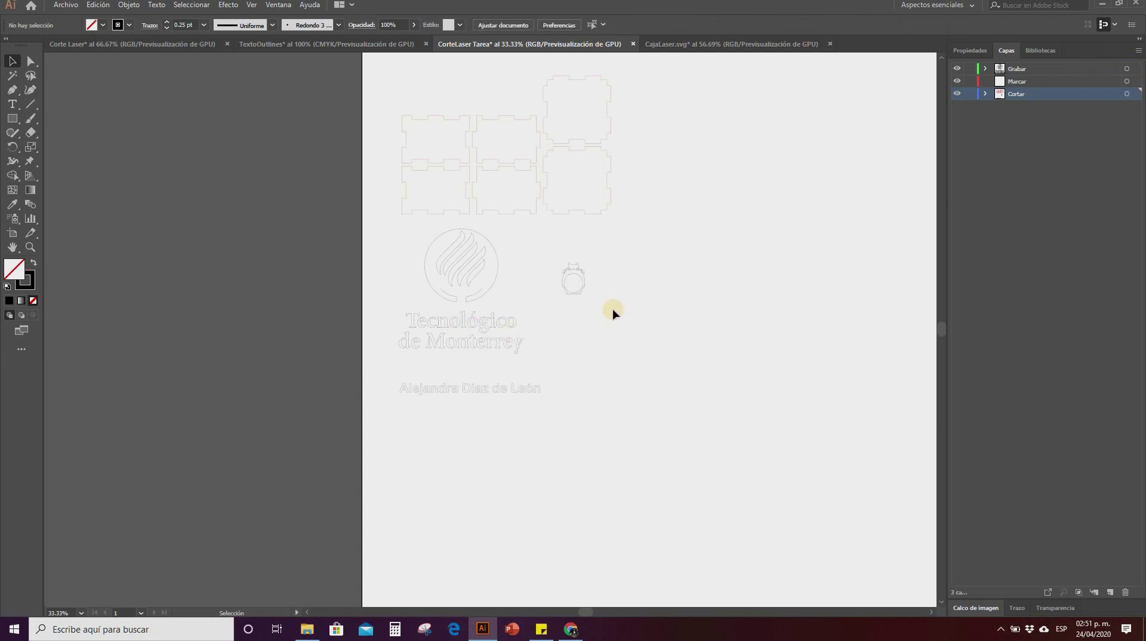
pyautogui.click(504, 388)
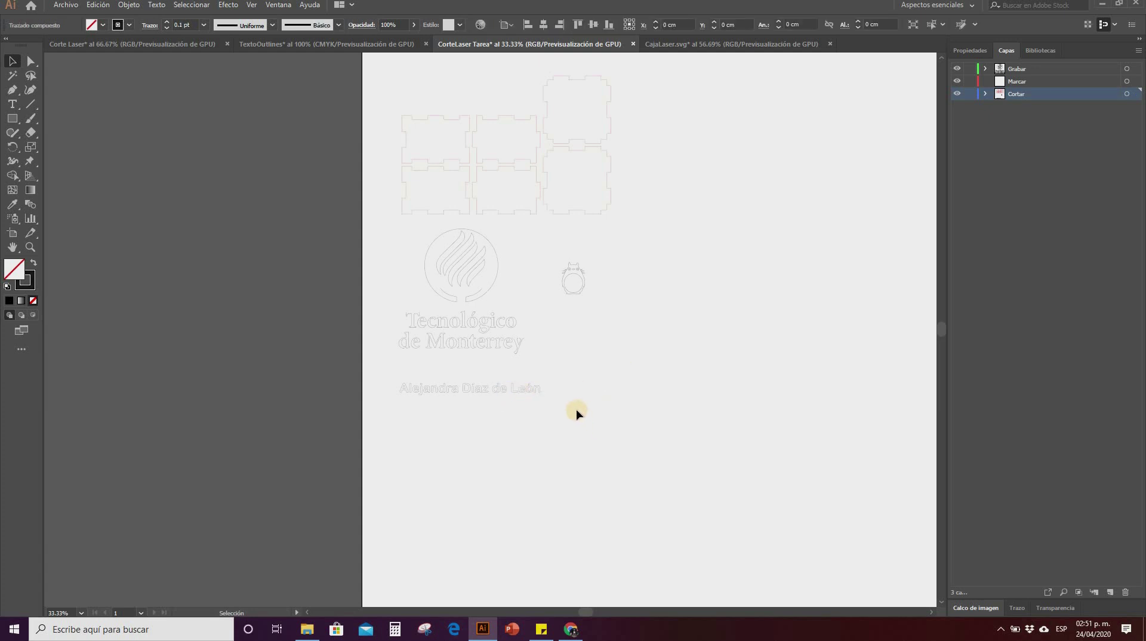
pyautogui.moveTo(577, 411); pyautogui.dragTo(383, 370)
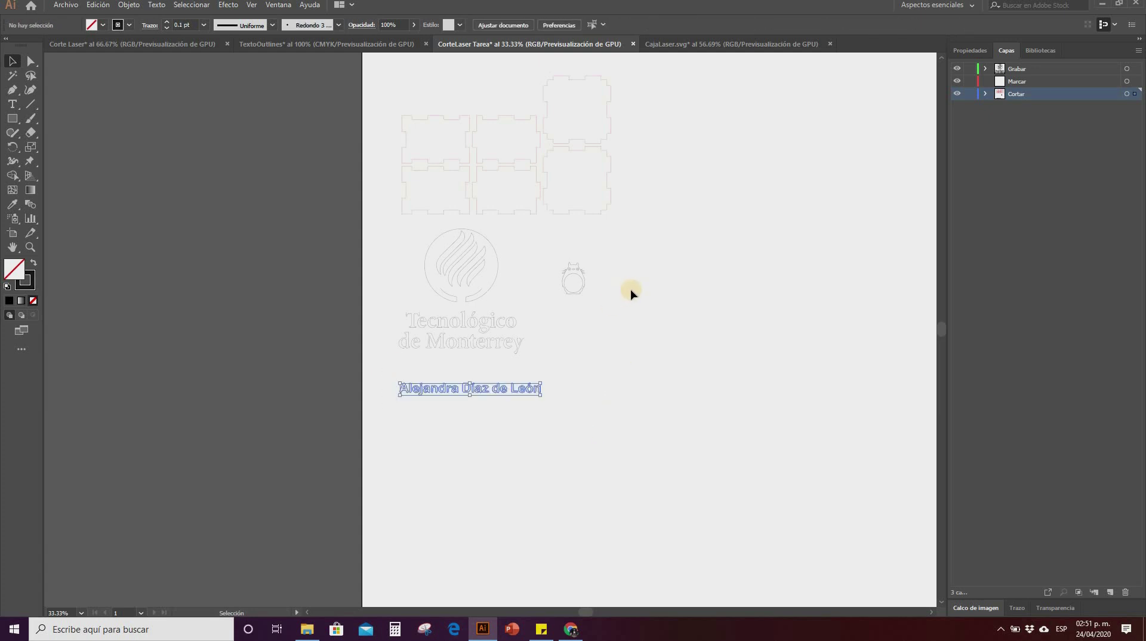
pyautogui.moveTo(555, 244); pyautogui.dragTo(583, 310)
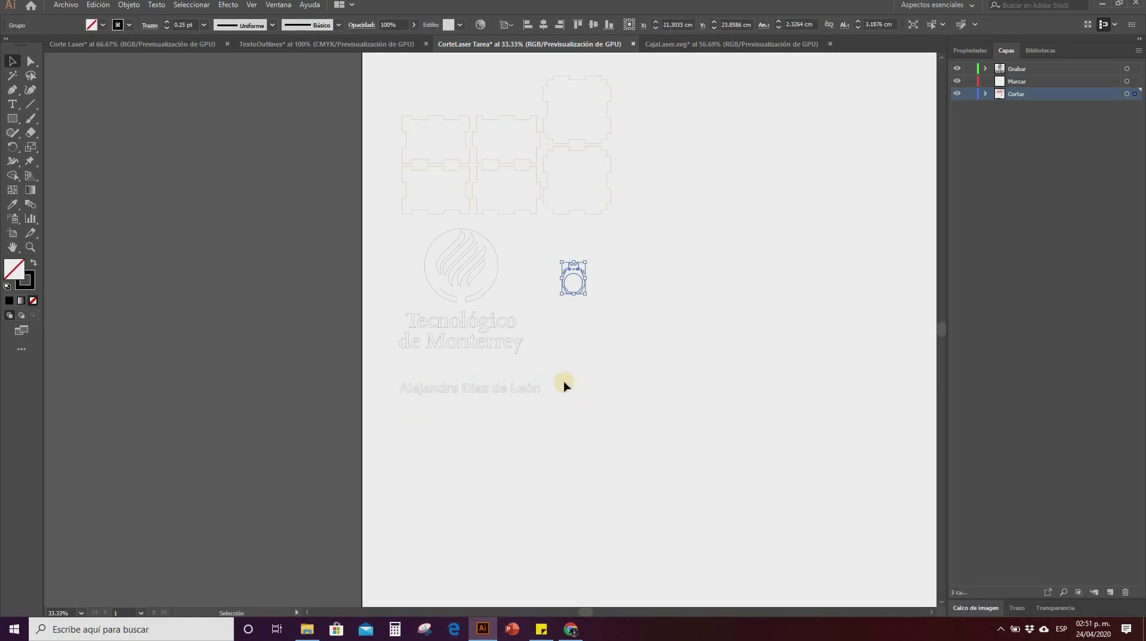
pyautogui.click(606, 394)
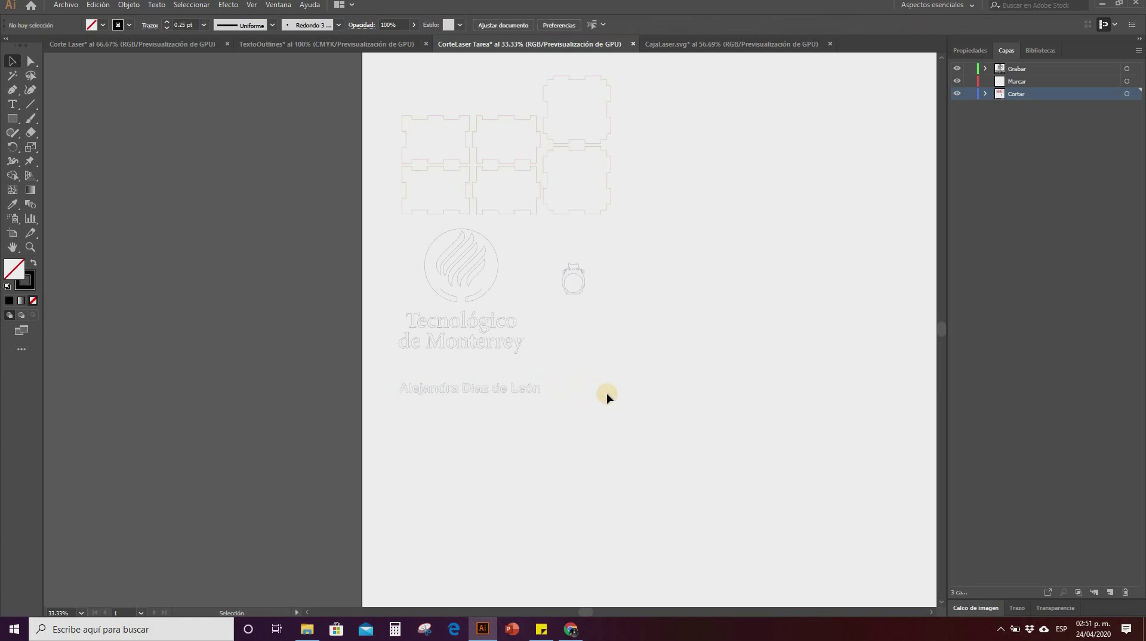
pyautogui.moveTo(565, 412); pyautogui.dragTo(388, 363)
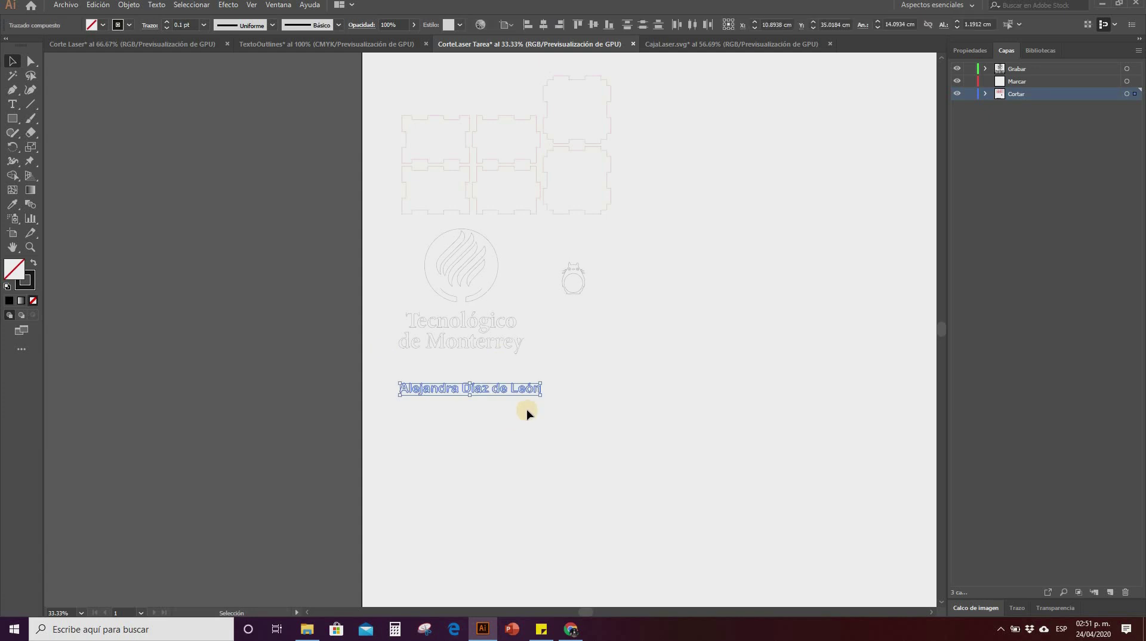
pyautogui.moveTo(548, 247)
pyautogui.mouseDown()
pyautogui.moveTo(636, 298)
pyautogui.moveTo(621, 275)
pyautogui.moveTo(584, 275)
pyautogui.mouseUp()
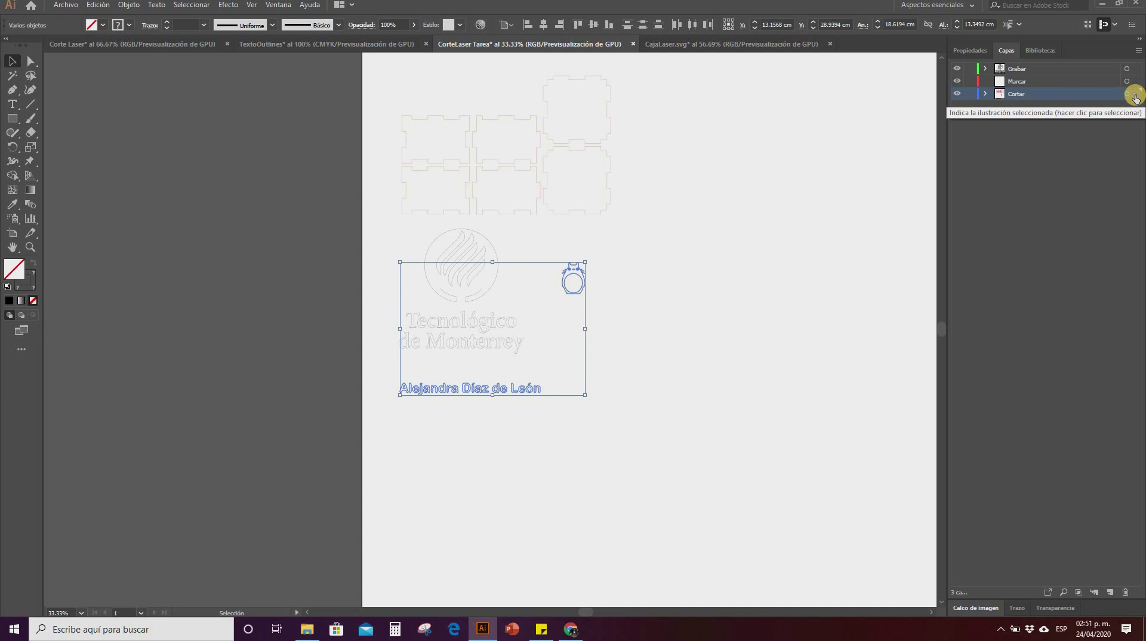
pyautogui.moveTo(1135, 97); pyautogui.dragTo(1133, 83)
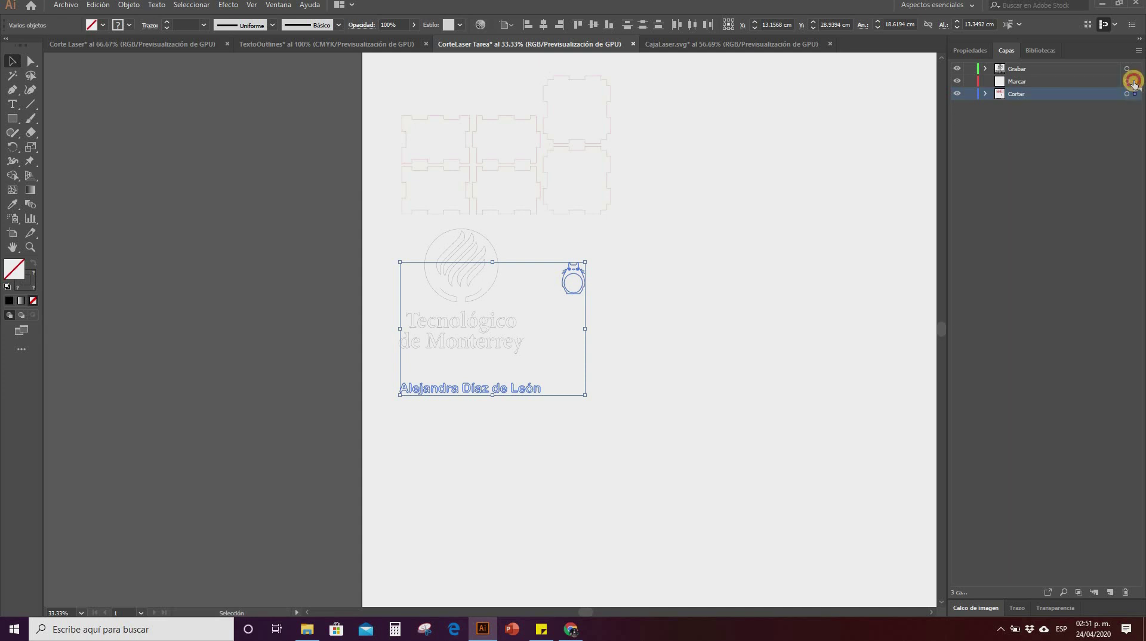
pyautogui.moveTo(1133, 83); pyautogui.dragTo(1134, 81)
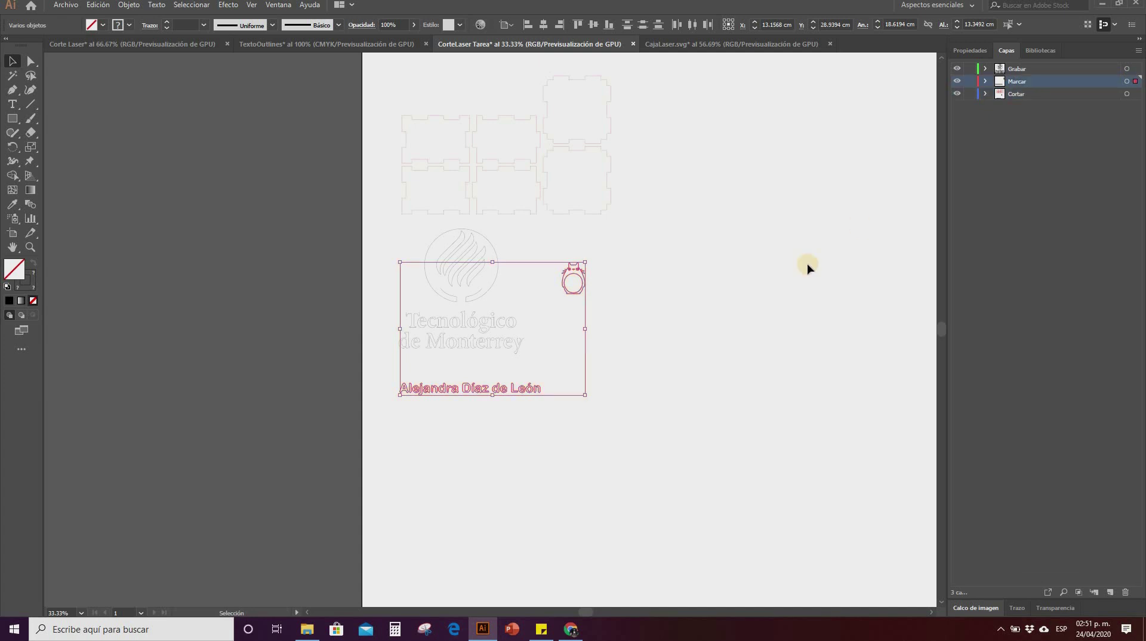
pyautogui.click(770, 266)
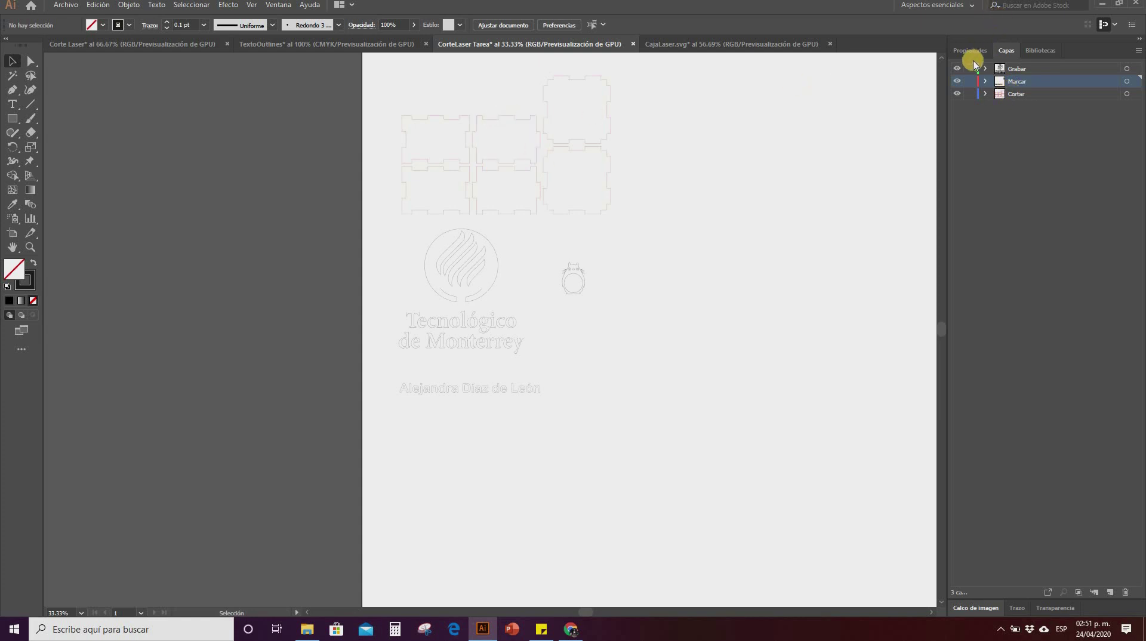
pyautogui.click(957, 69)
pyautogui.click(957, 70)
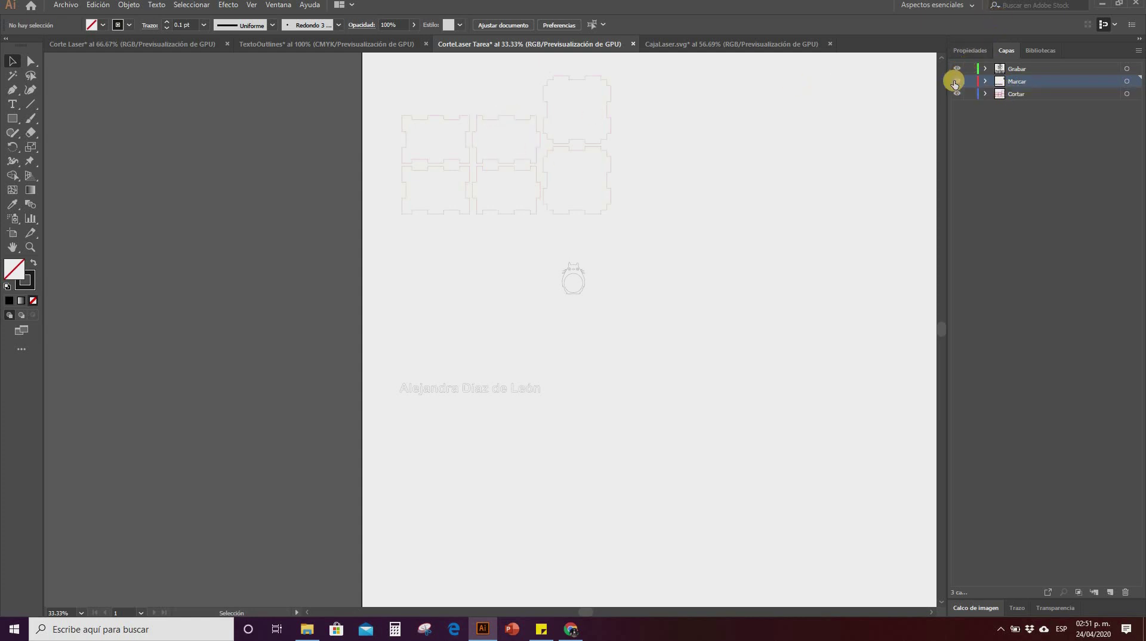
pyautogui.click(956, 82)
pyautogui.click(957, 82)
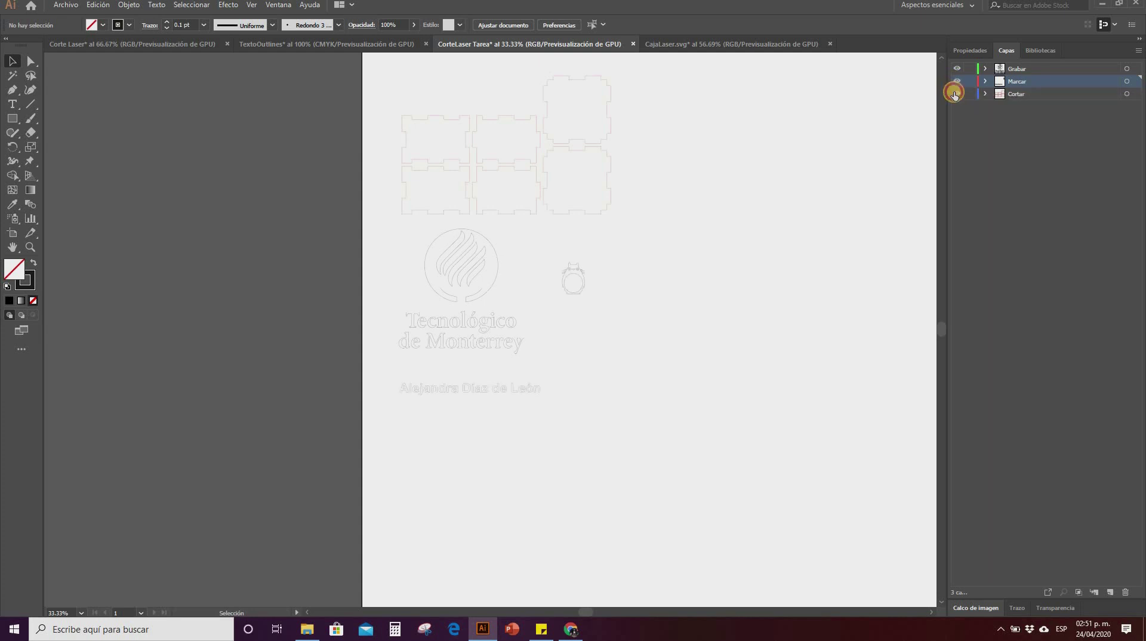
pyautogui.click(956, 94)
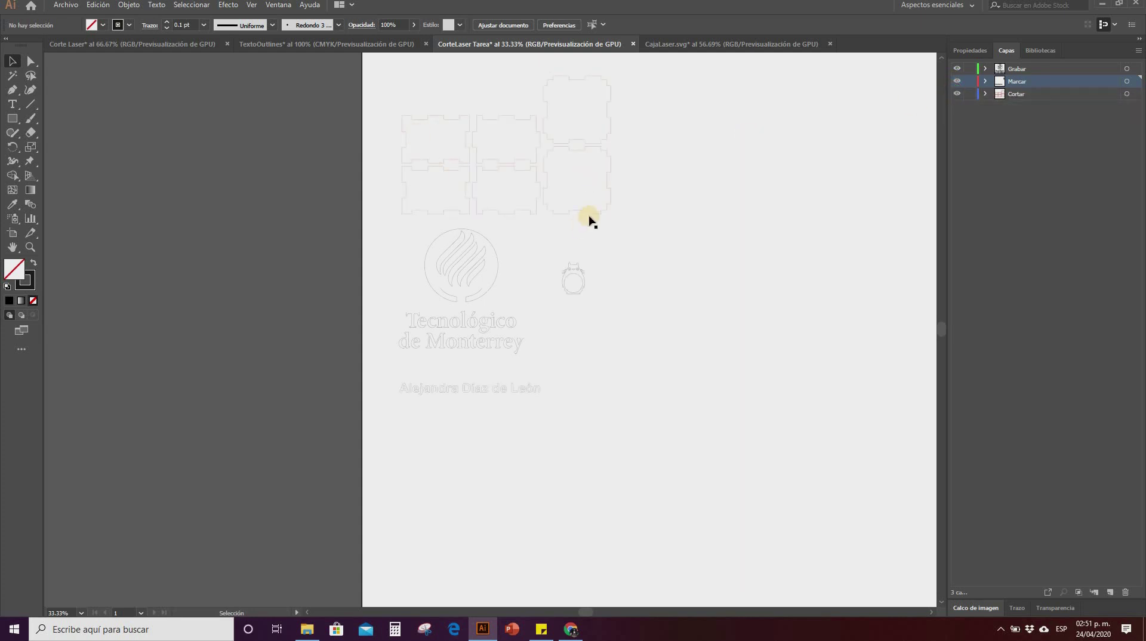